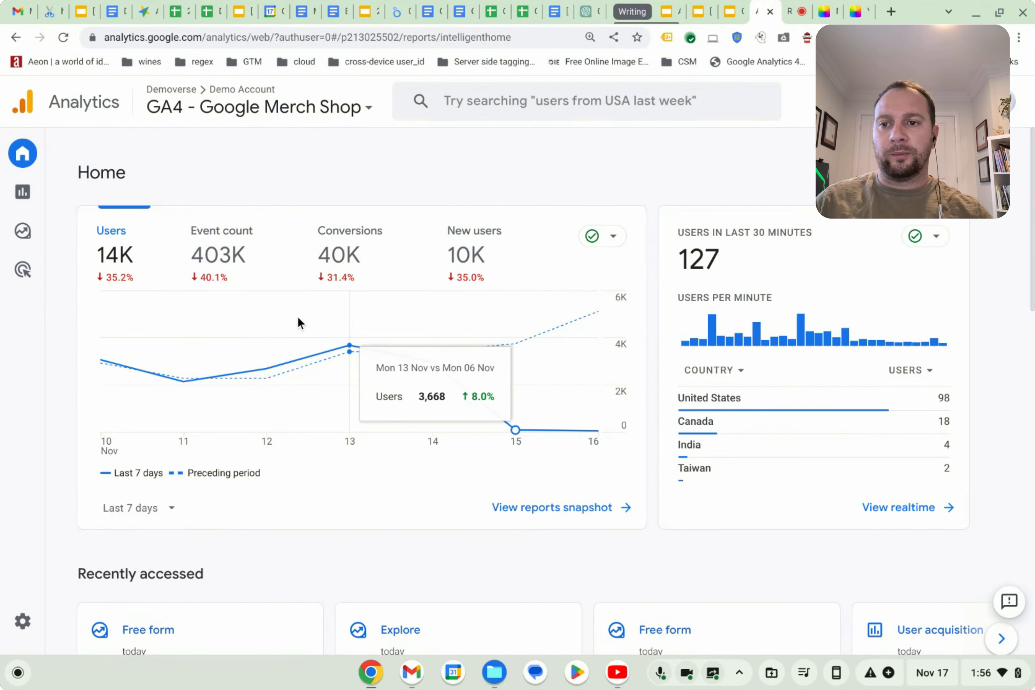
mouse_move(22, 193)
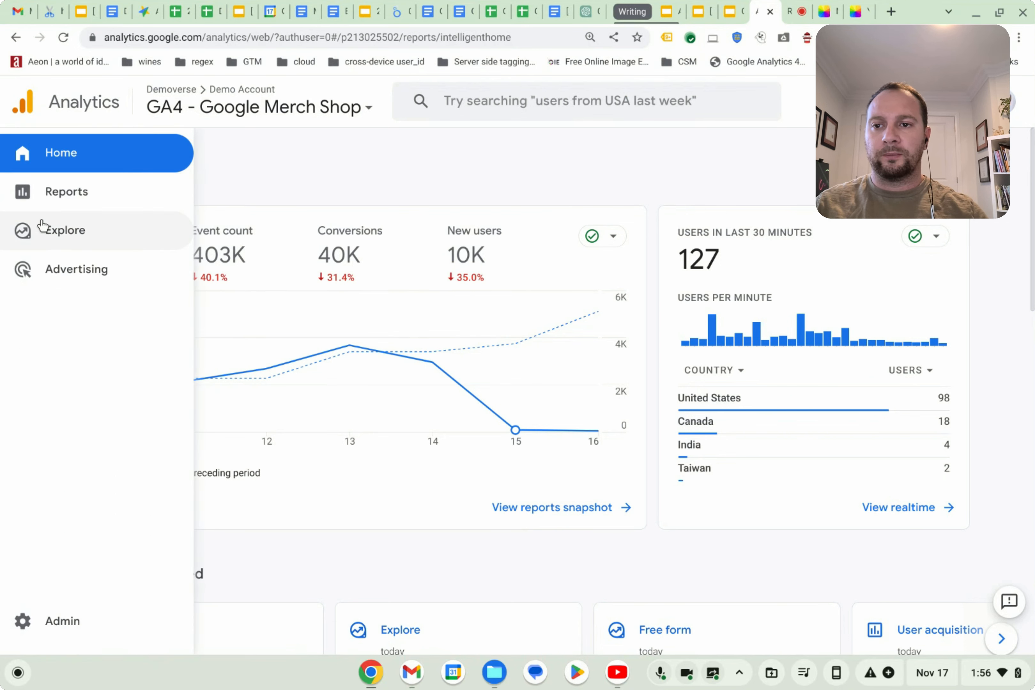
click(51, 236)
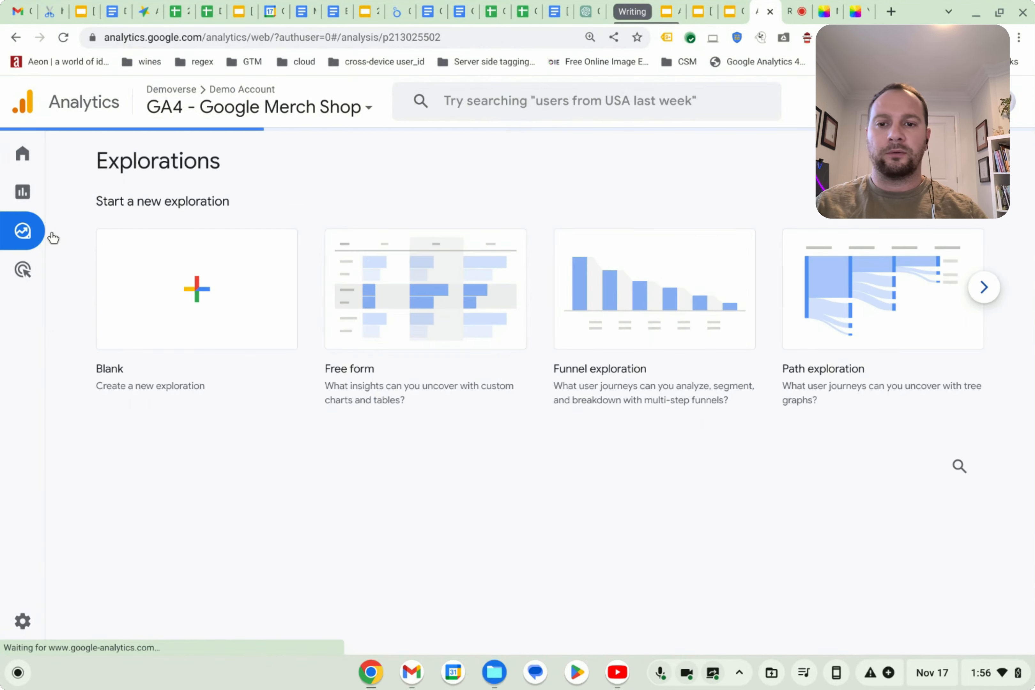
click(402, 289)
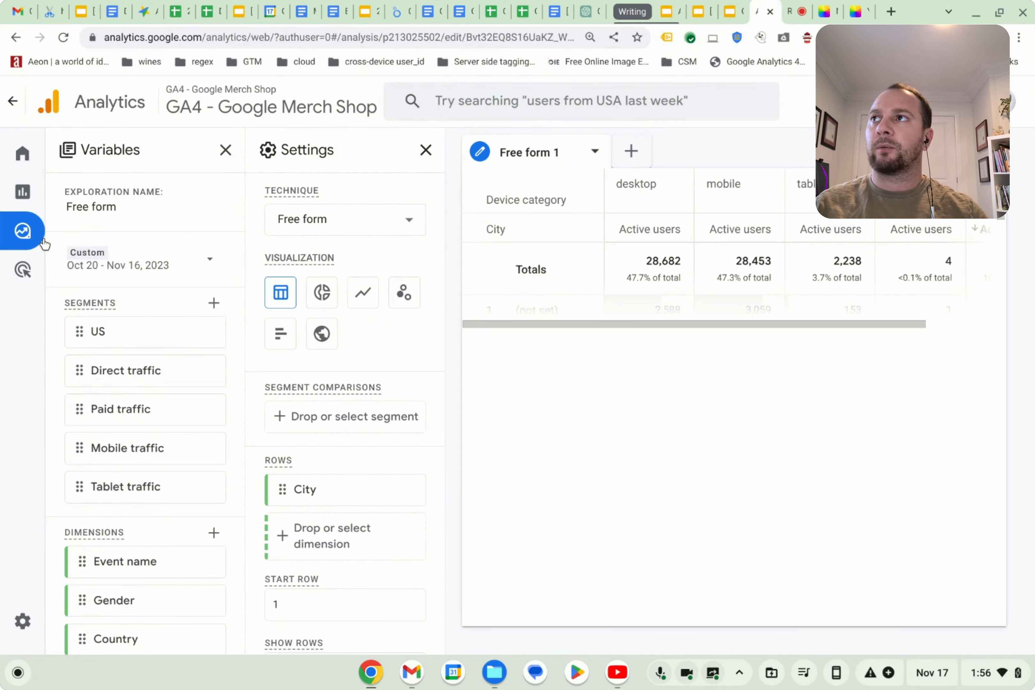
mouse_move(44, 243)
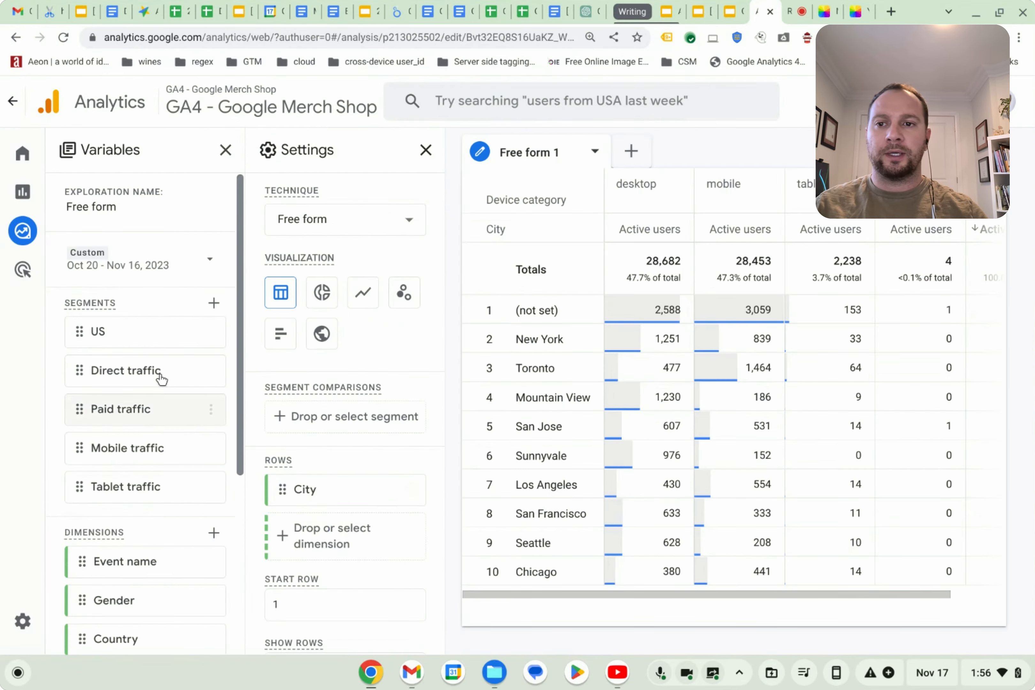
click(224, 151)
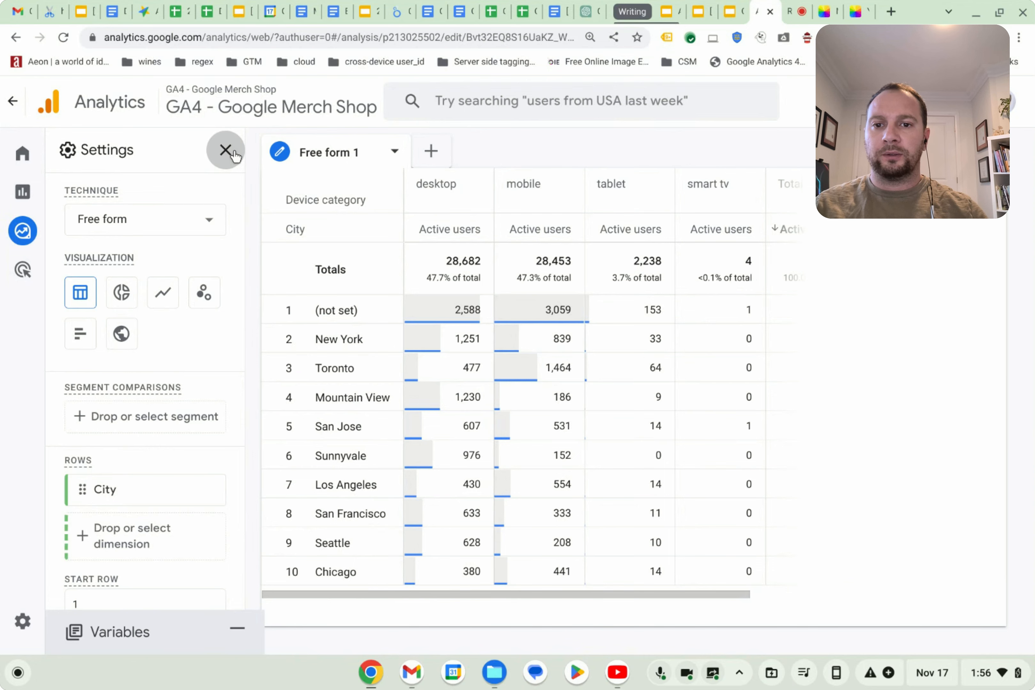
click(232, 153)
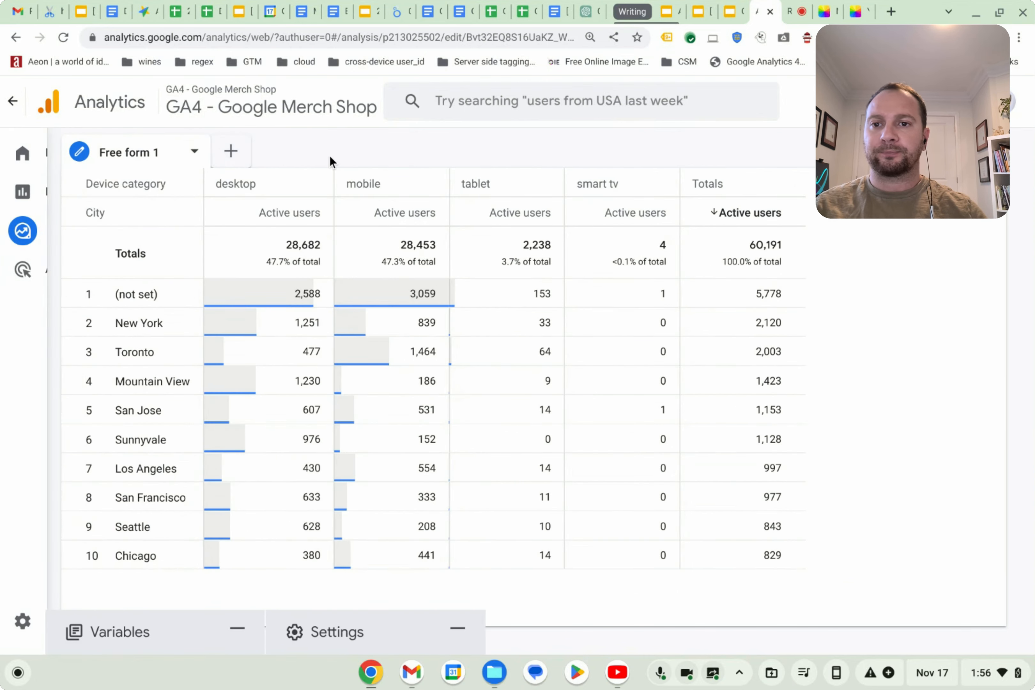
Return to Home and start another new Free form exploration.
mouse_move(32, 154)
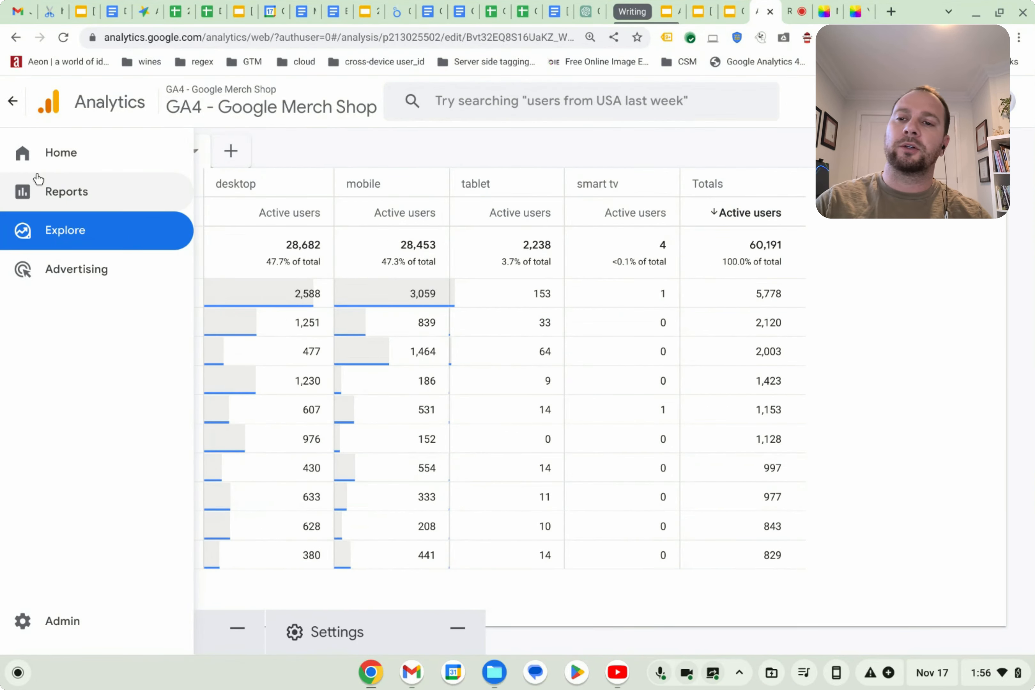
click(105, 157)
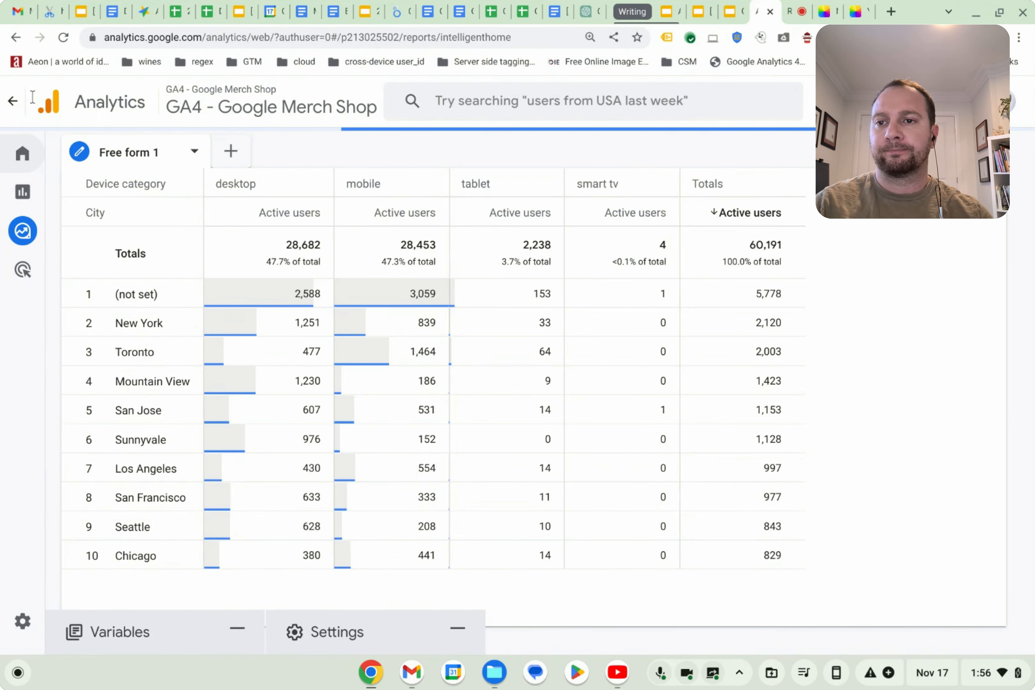
mouse_move(24, 193)
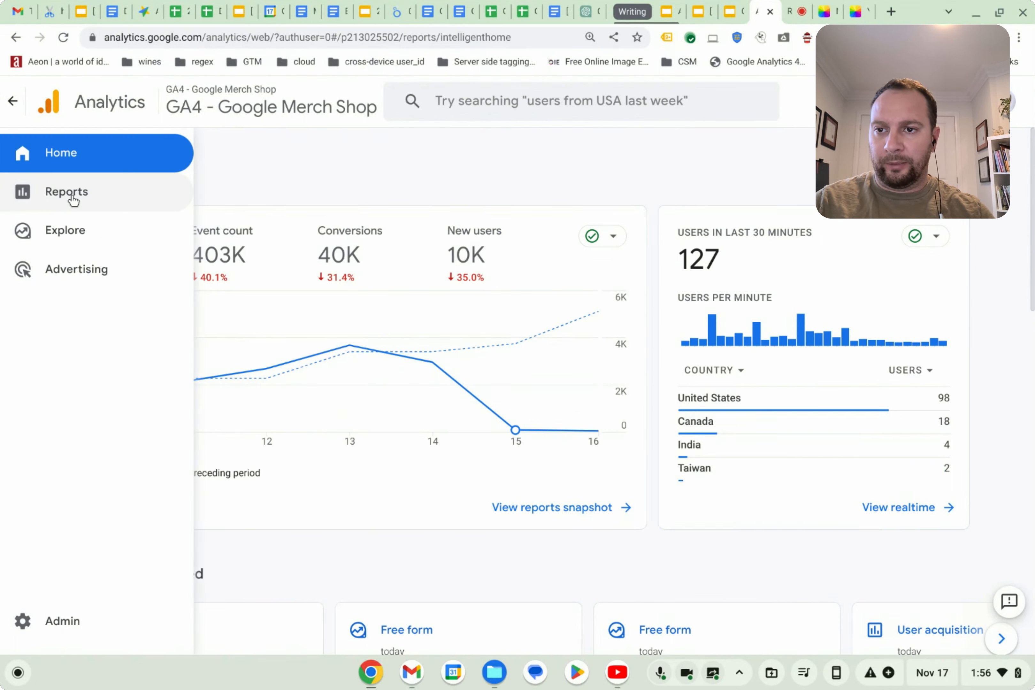
click(71, 229)
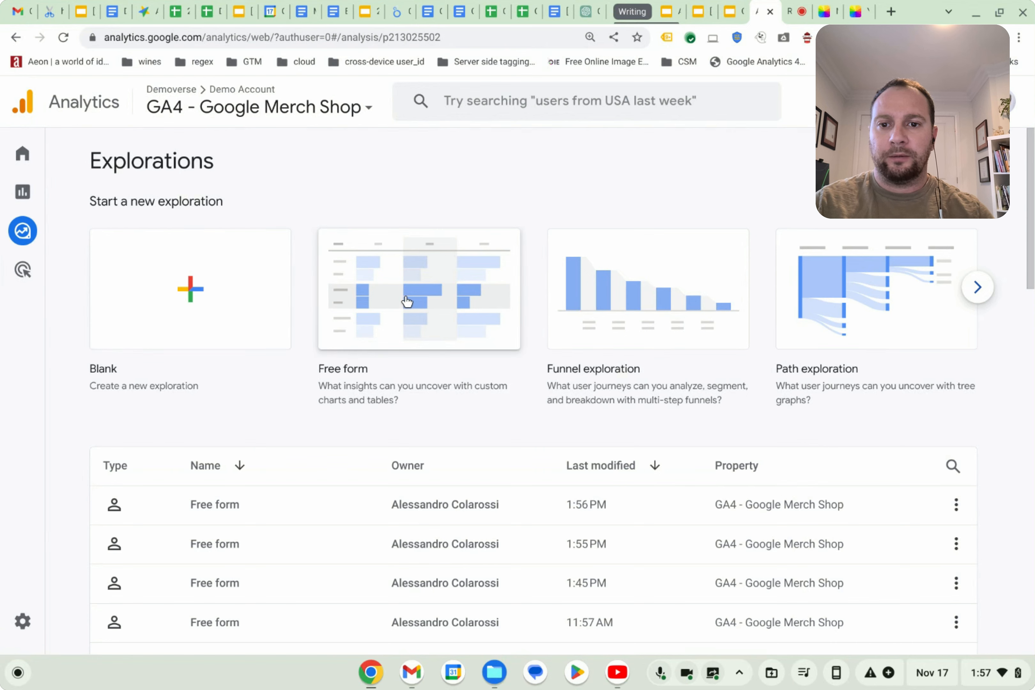
click(406, 301)
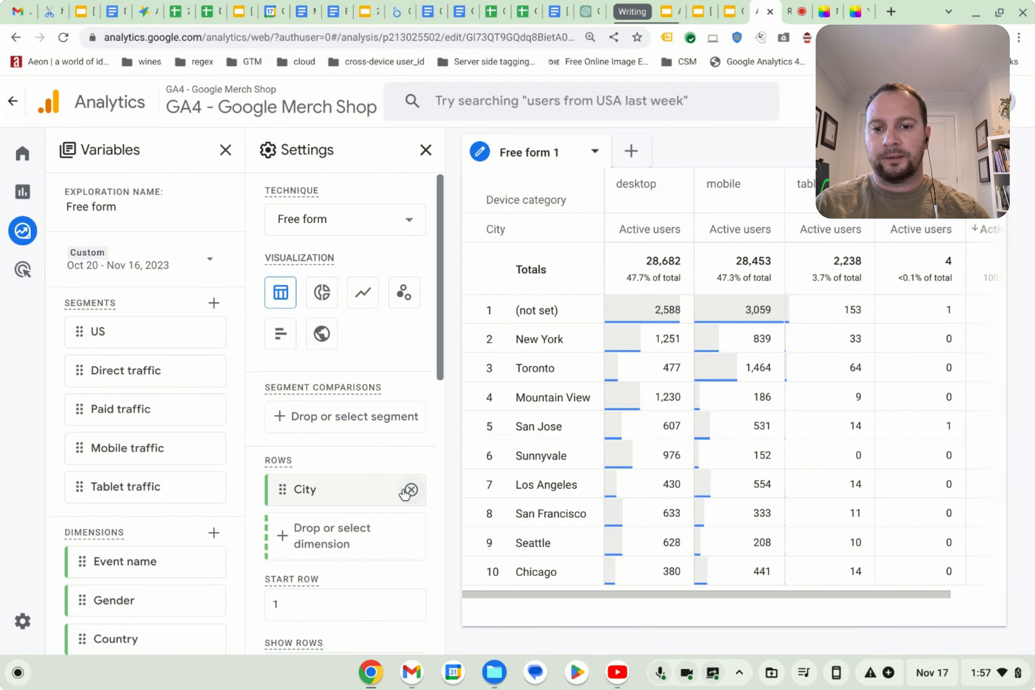
Remove City from the rows and delete every dimension from the variables list.
click(410, 491)
scroll(183, 531, down, 5)
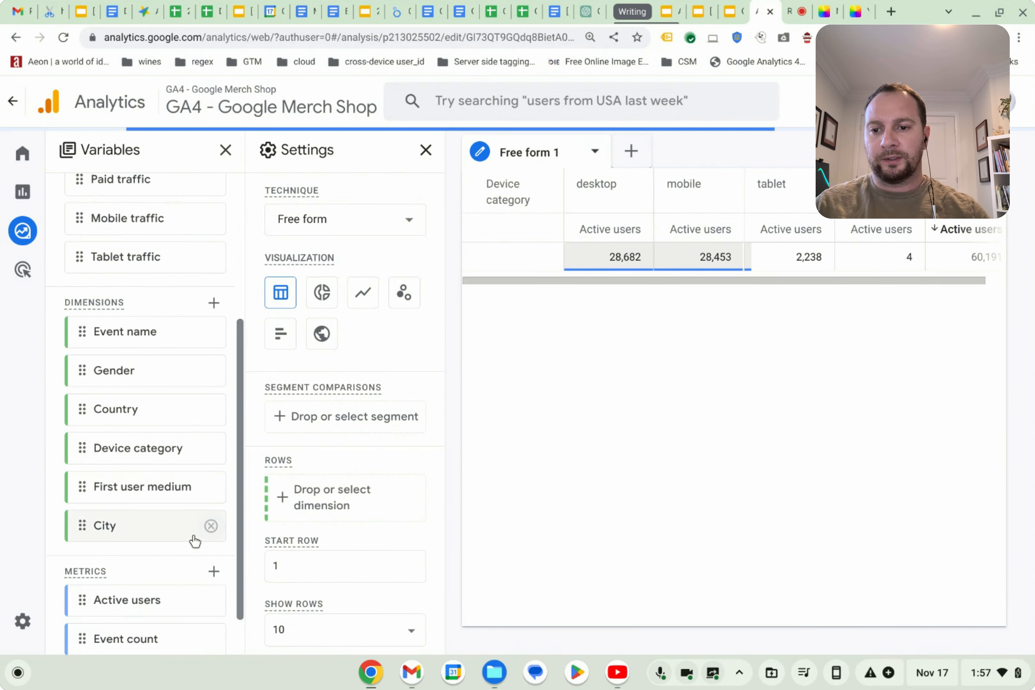
click(211, 526)
click(210, 487)
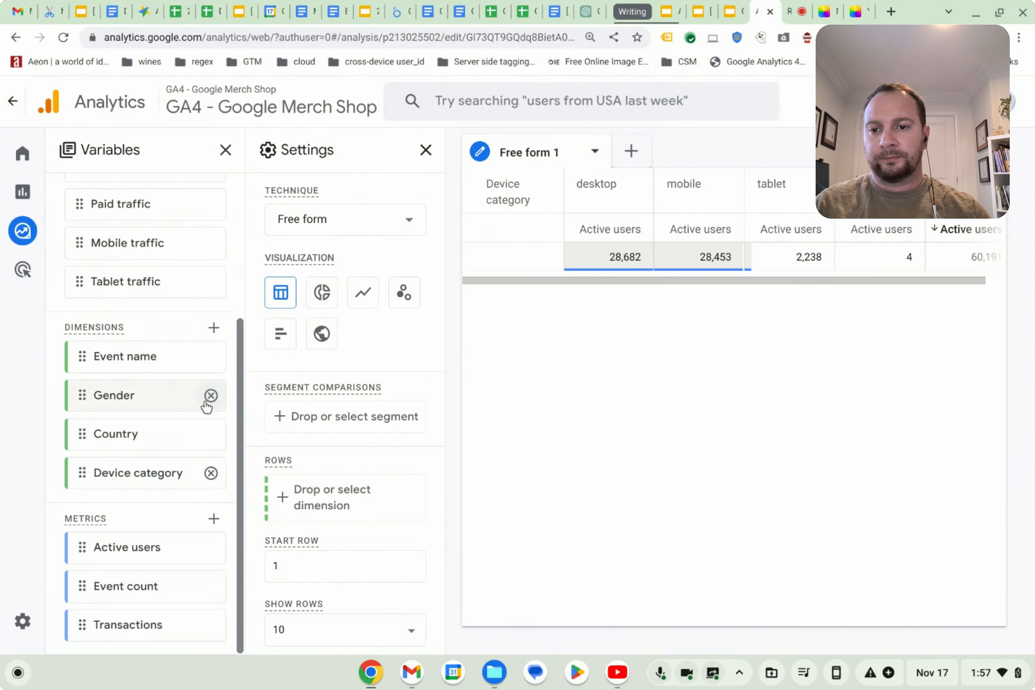
click(210, 432)
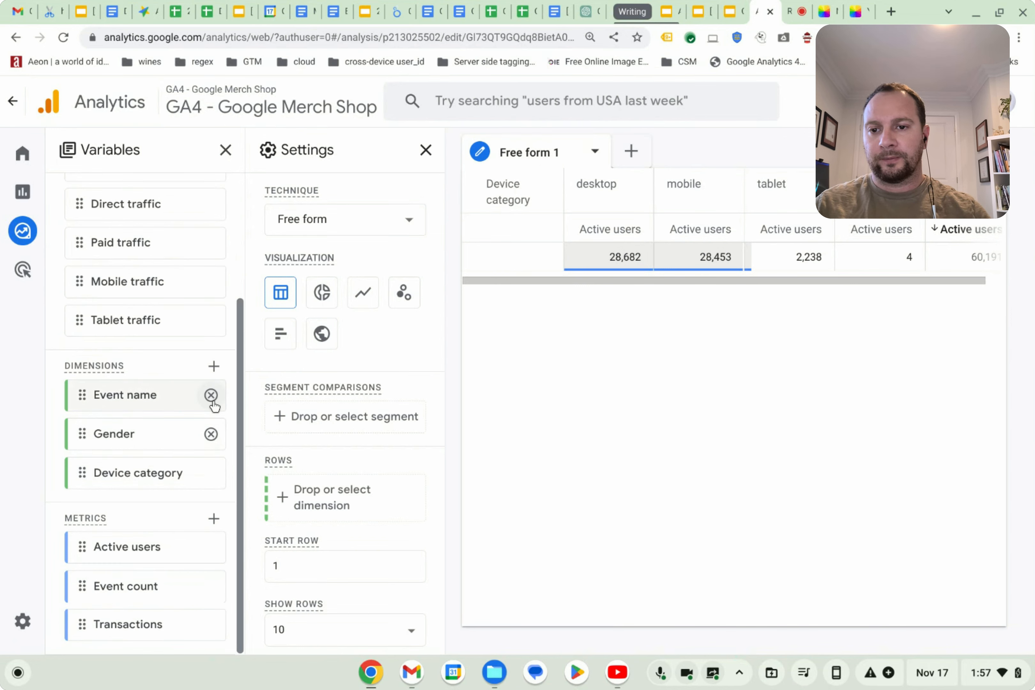
click(212, 395)
click(210, 473)
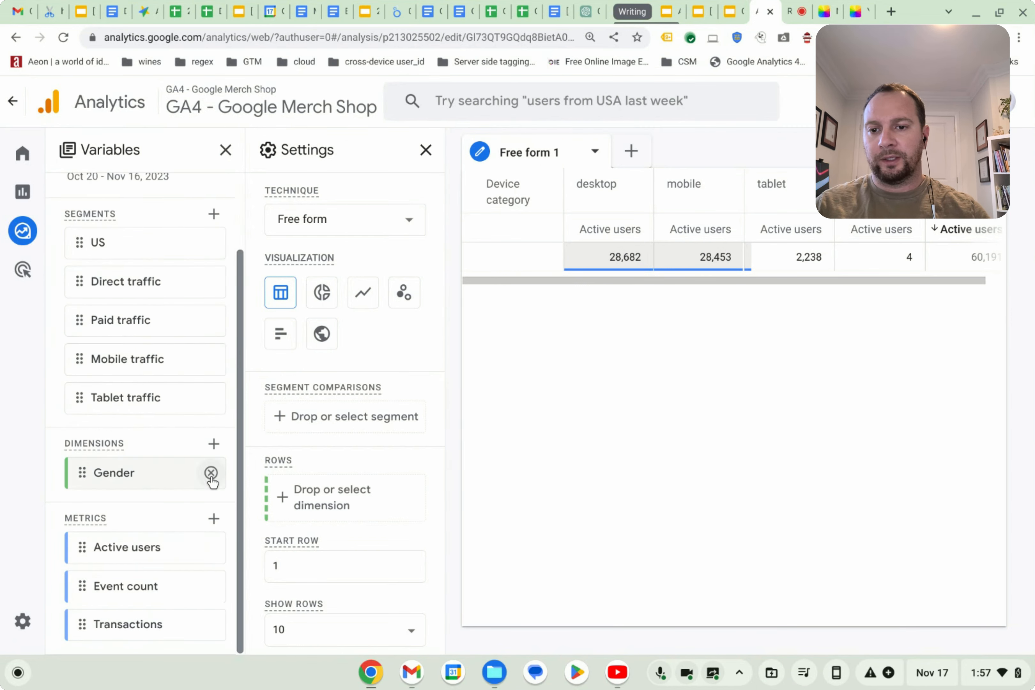
click(211, 473)
Delete all the segments: Tablet, Mobile, Paid and Direct traffic, and US.
click(212, 430)
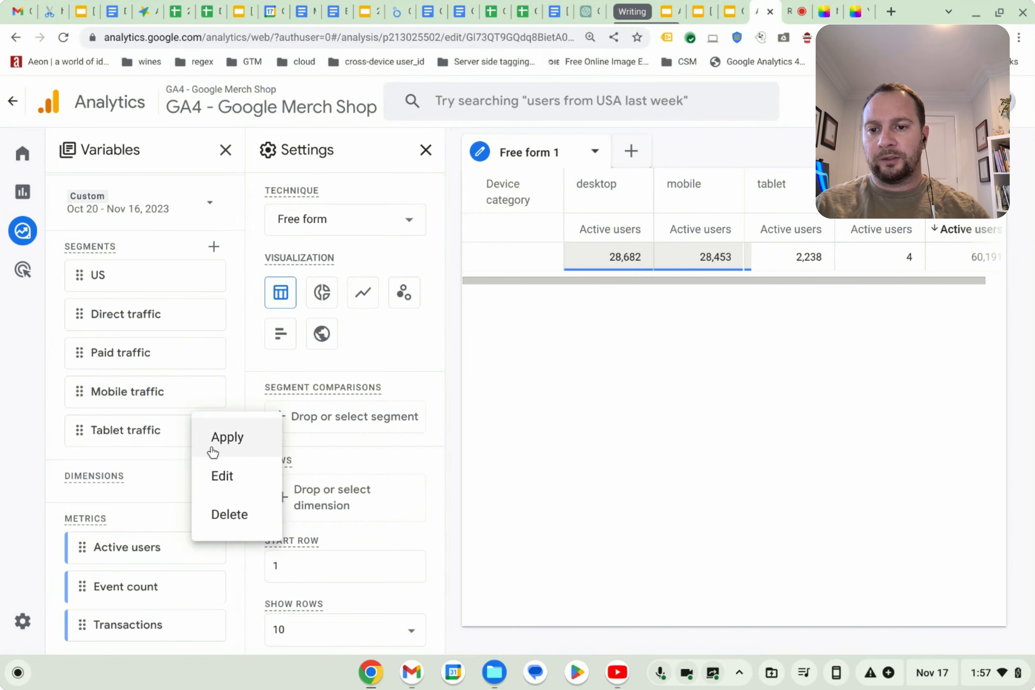
click(231, 514)
click(213, 430)
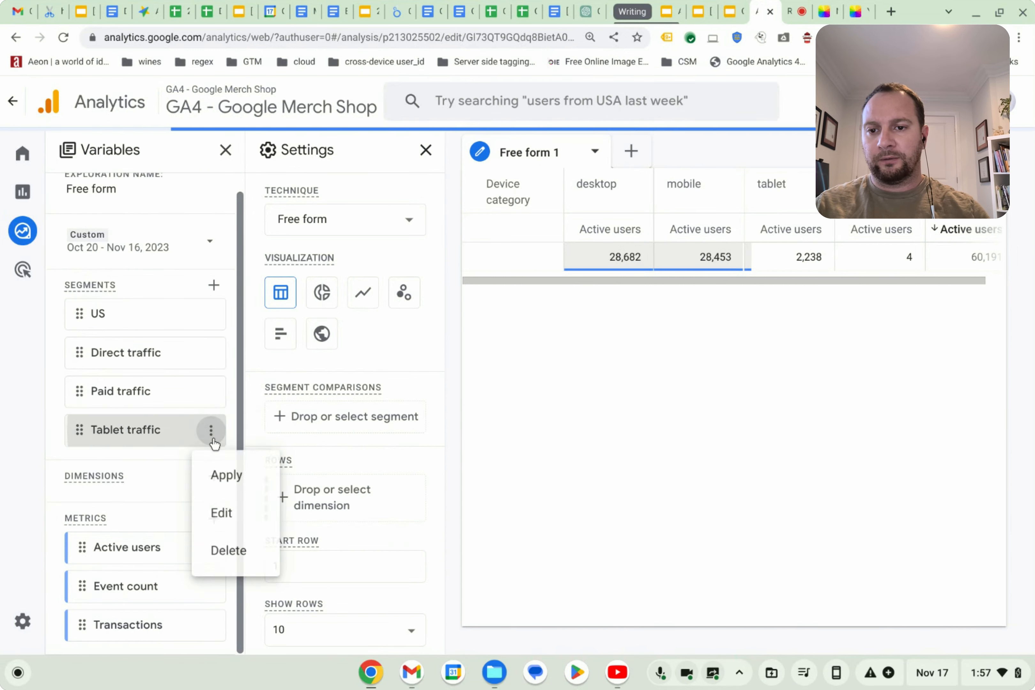
click(230, 553)
click(212, 408)
click(231, 531)
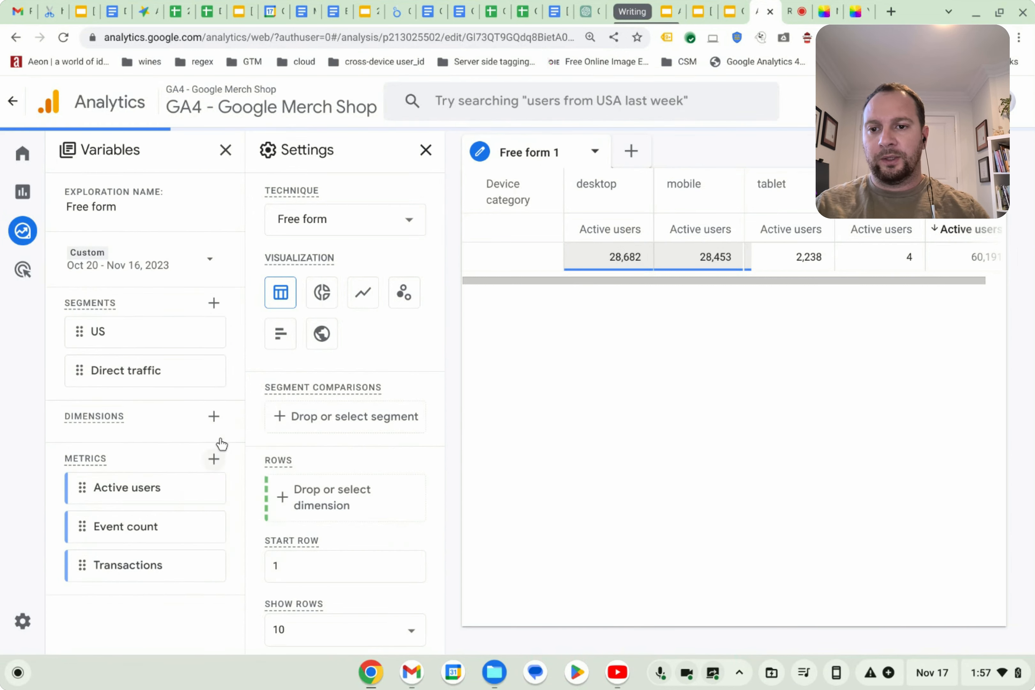
click(212, 371)
click(231, 493)
click(211, 331)
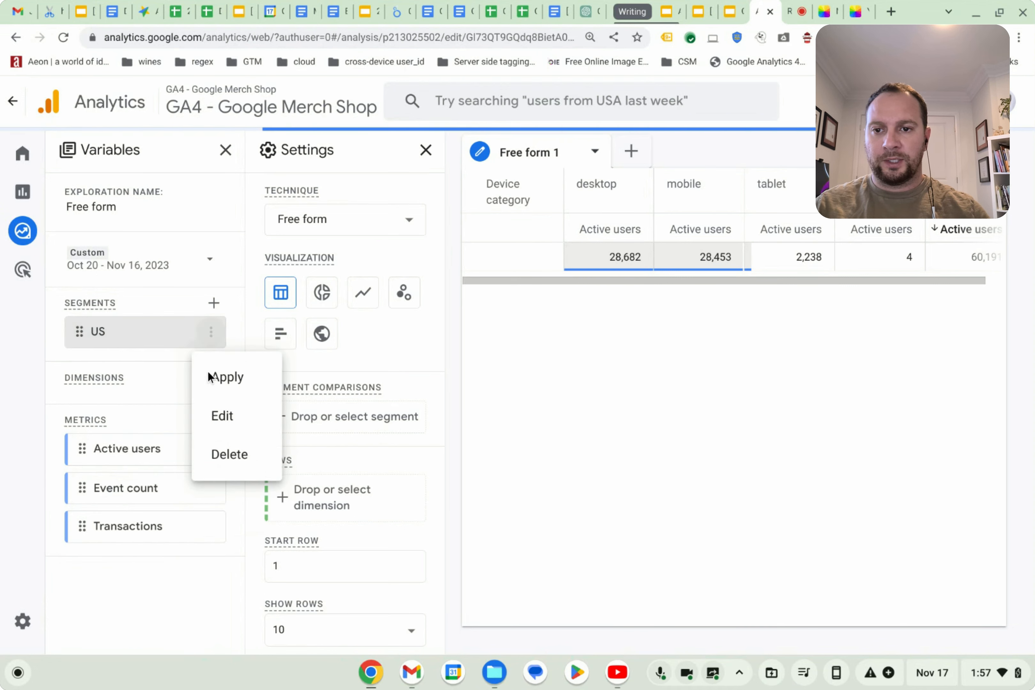
click(201, 462)
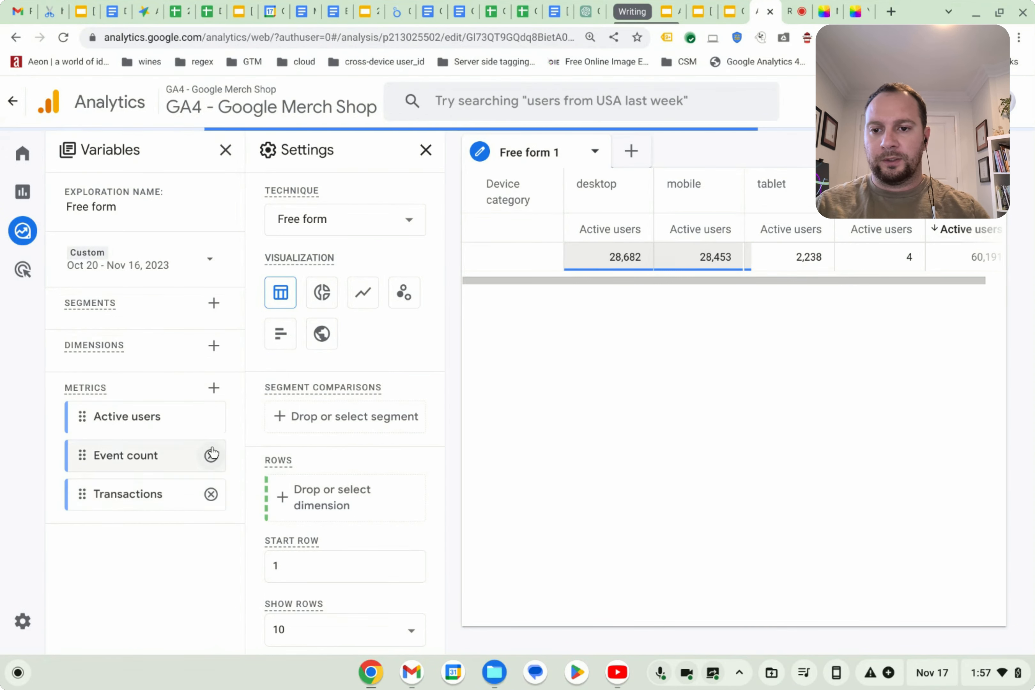
Delete all the metrics from the variables list.
click(211, 455)
click(212, 455)
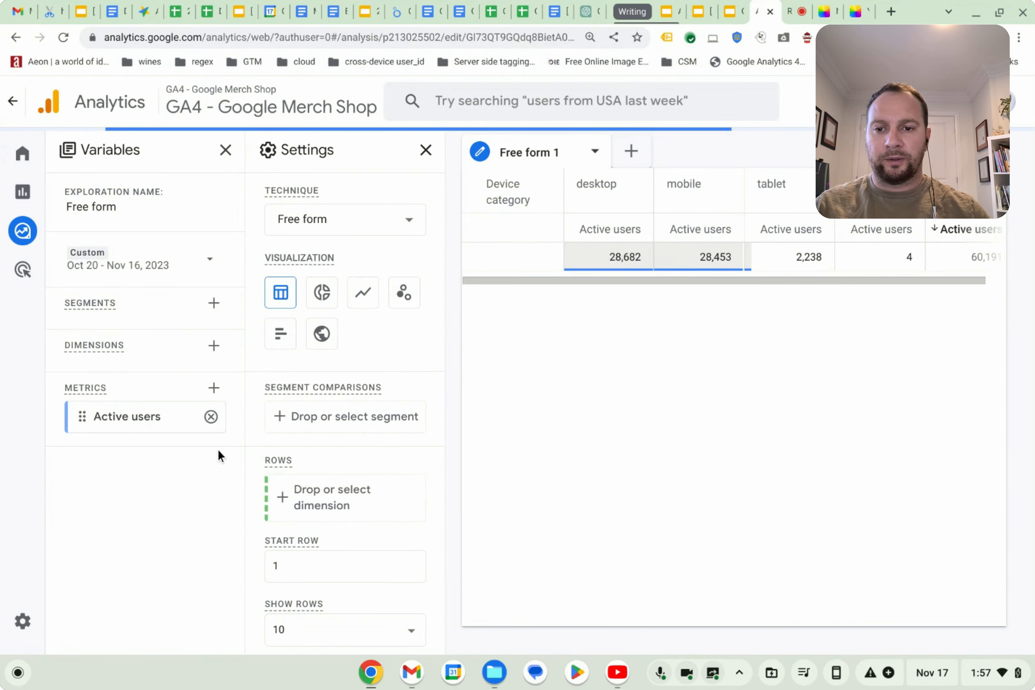
scroll(312, 476, down, 10)
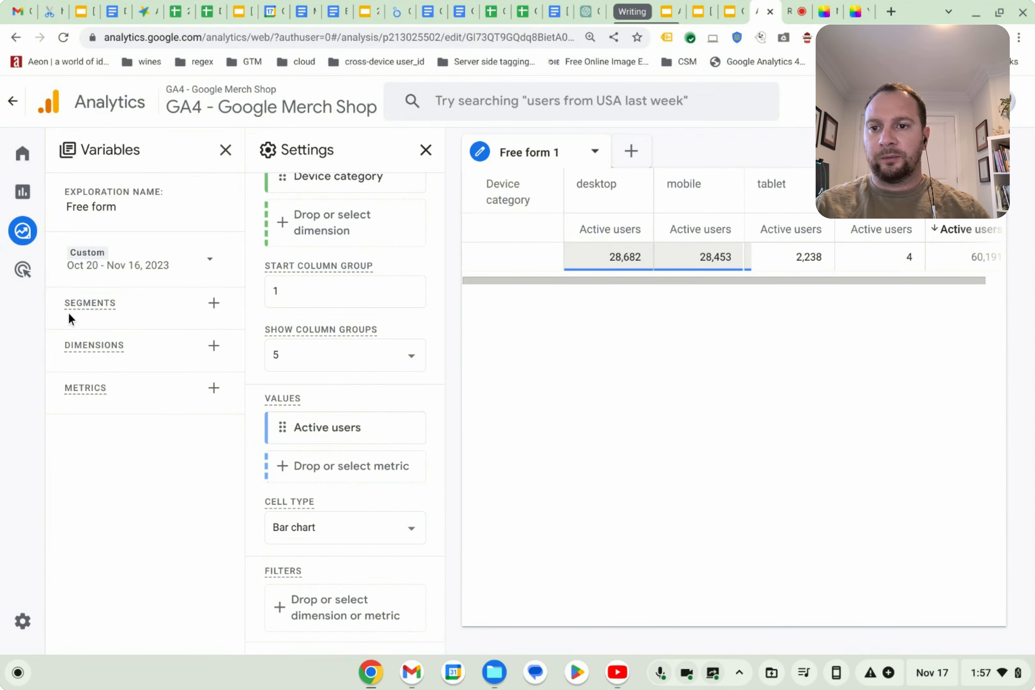
Remove Active users from the values and Device category from the columns.
mouse_move(410, 434)
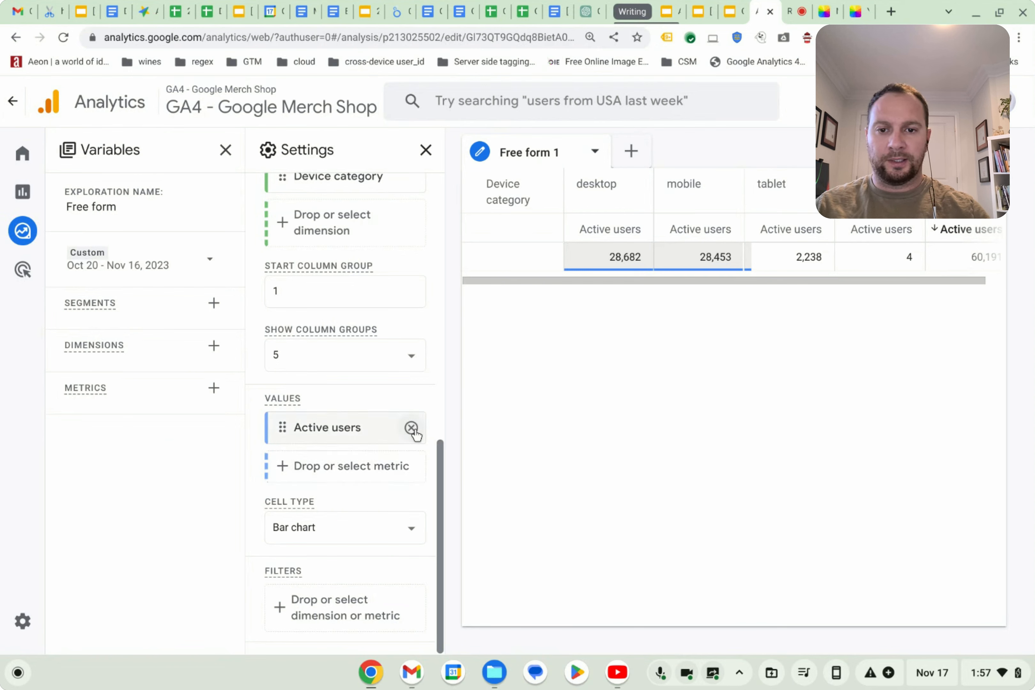
click(412, 428)
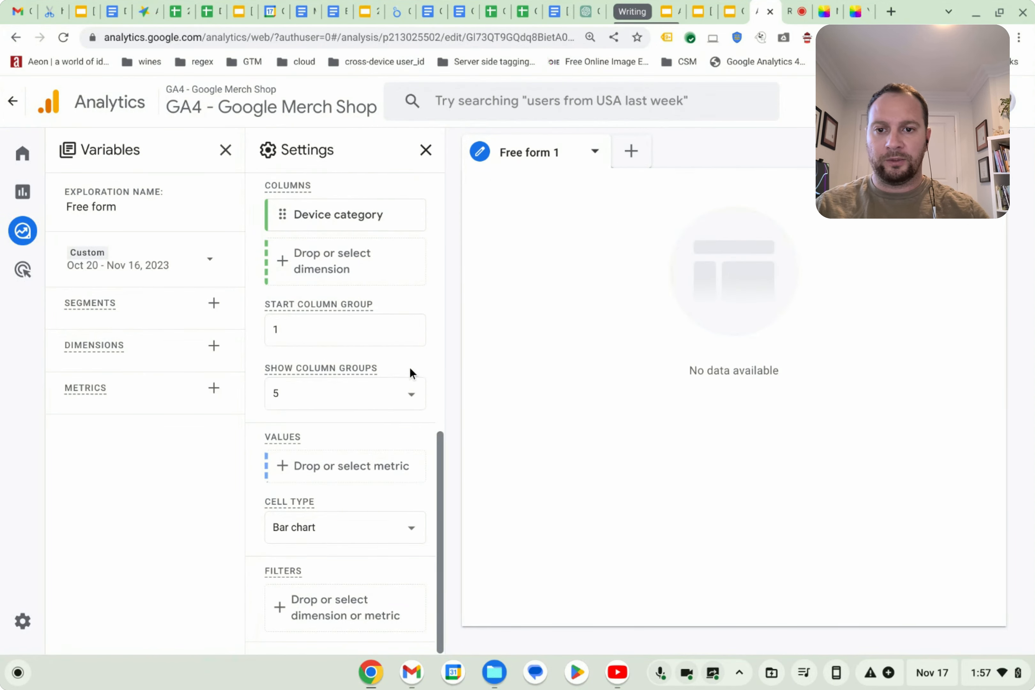
scroll(401, 377, up, 5)
click(410, 422)
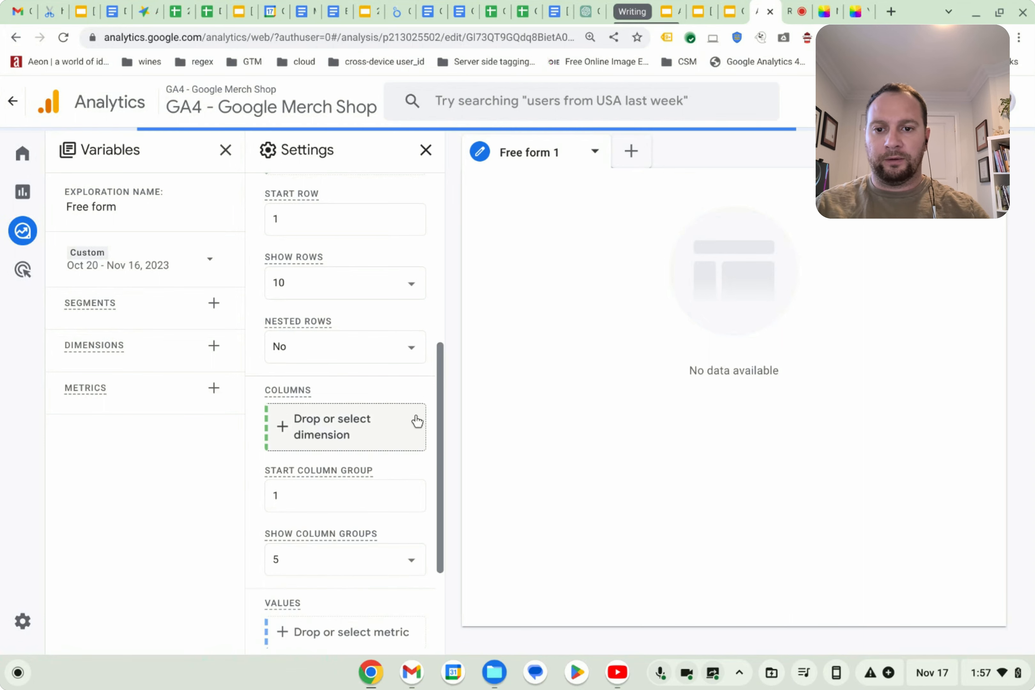
Import the custom dimension member_level into the exploration variables.
scroll(400, 429, up, 7)
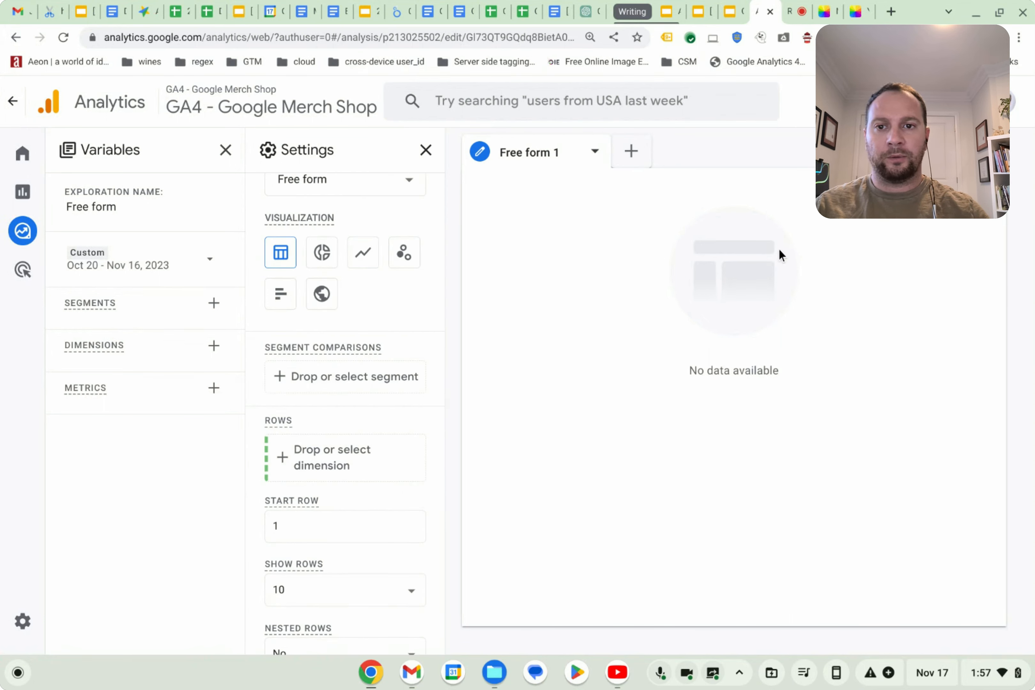
scroll(423, 233, up, 1)
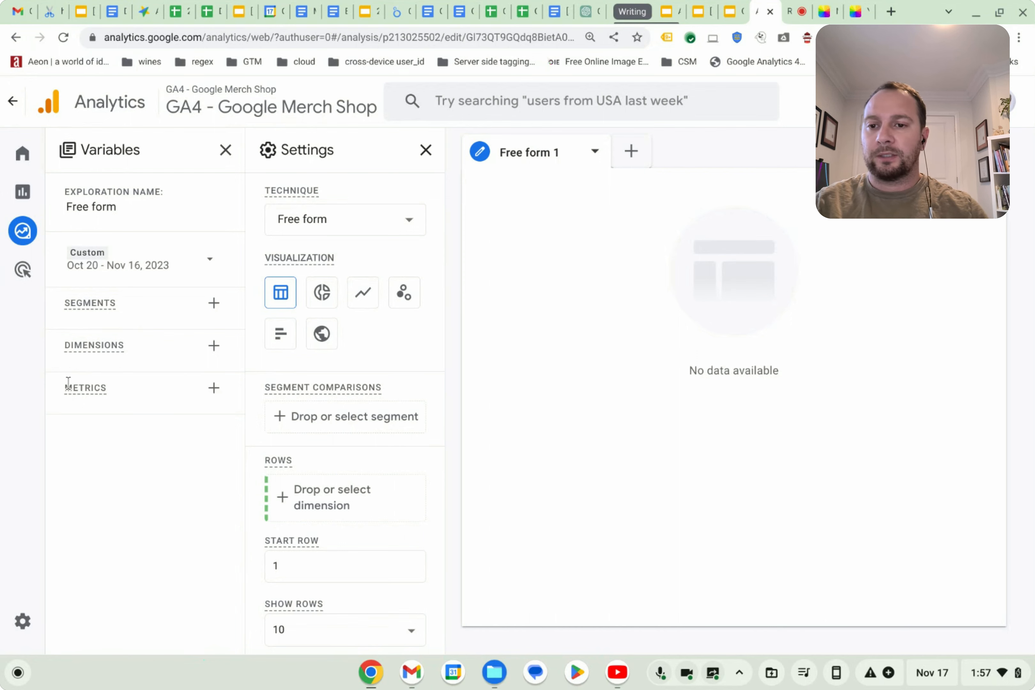
click(215, 345)
click(522, 103)
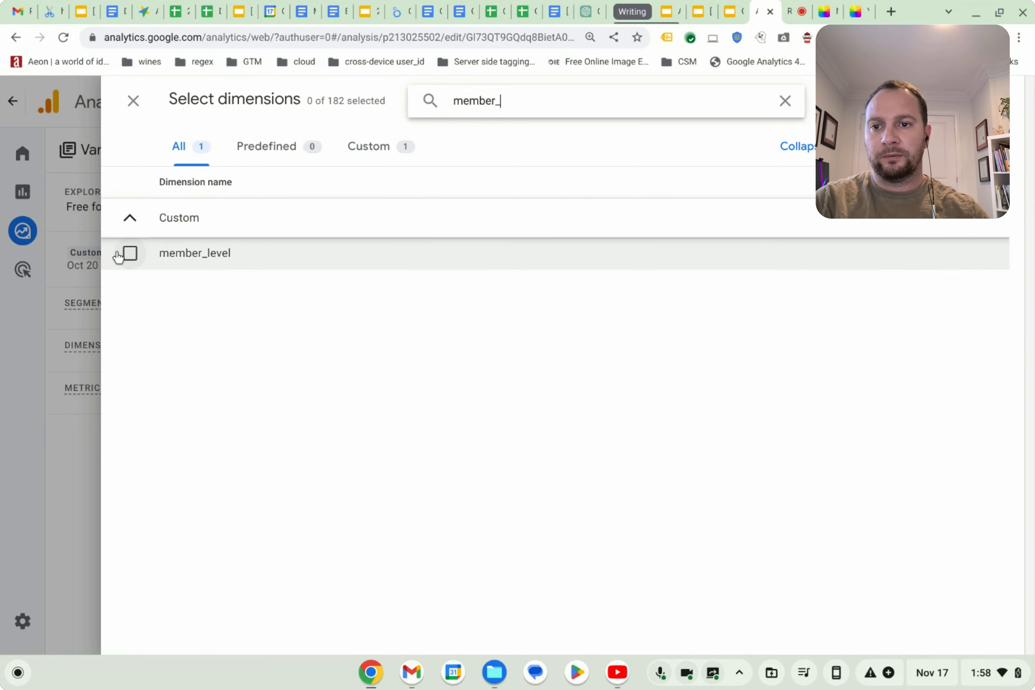
click(130, 253)
click(976, 101)
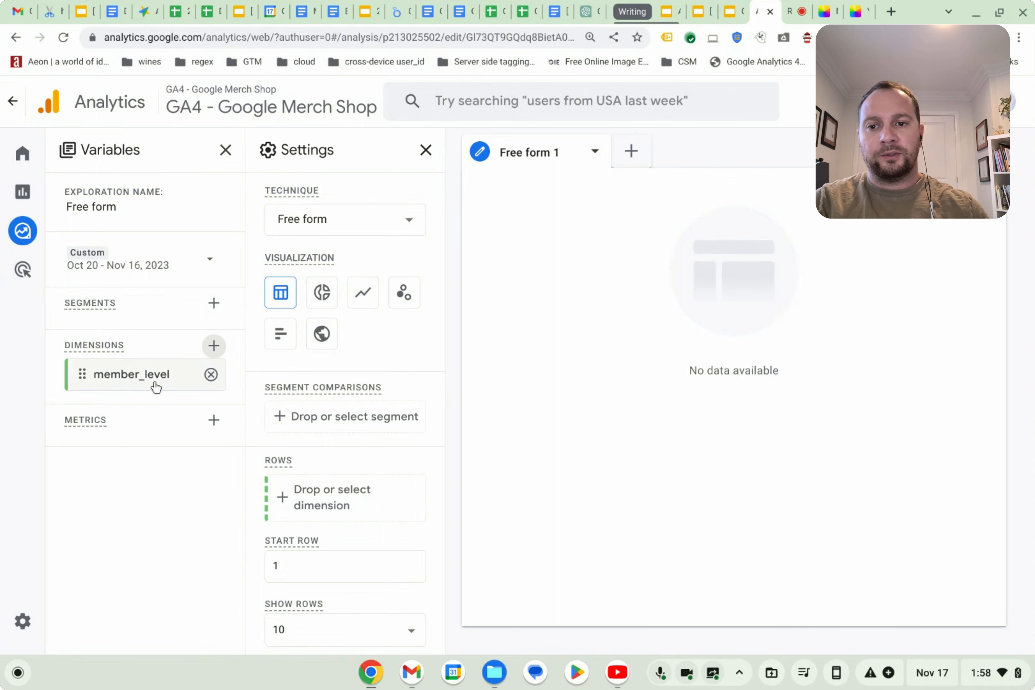
Add member_level as the row dimension of the table.
drag(80, 375, 294, 503)
drag(102, 374, 304, 485)
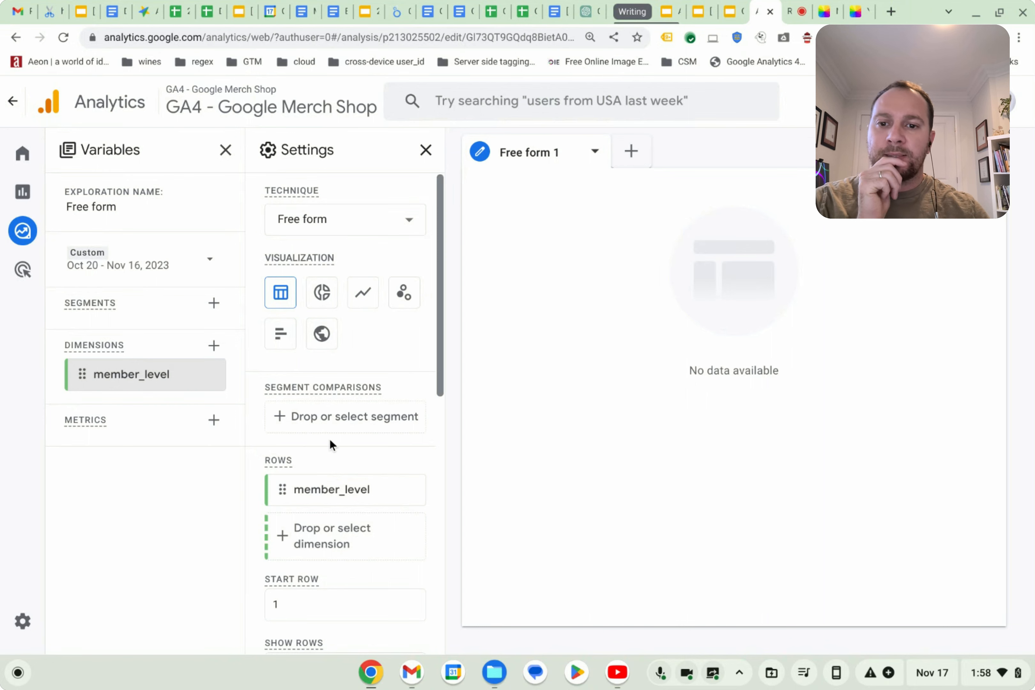
Import the Active users metric into the exploration variables.
scroll(325, 450, down, 5)
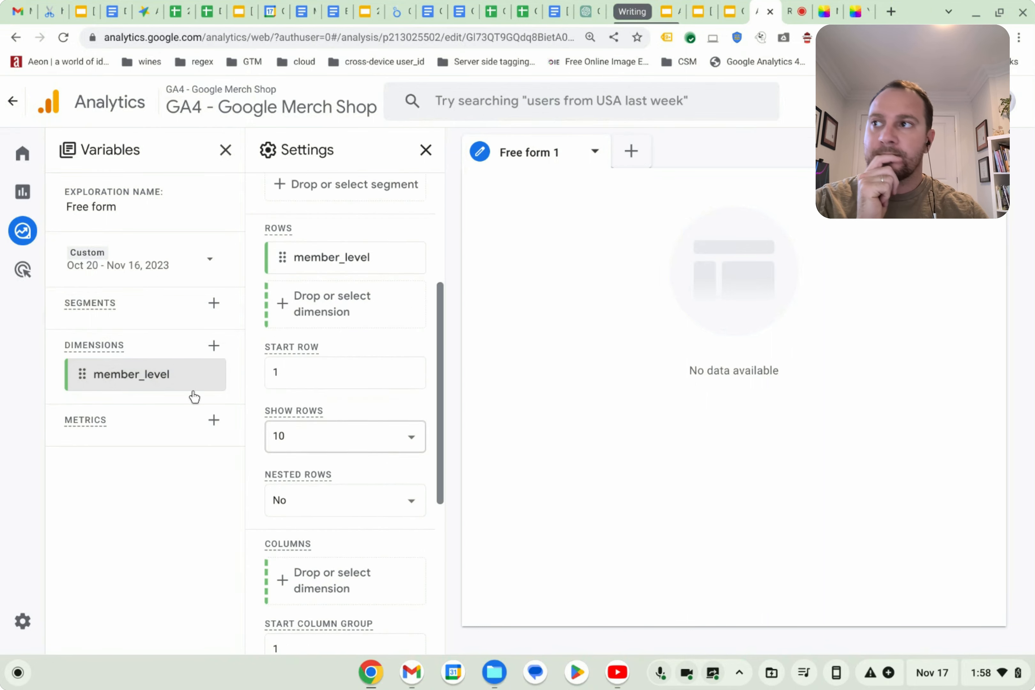
mouse_move(29, 348)
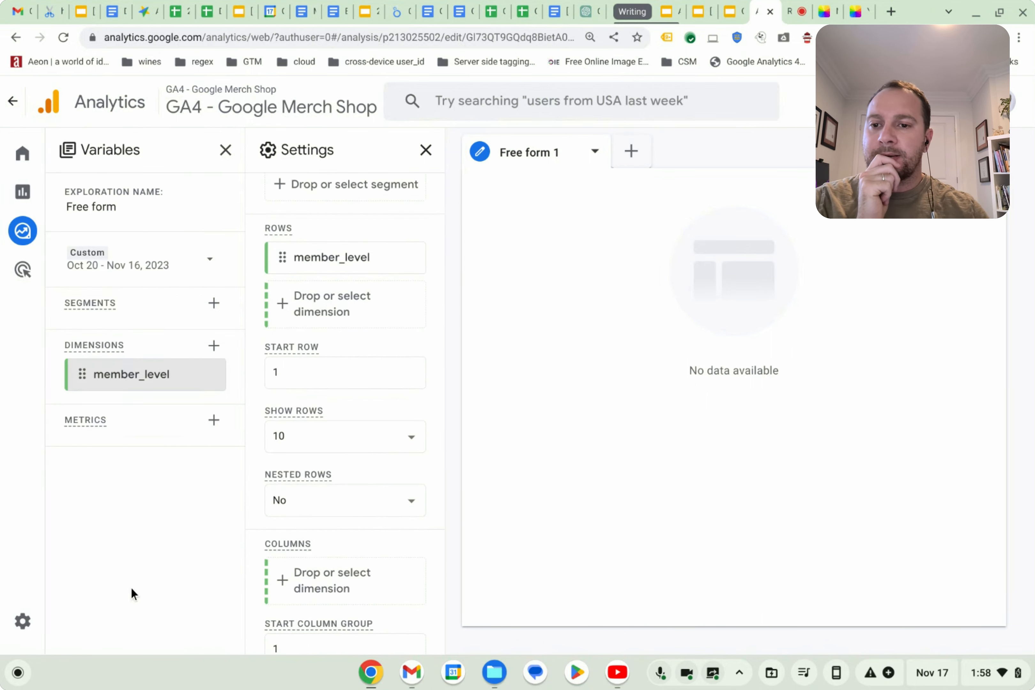
click(206, 422)
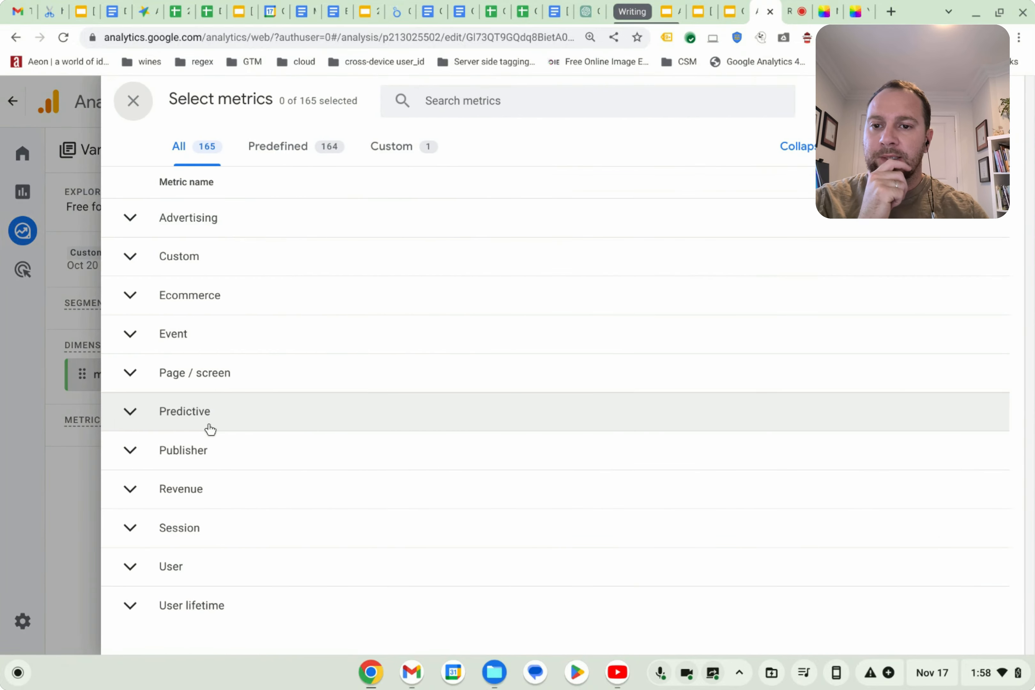
click(484, 106)
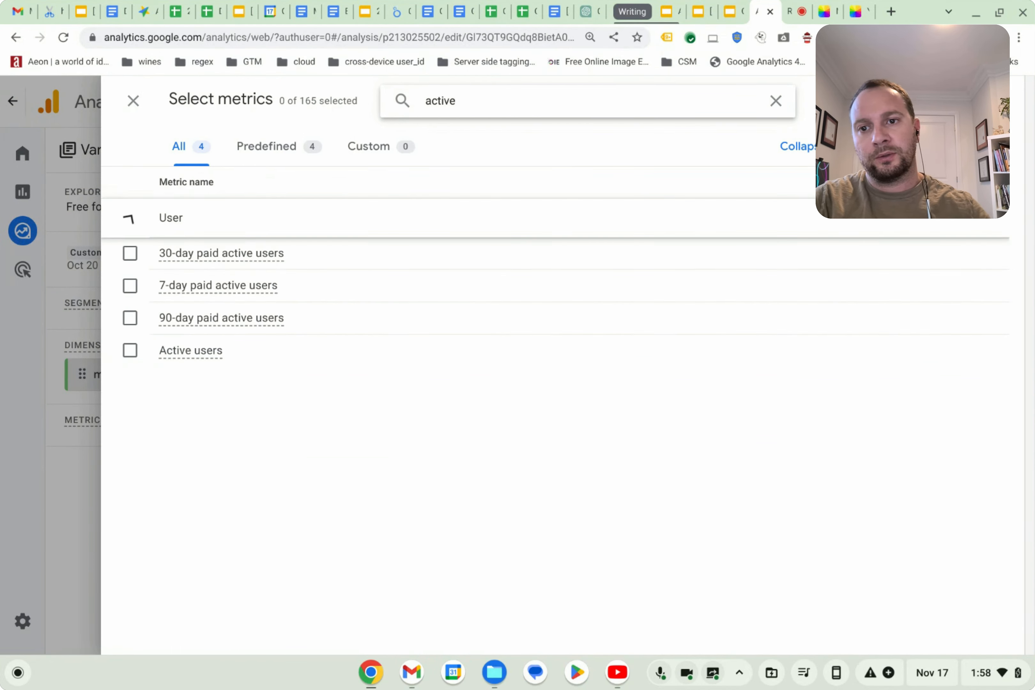
click(130, 351)
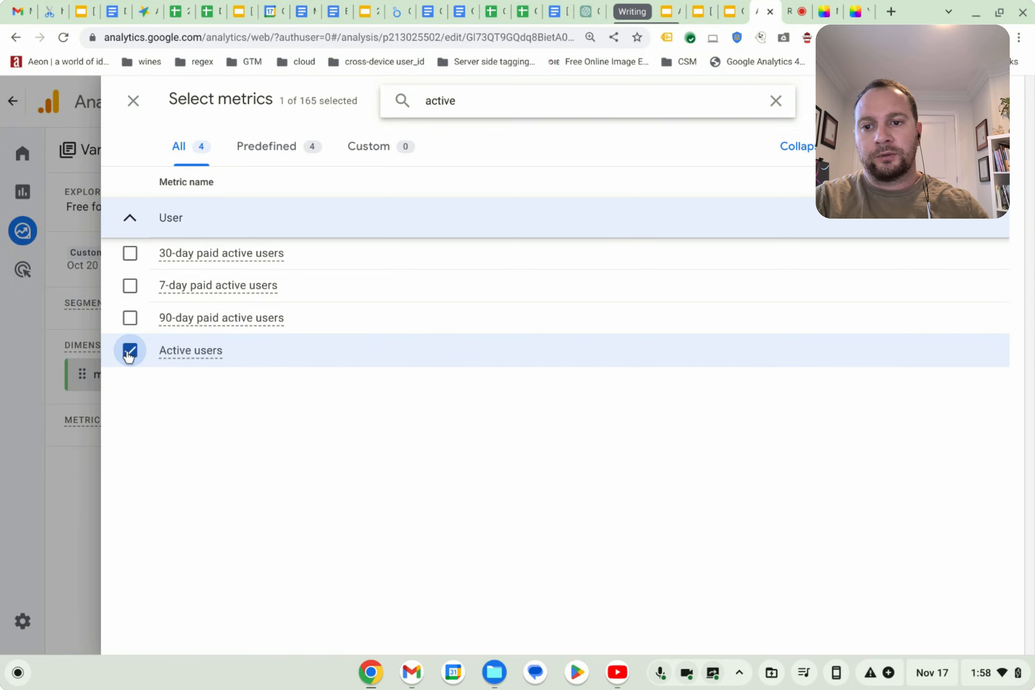
click(1025, 84)
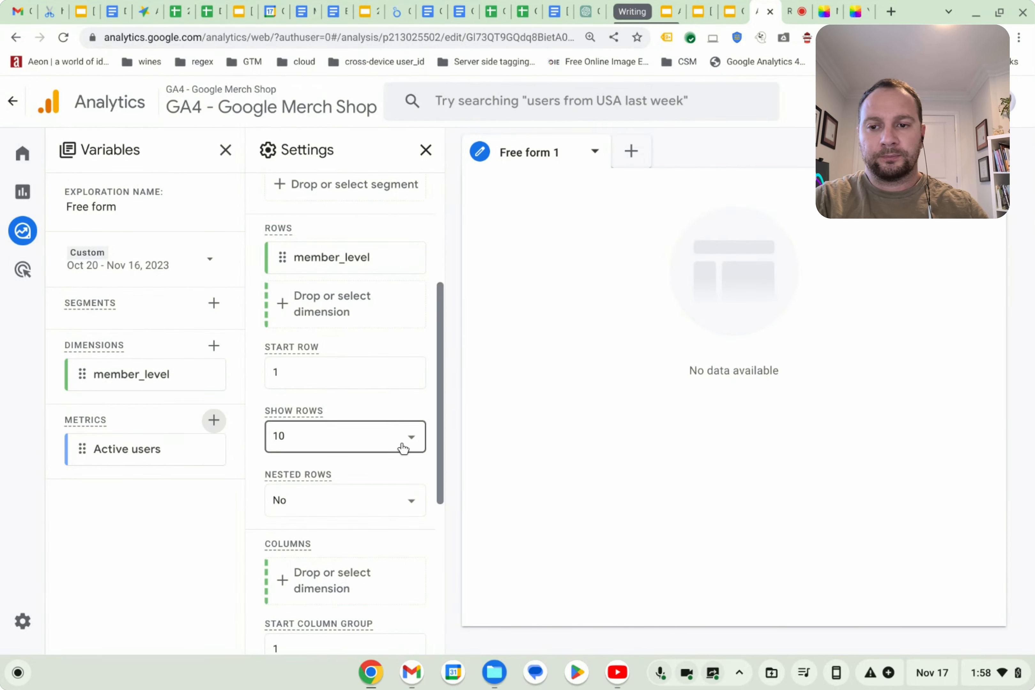
Import the Transactions and Gross purchase revenue metrics into the exploration variables.
click(214, 421)
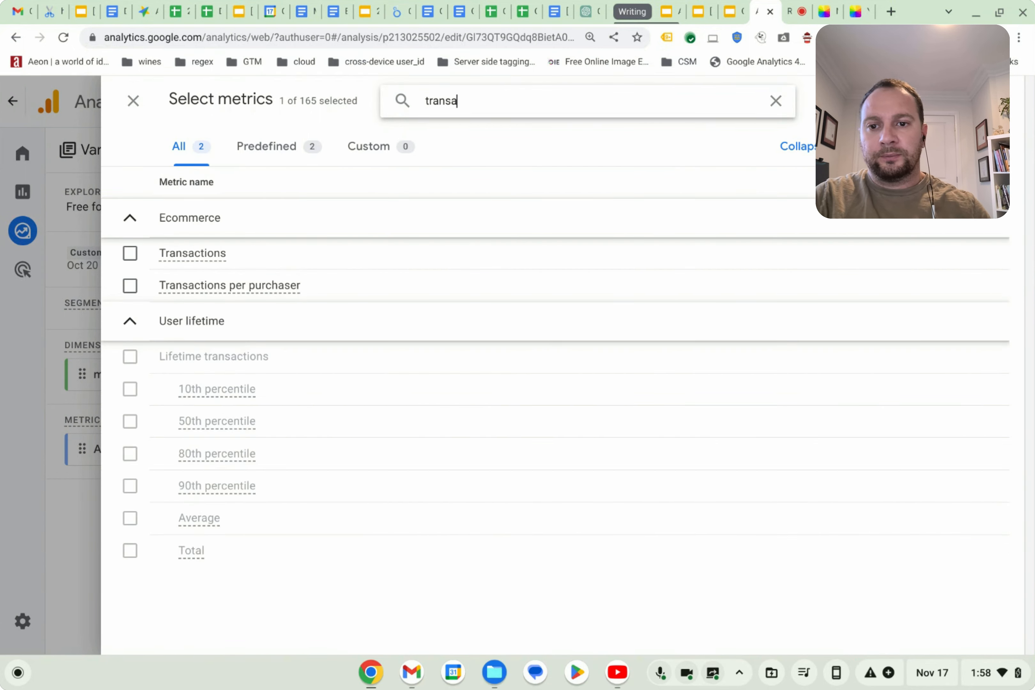
click(129, 253)
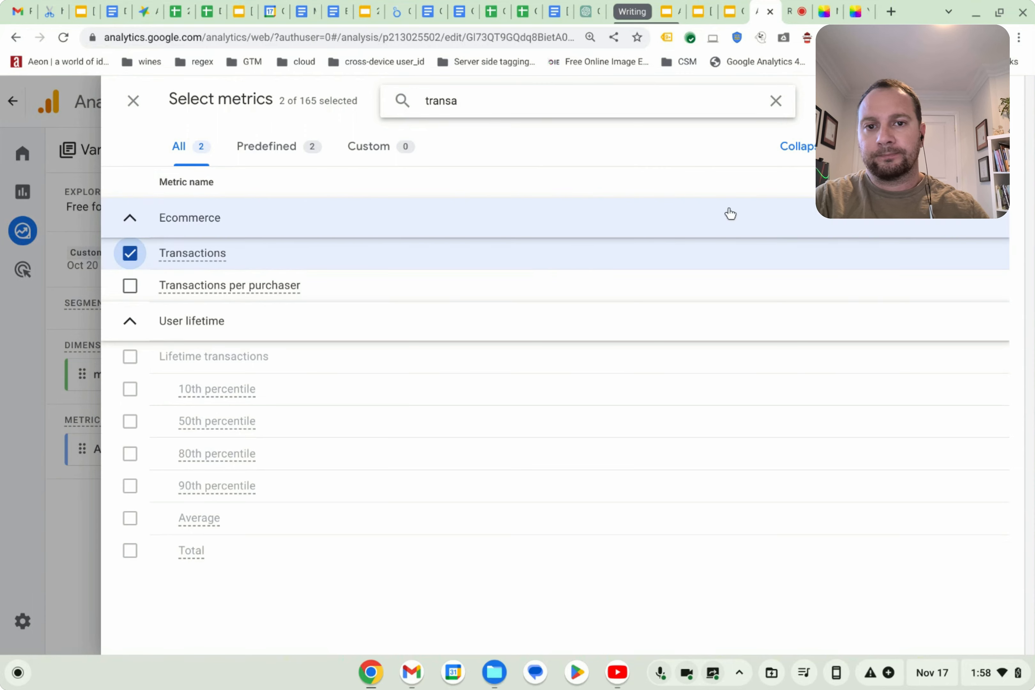
click(975, 101)
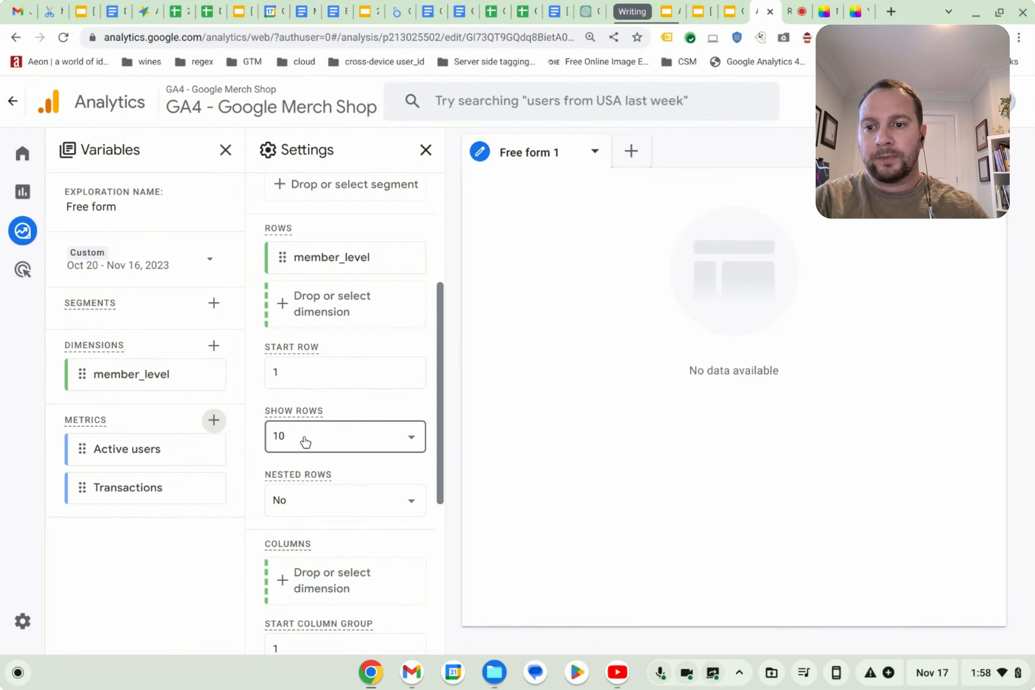
click(214, 420)
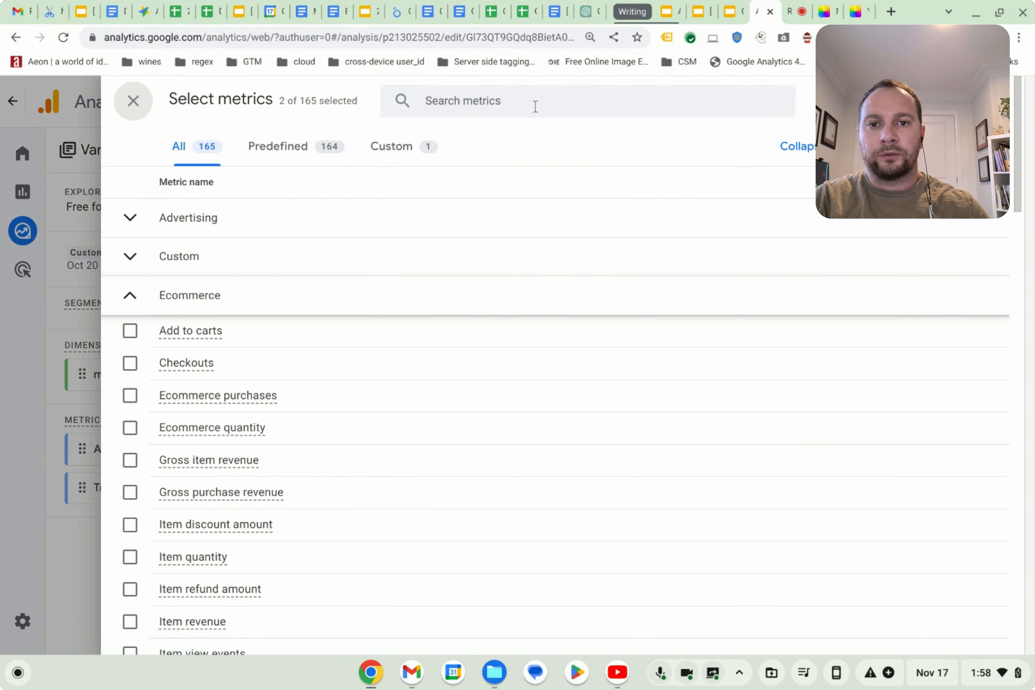
text(rev)
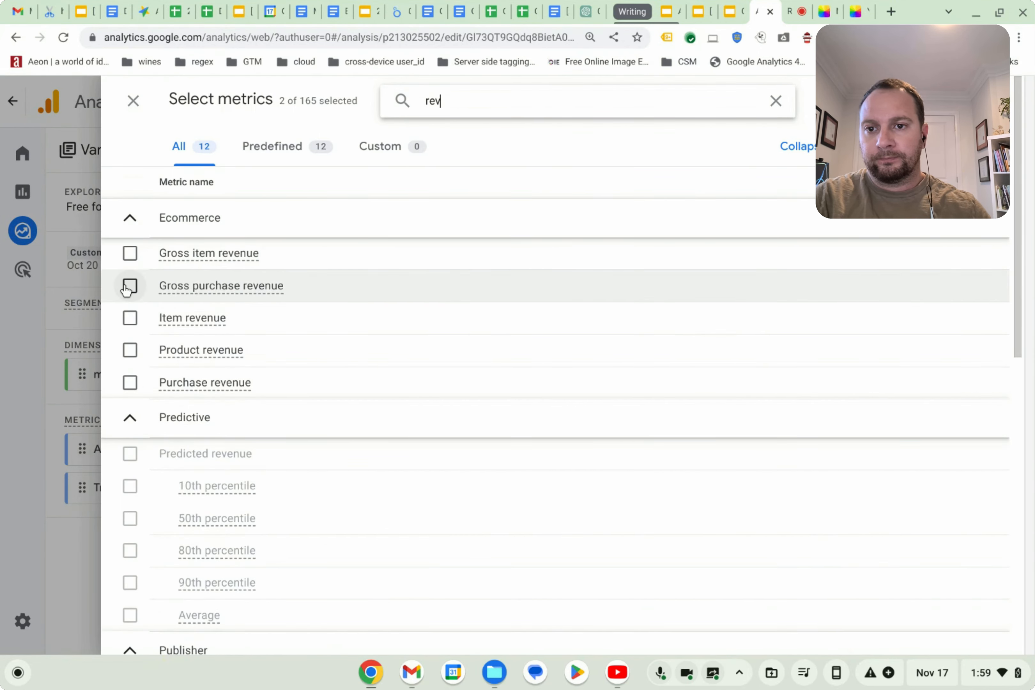
click(129, 287)
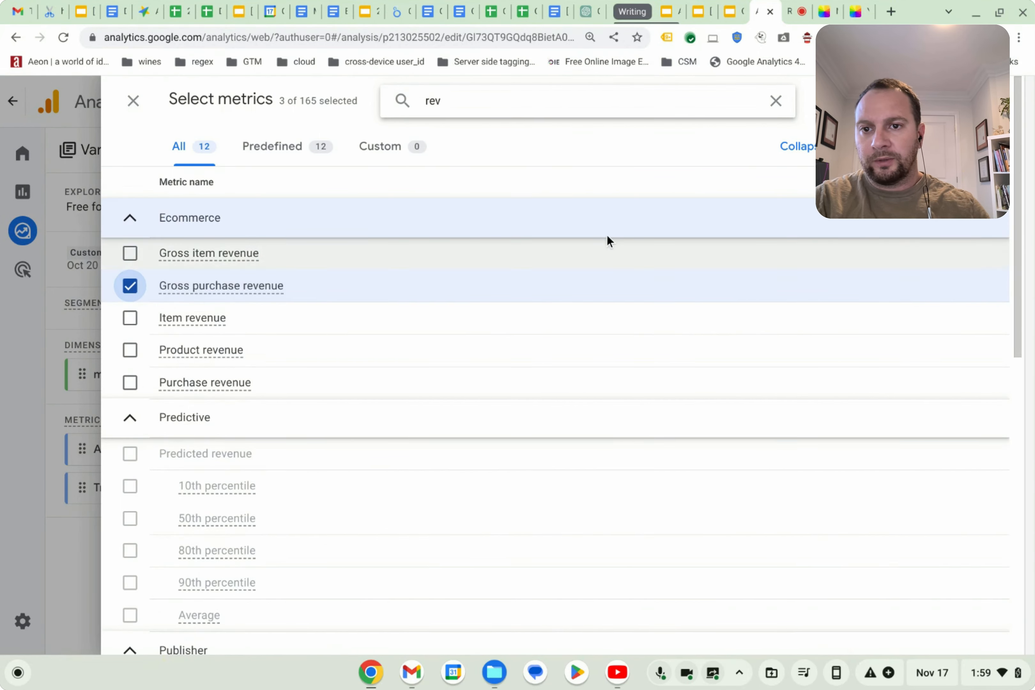
click(971, 101)
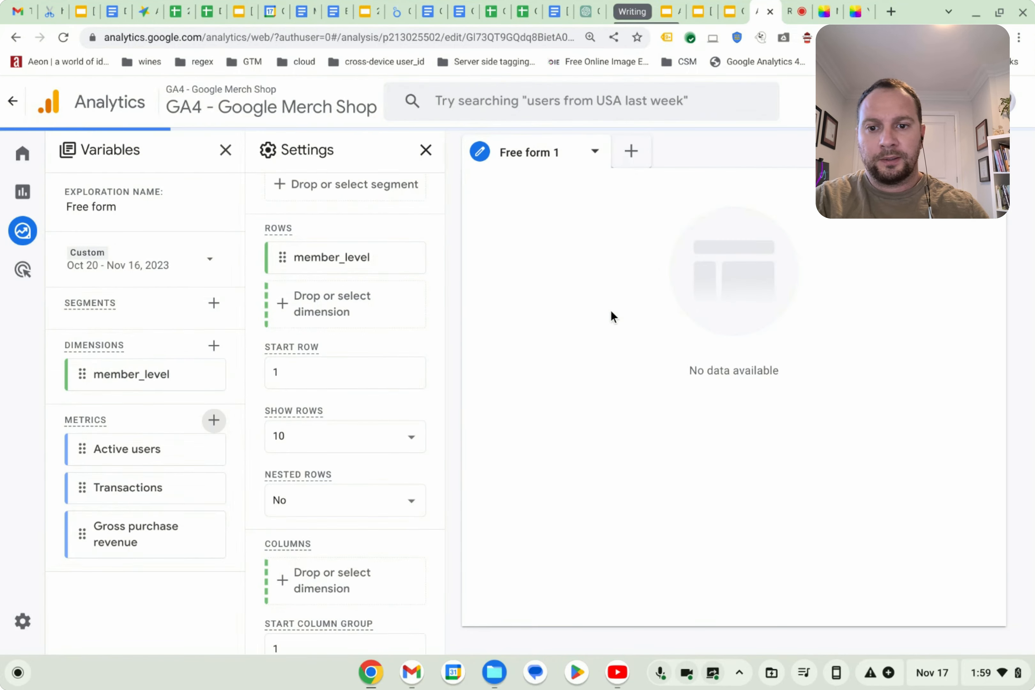
Add Active users, Transactions and Gross purchase revenue as the table's values.
scroll(276, 434, down, 5)
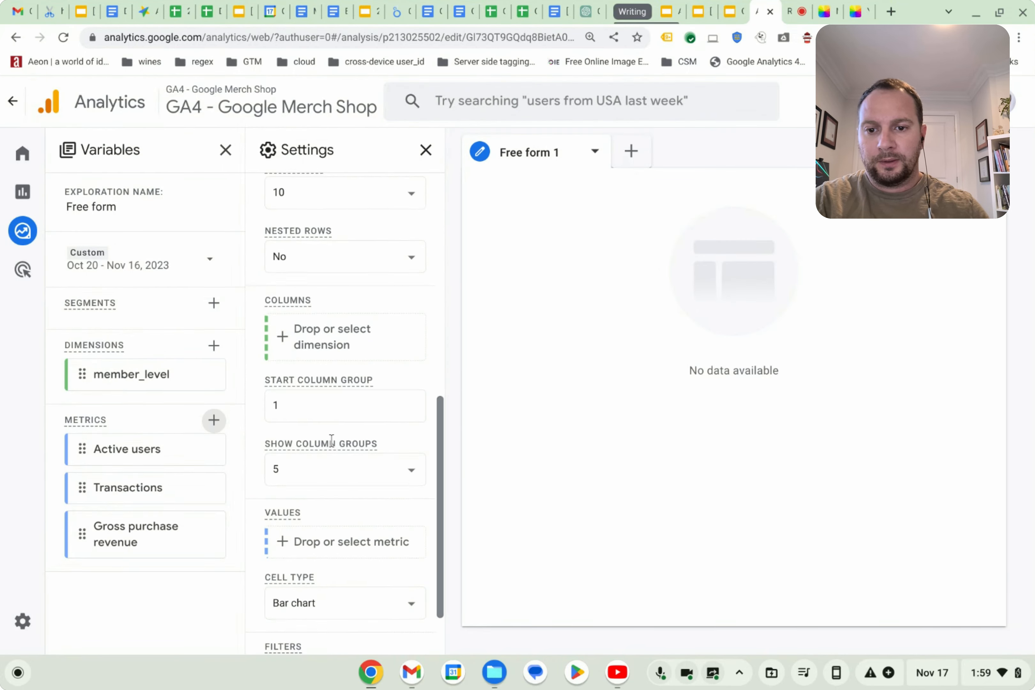
drag(84, 448, 293, 471)
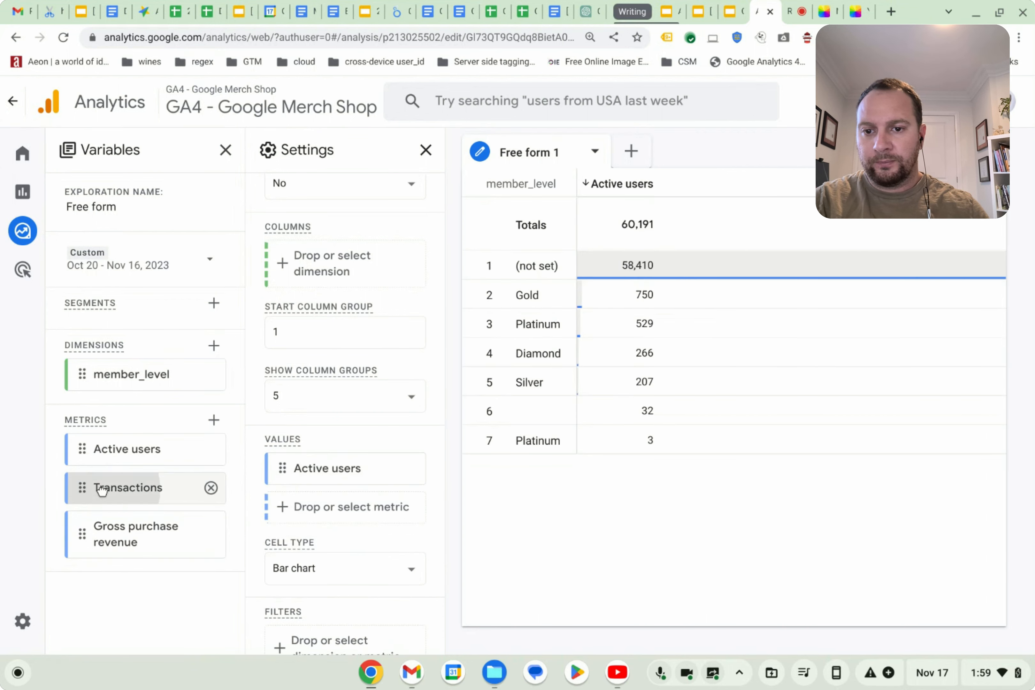
drag(99, 487, 287, 511)
drag(85, 533, 282, 554)
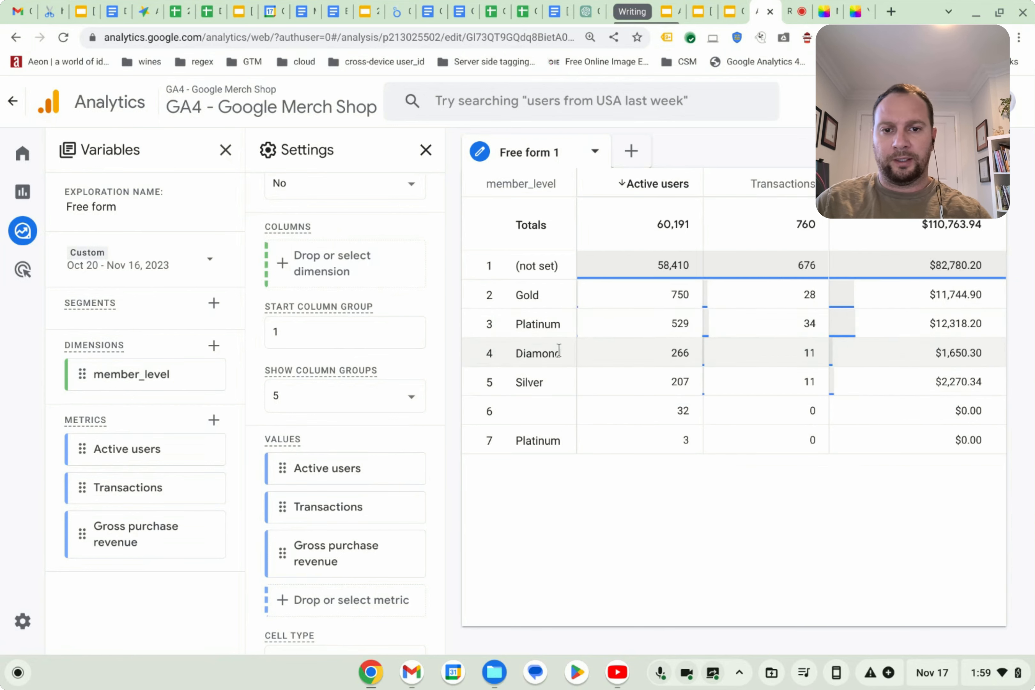
Add a filter where member_level does not contain (not set).
scroll(341, 468, down, 1)
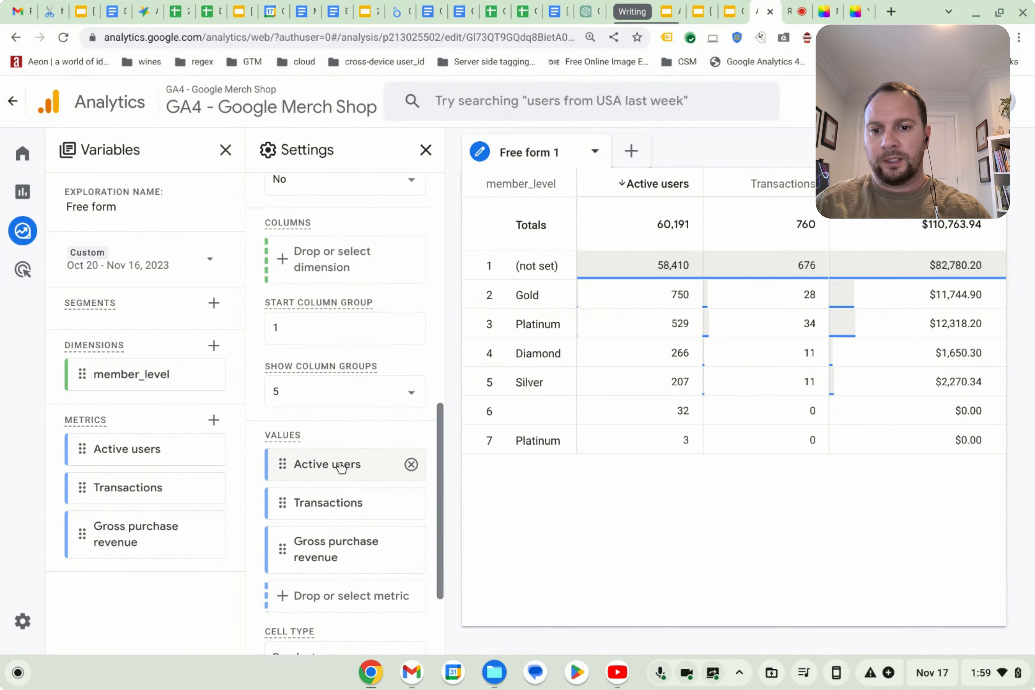
scroll(341, 467, down, 3)
click(325, 616)
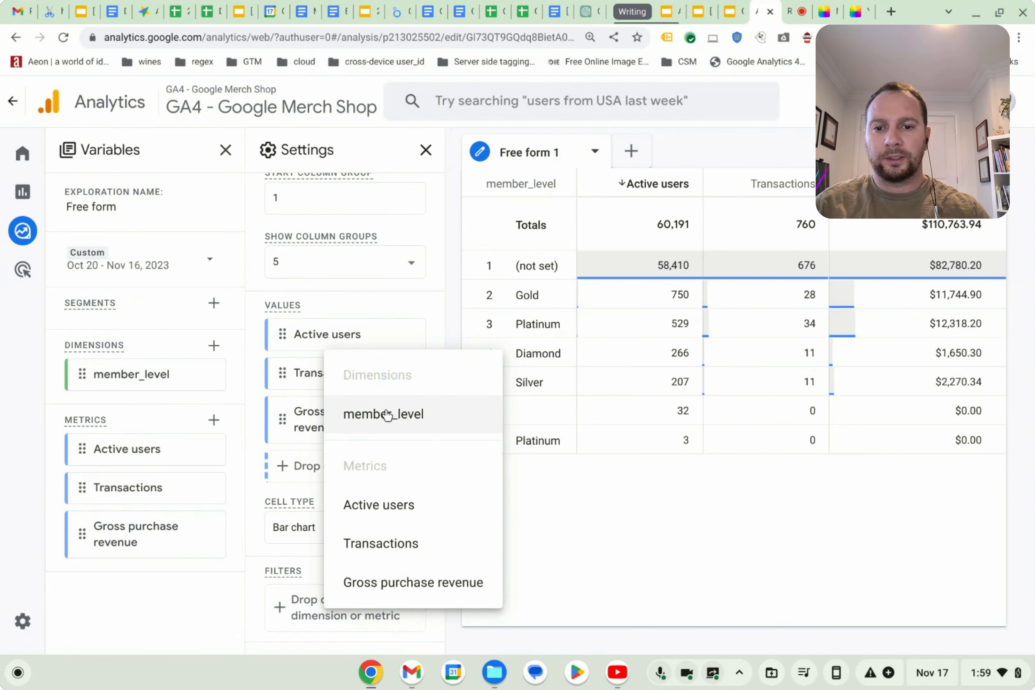
click(301, 574)
click(281, 606)
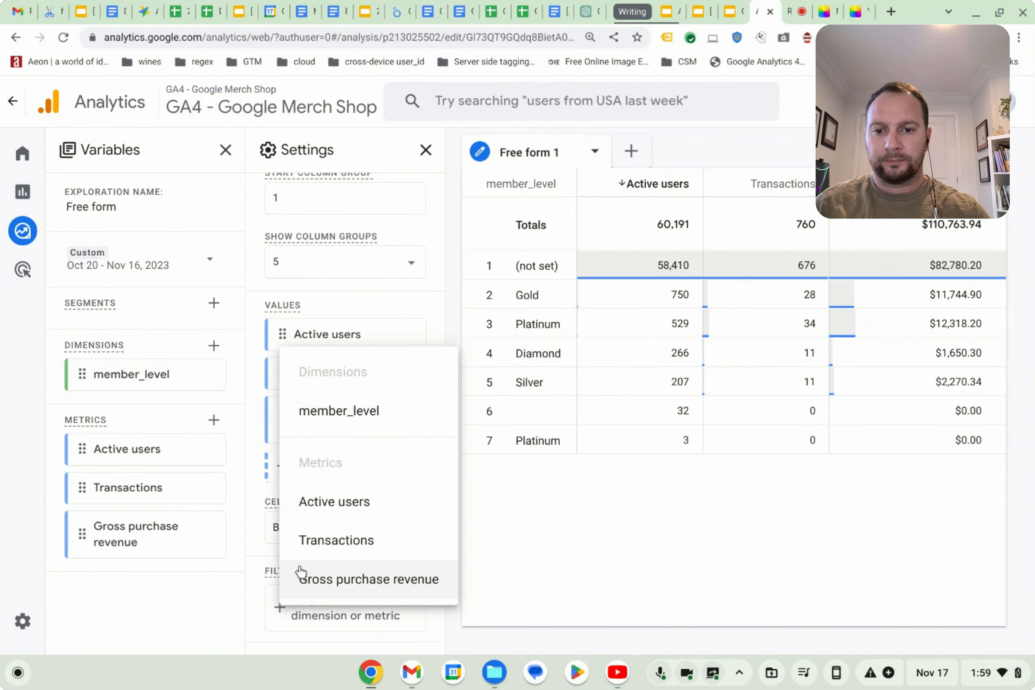
click(339, 410)
scroll(329, 562, down, 4)
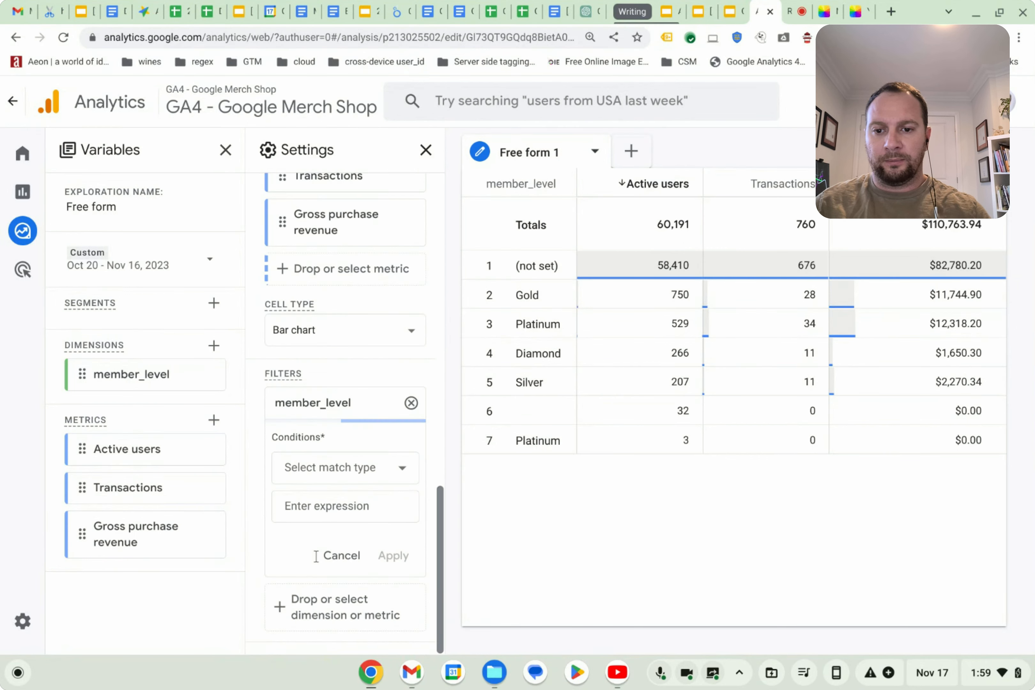
click(361, 469)
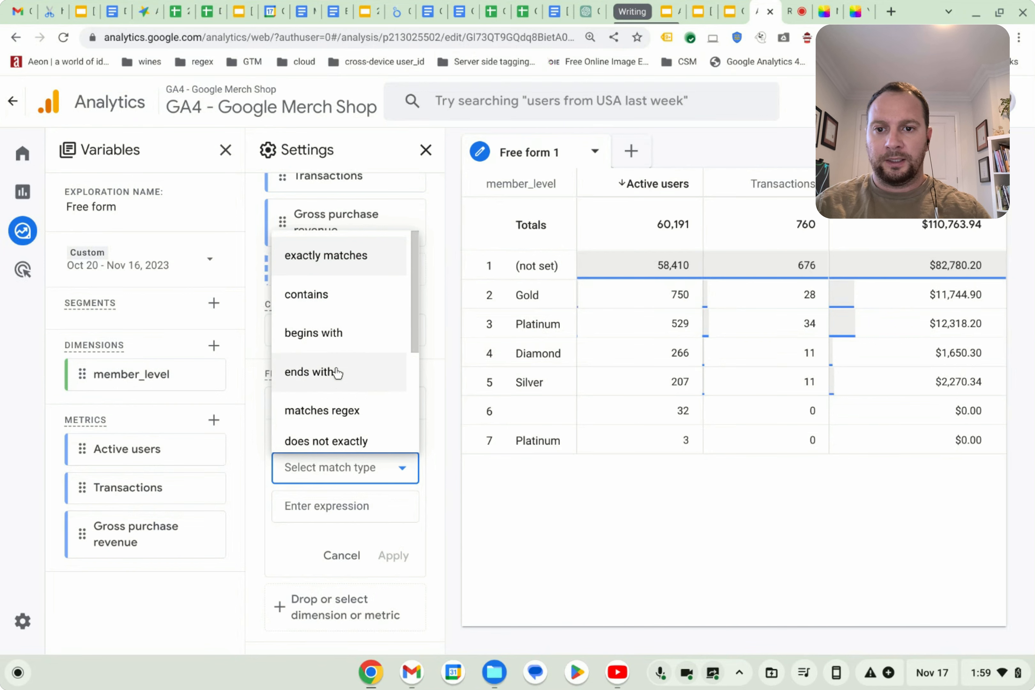
scroll(359, 427, down, 1)
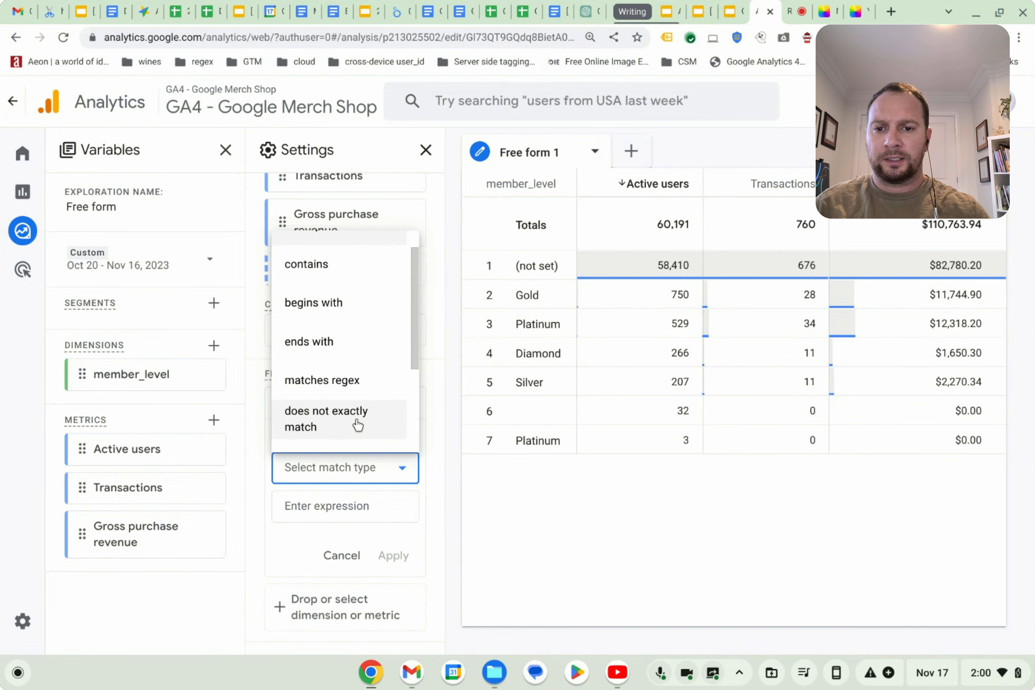
scroll(333, 430, down, 2)
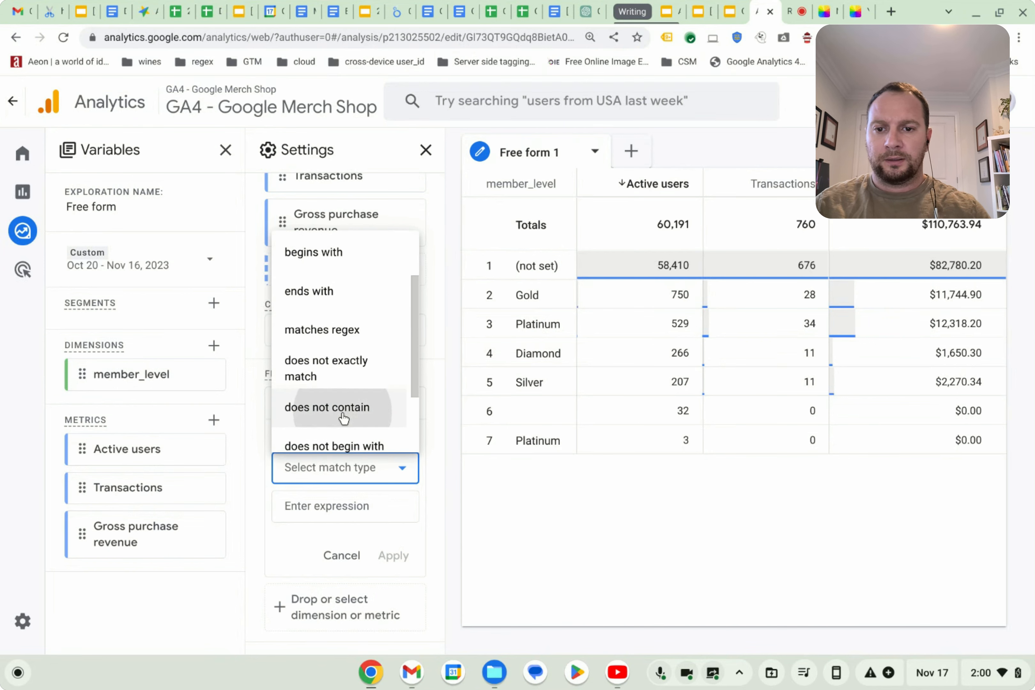
click(341, 418)
click(332, 507)
click(328, 308)
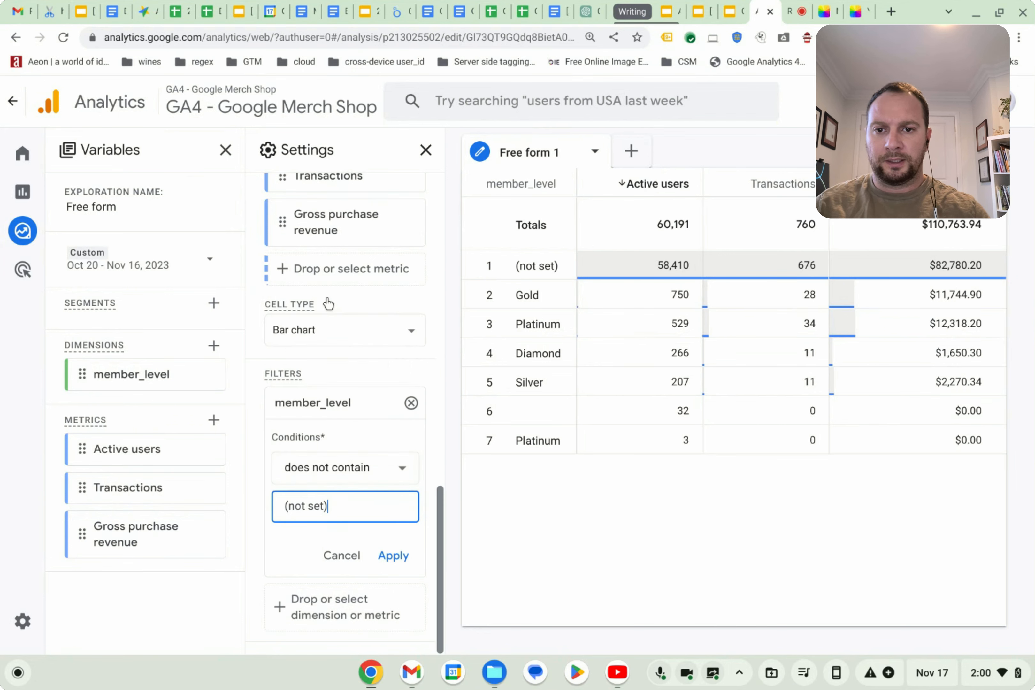
click(394, 555)
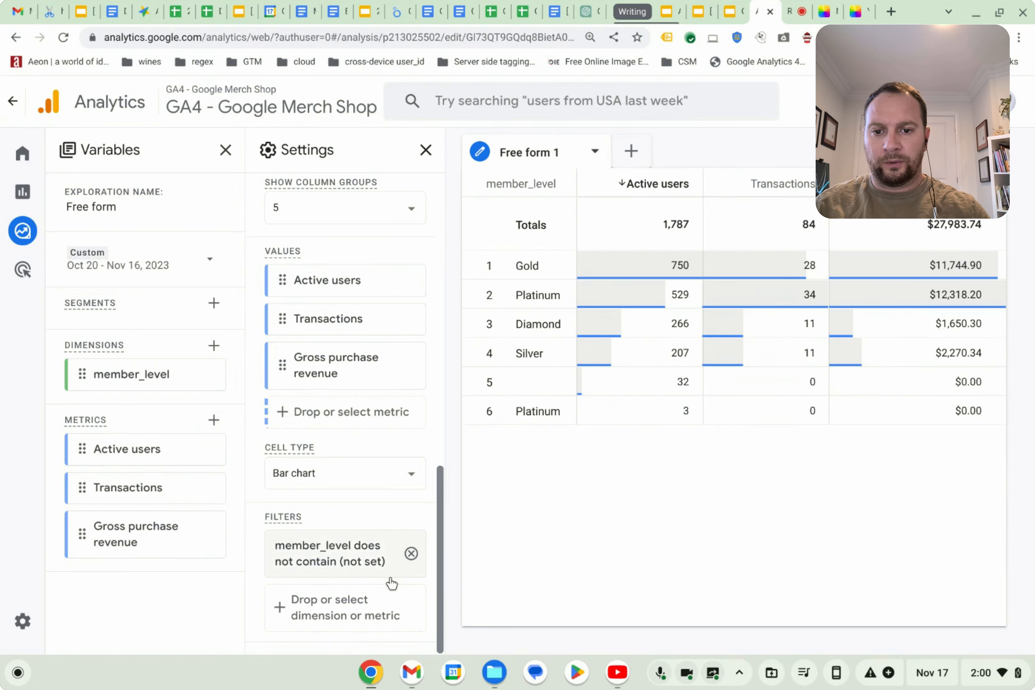
Add a second filter where member_level does not contain Platinum.
click(356, 600)
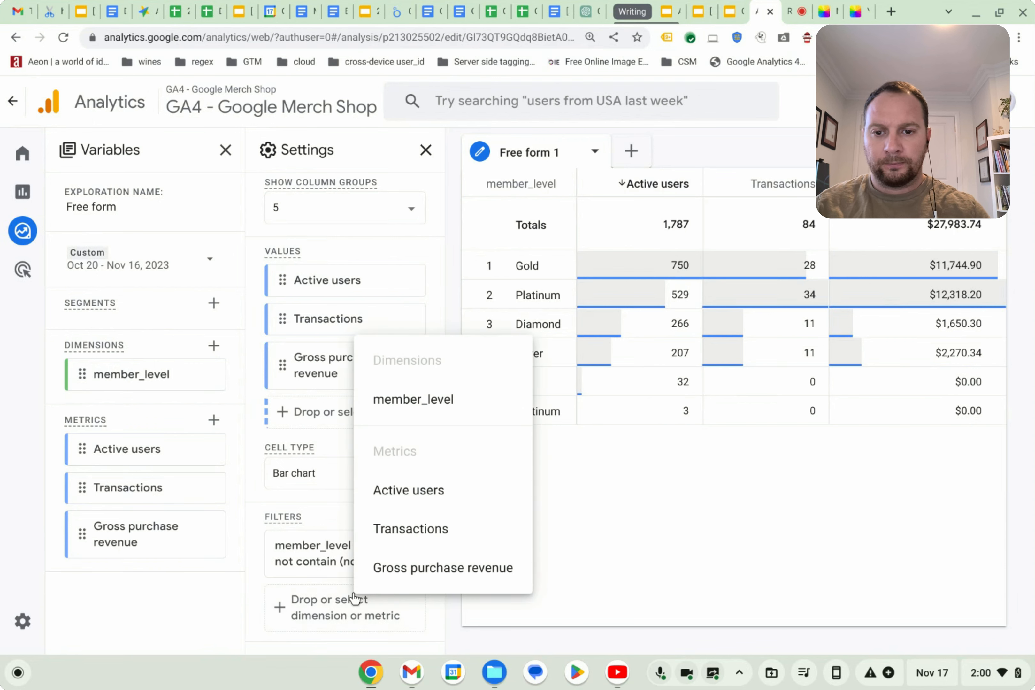
click(425, 401)
scroll(309, 566, down, 4)
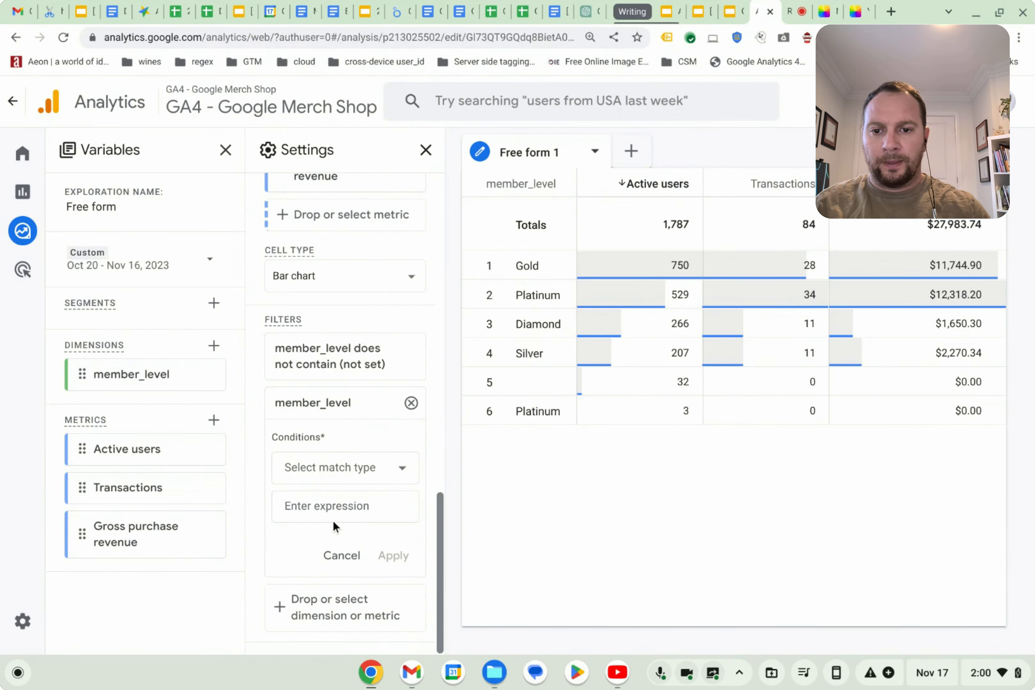
click(343, 469)
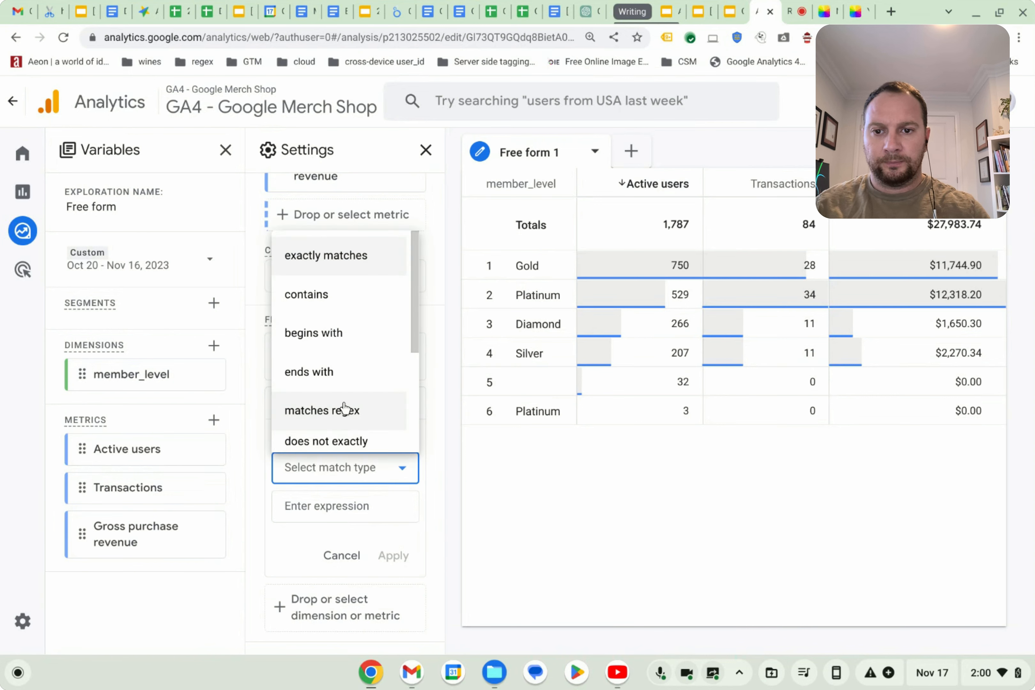
scroll(321, 407, down, 3)
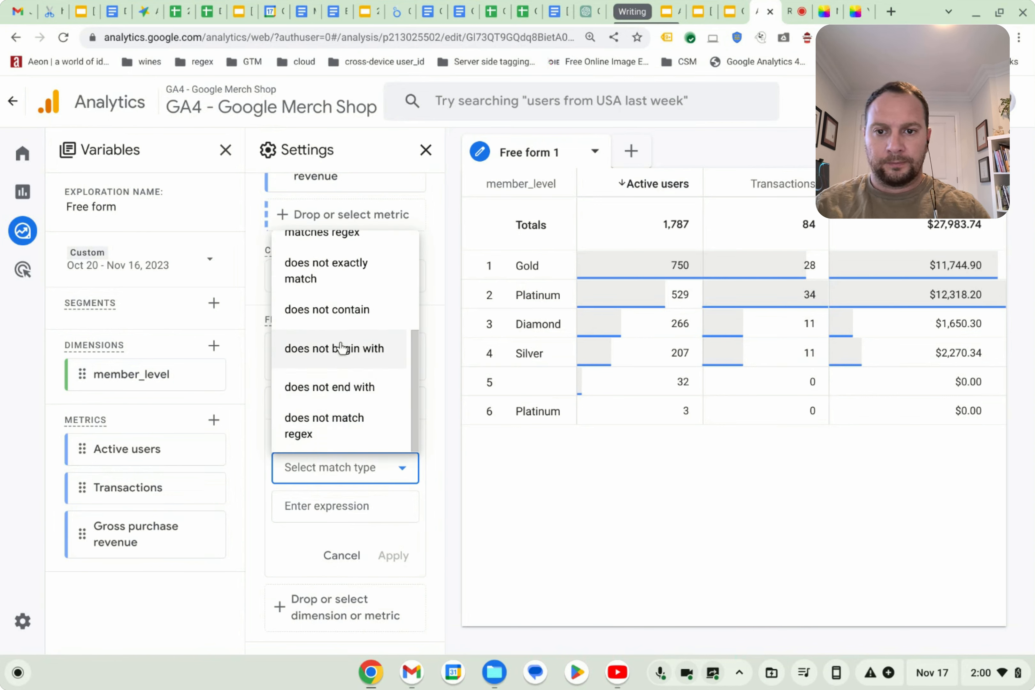
click(344, 309)
click(331, 507)
scroll(319, 432, down, 1)
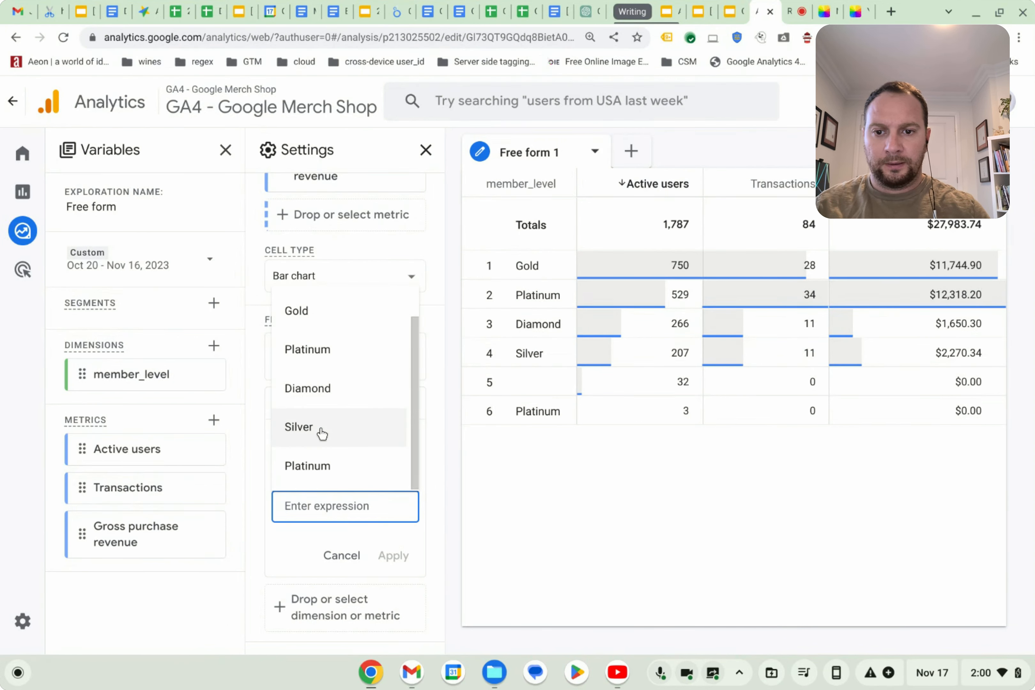
scroll(325, 425, up, 1)
scroll(327, 414, down, 1)
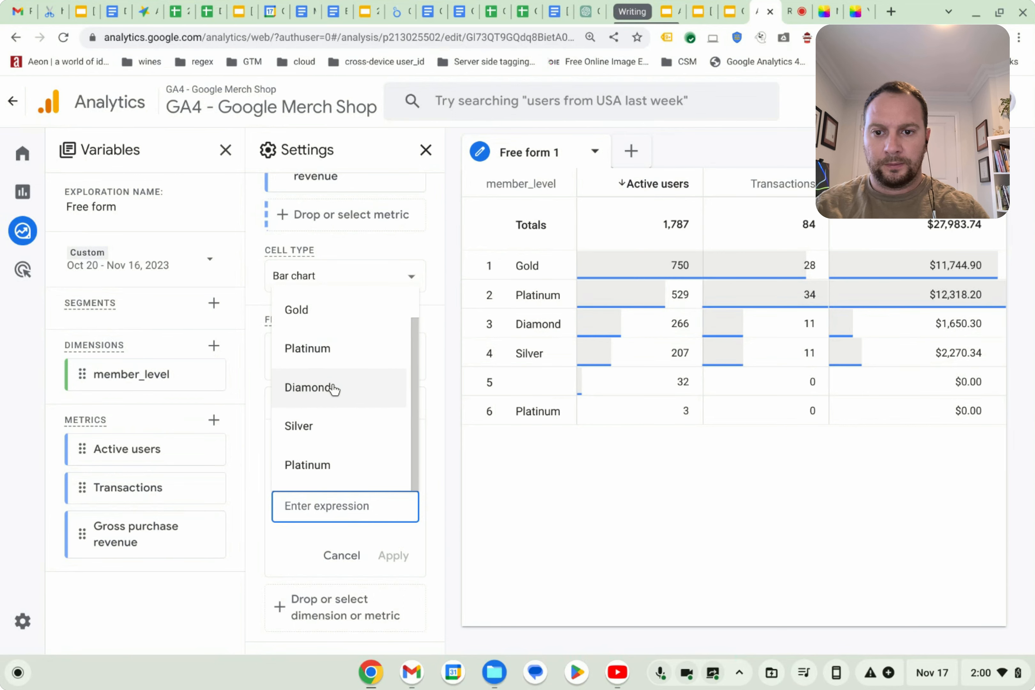
click(354, 464)
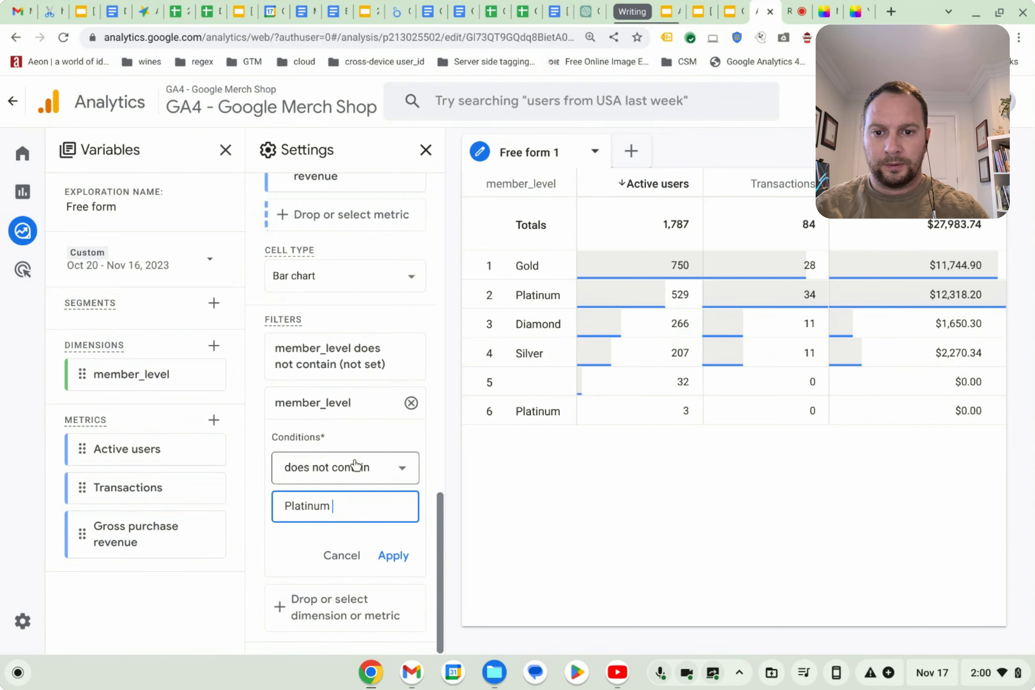
click(397, 556)
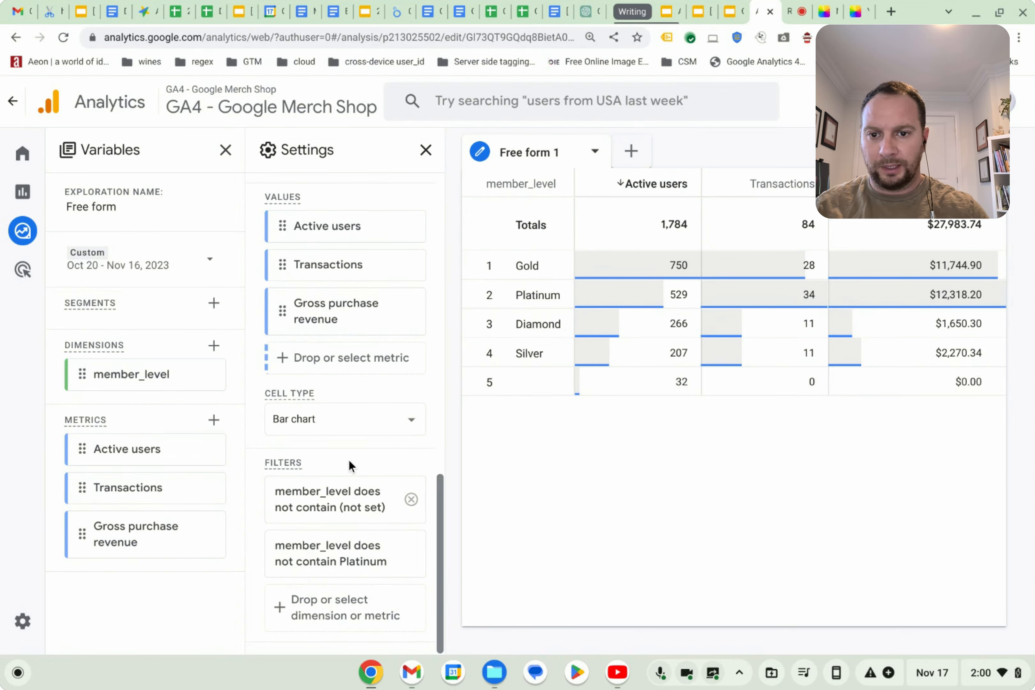
Try adding a third member_level filter using does not match regex, then remove it.
click(278, 606)
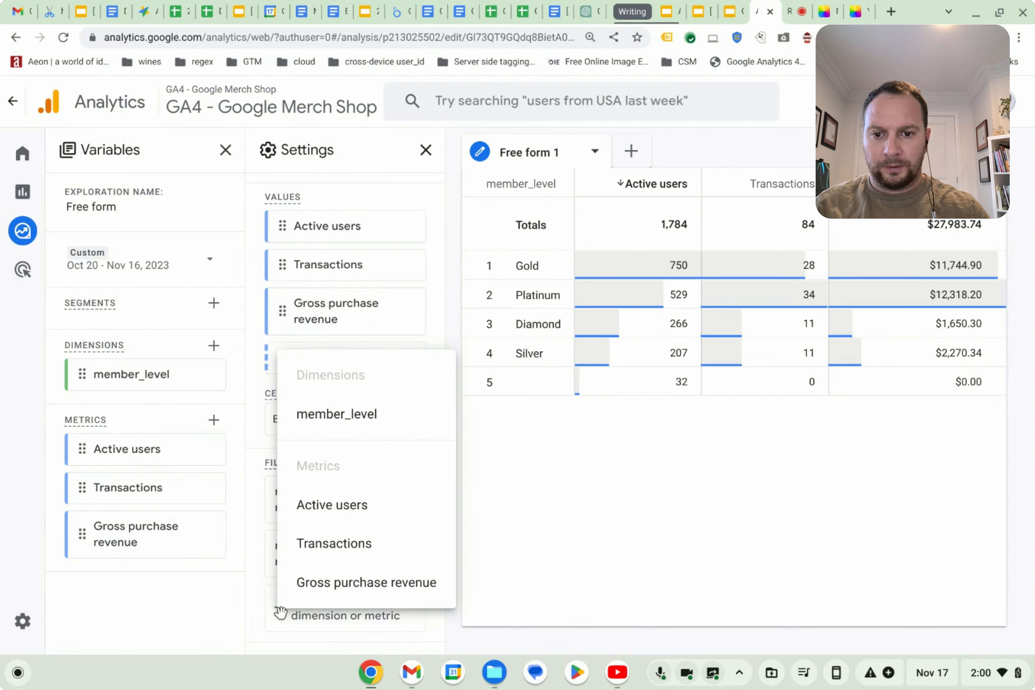
click(338, 412)
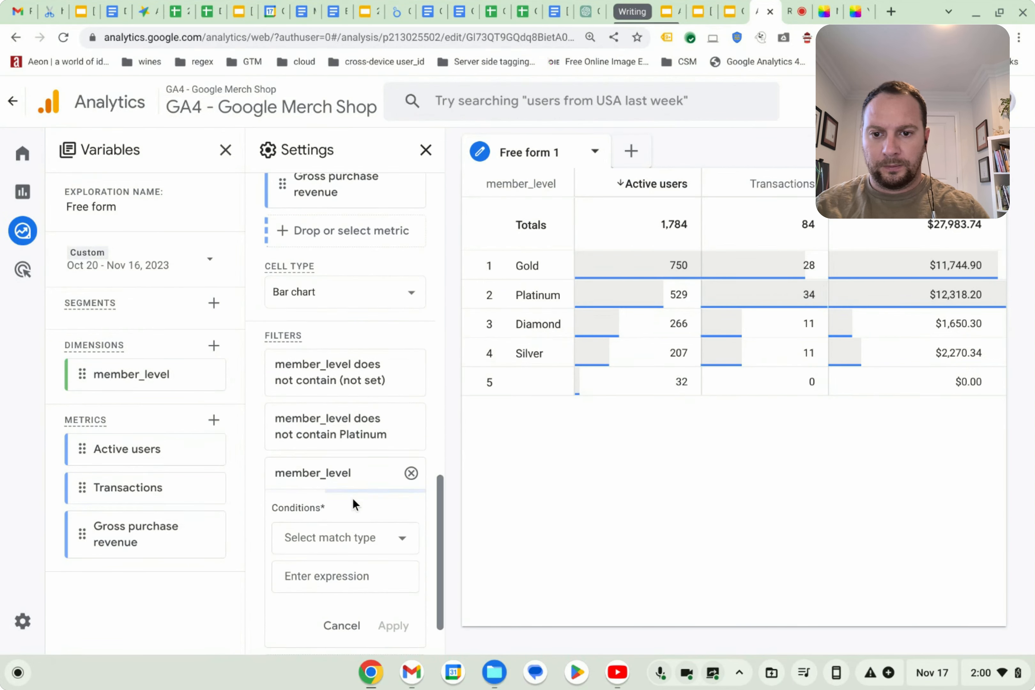
scroll(345, 509, down, 2)
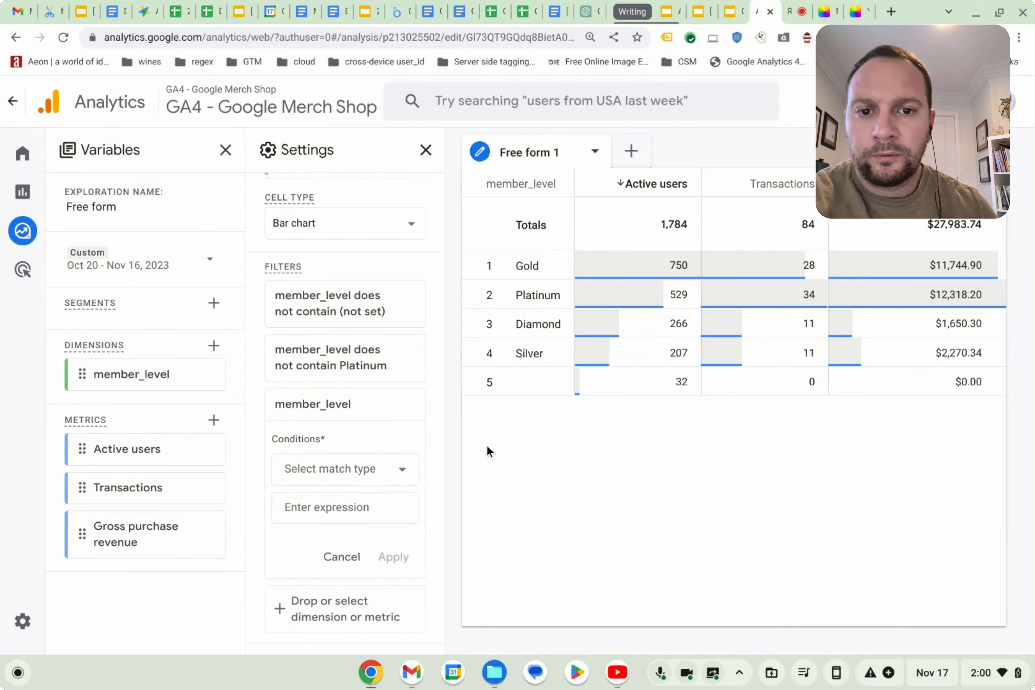
click(377, 468)
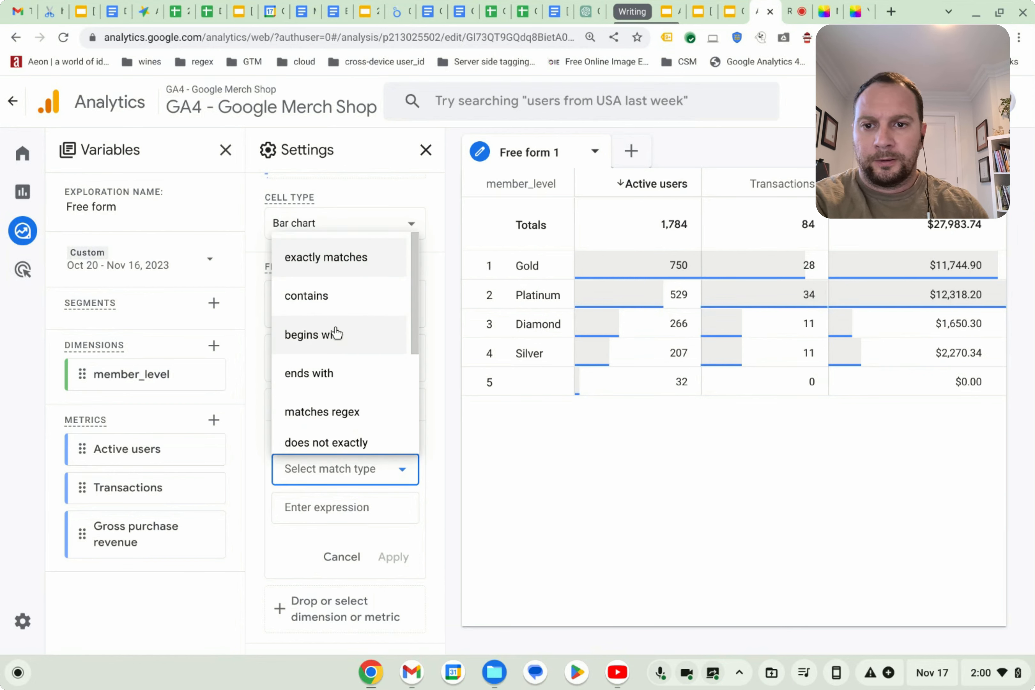
scroll(335, 333, down, 2)
click(314, 549)
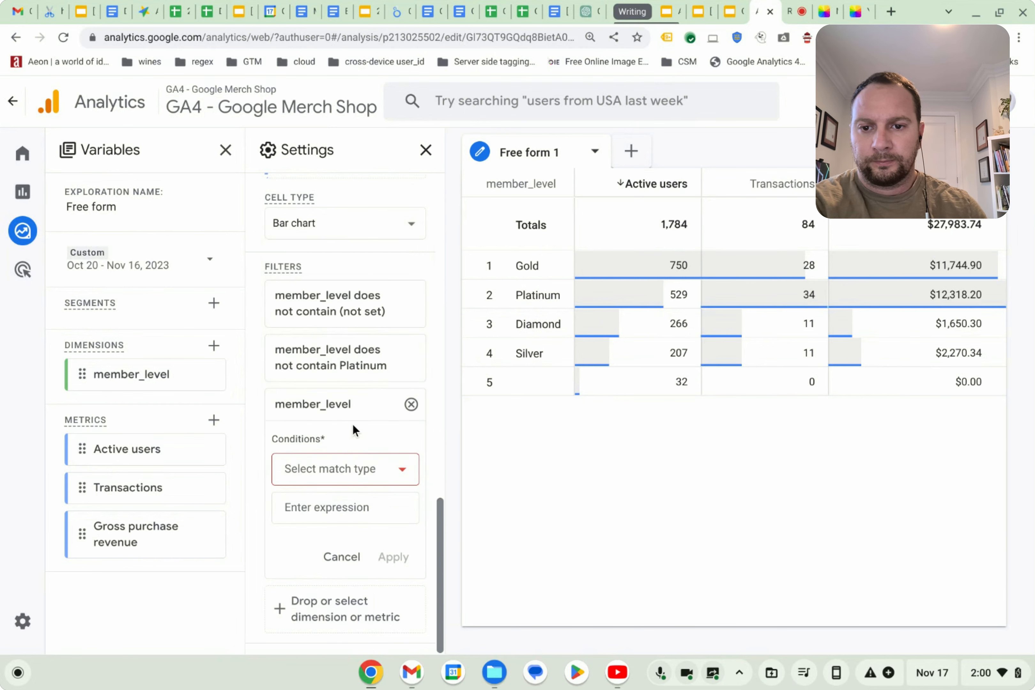
click(360, 483)
scroll(336, 387, down, 5)
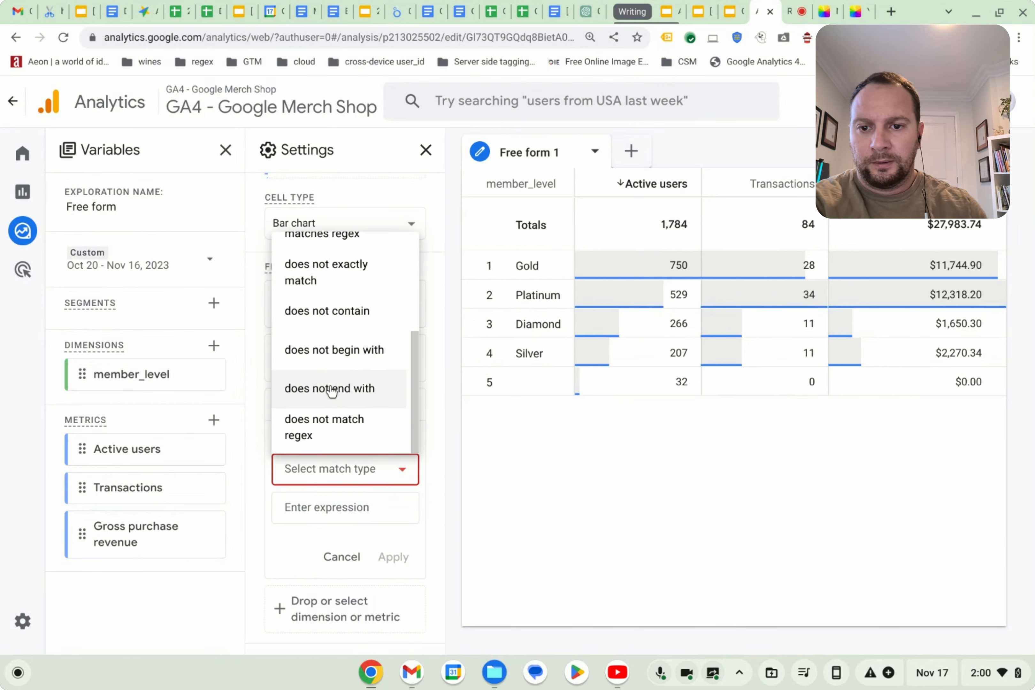
click(338, 431)
click(326, 495)
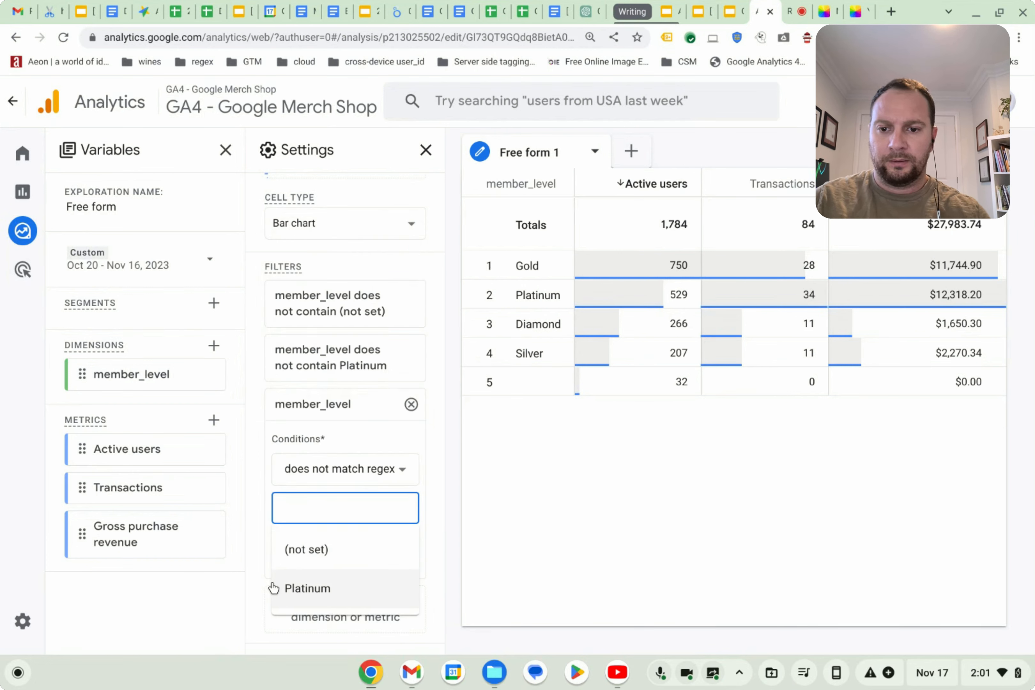
click(245, 598)
click(393, 557)
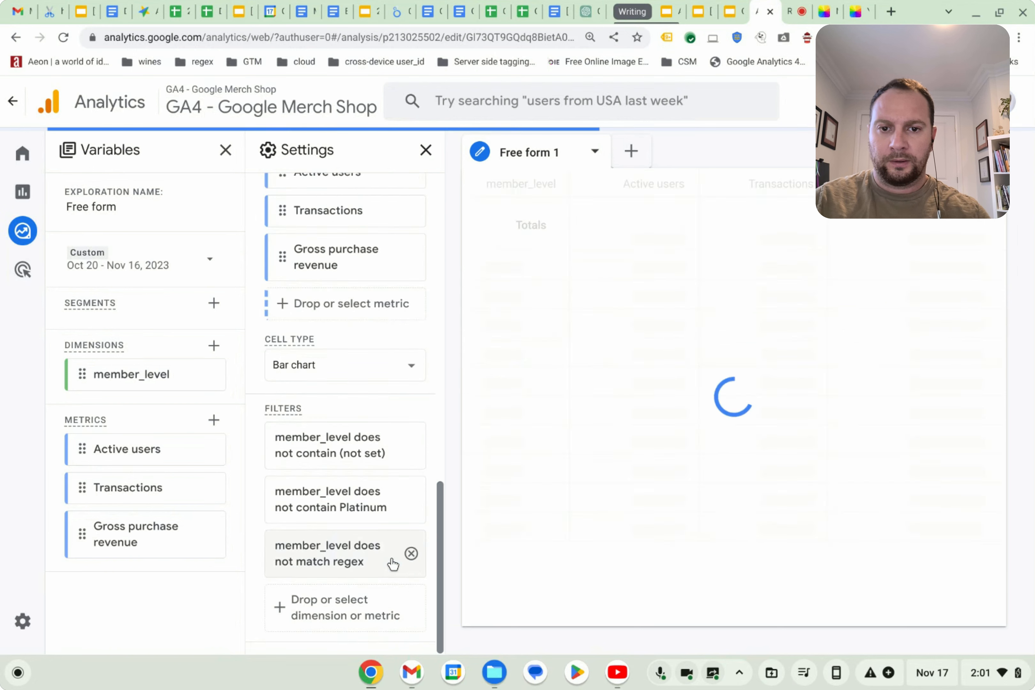
click(418, 560)
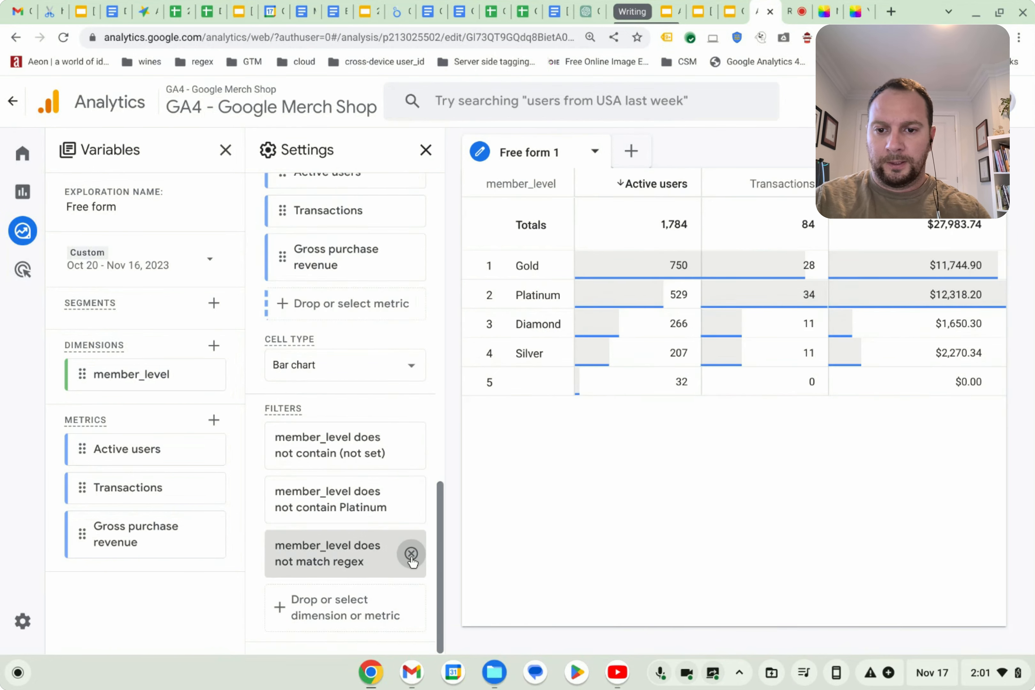
click(287, 604)
click(342, 414)
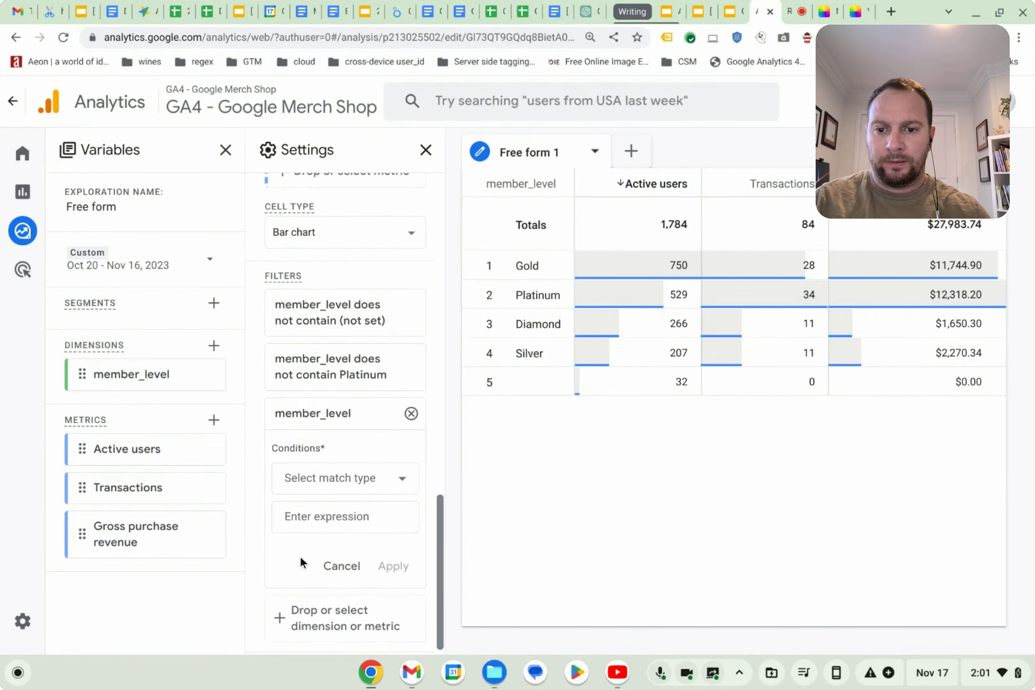
click(386, 475)
scroll(337, 376, down, 3)
scroll(335, 388, up, 3)
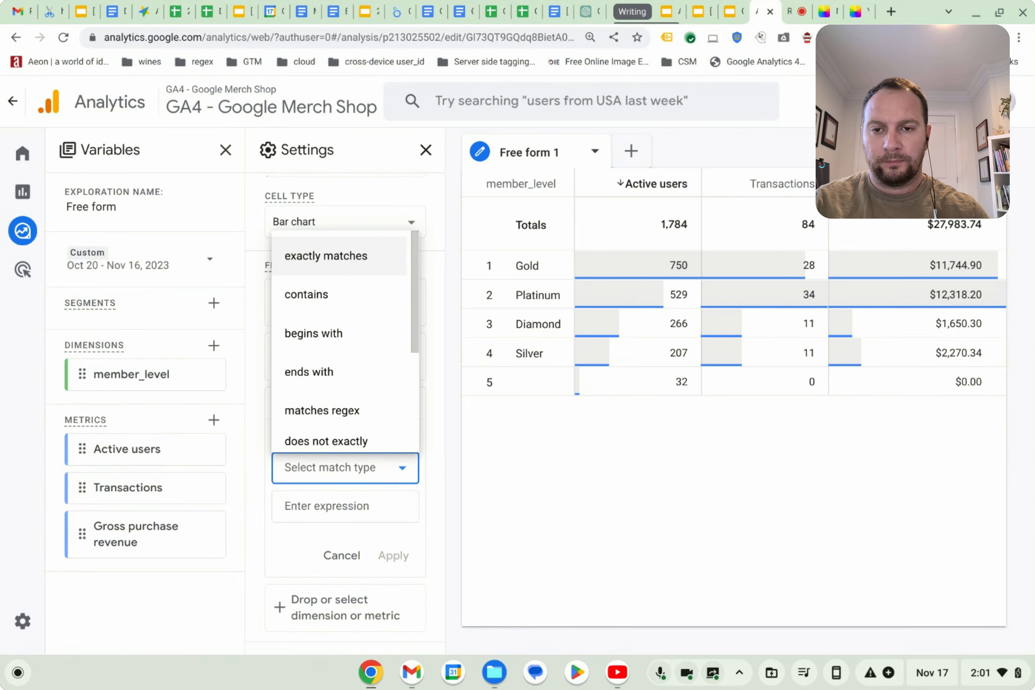
scroll(339, 347, down, 2)
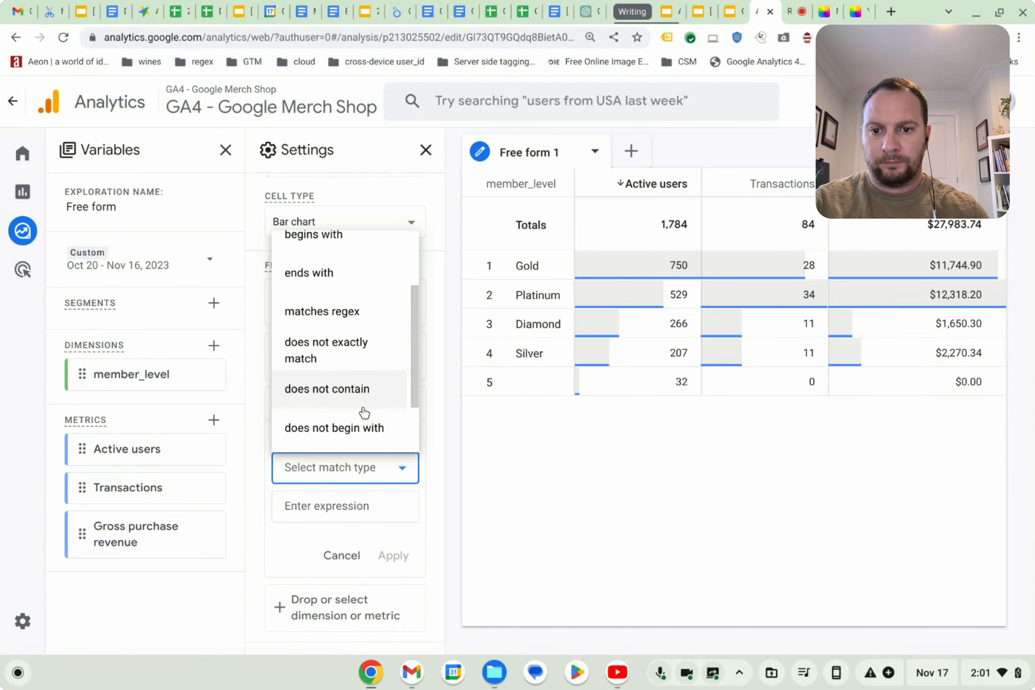
scroll(362, 408, down, 1)
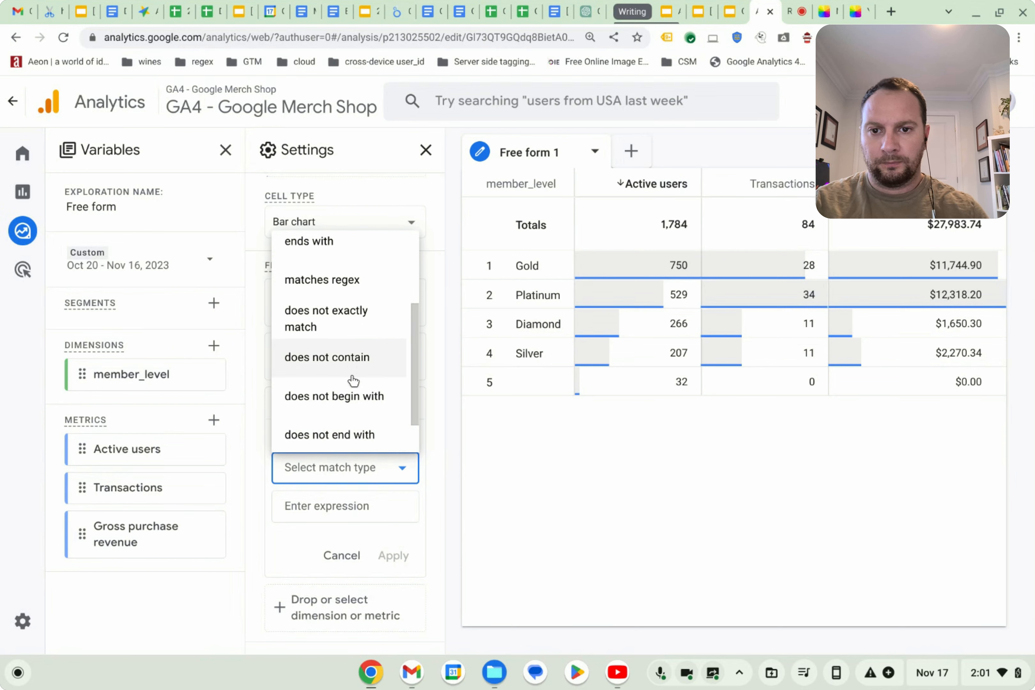
click(356, 396)
click(345, 507)
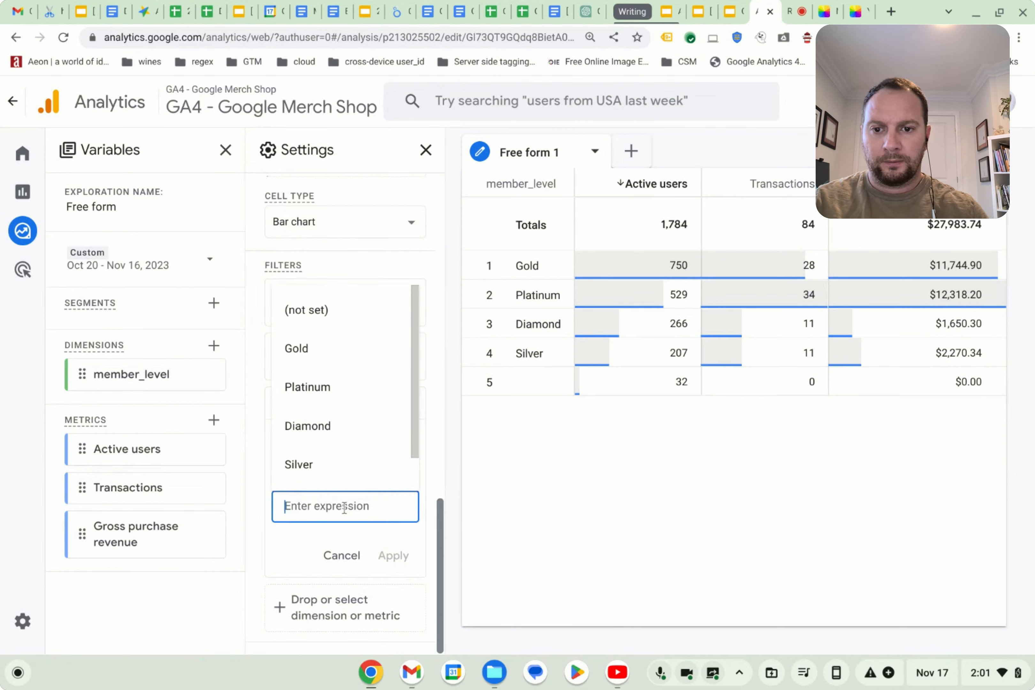
scroll(335, 439, down, 1)
scroll(330, 429, up, 1)
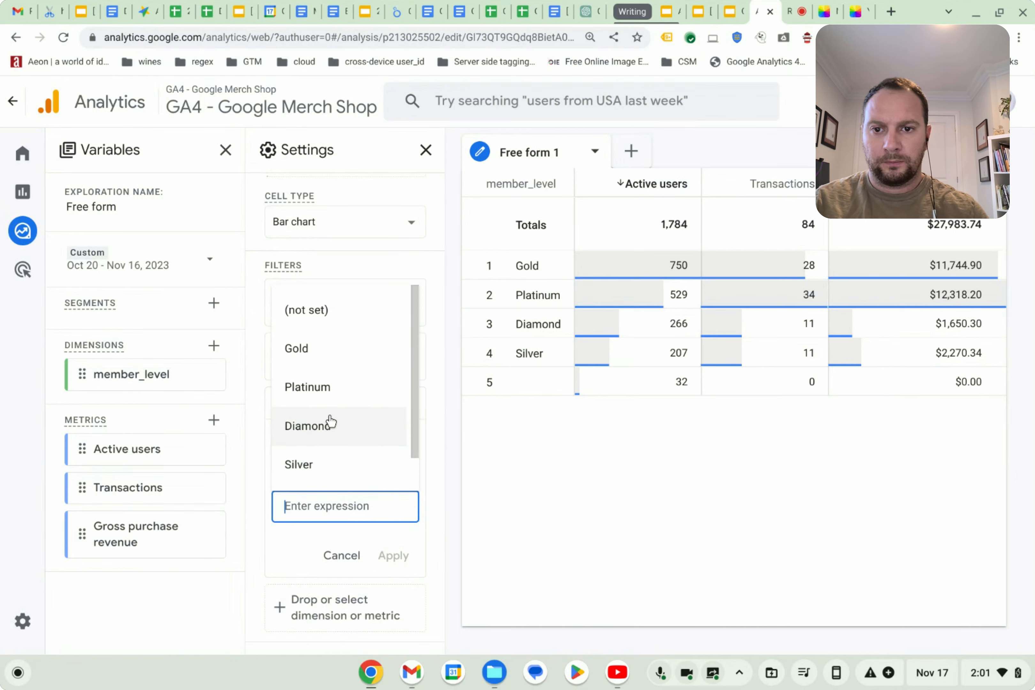
click(294, 556)
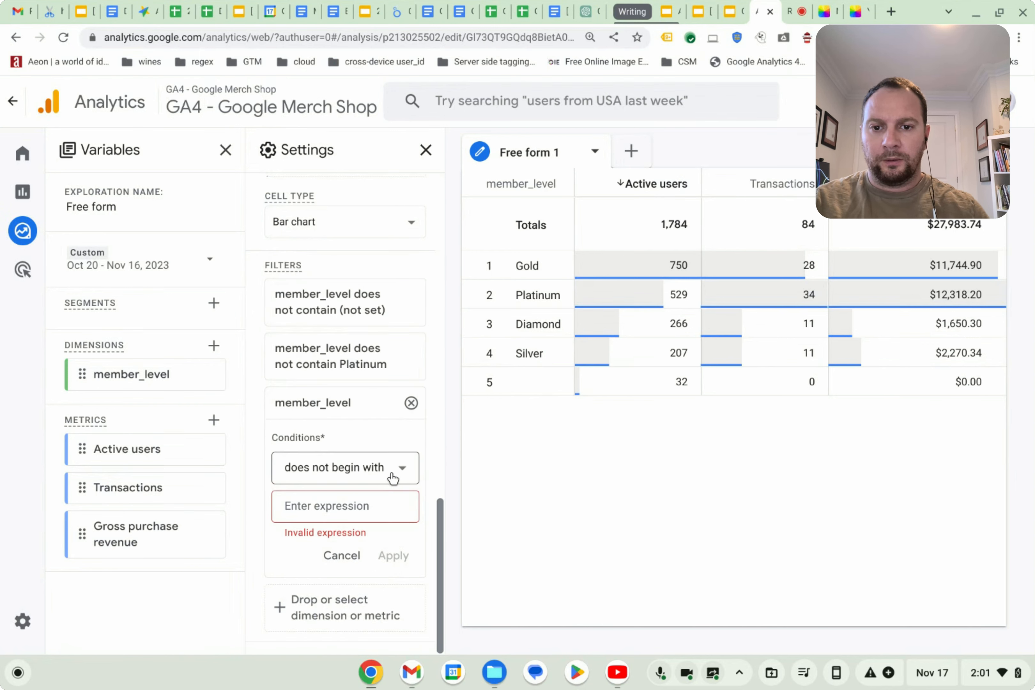
click(412, 402)
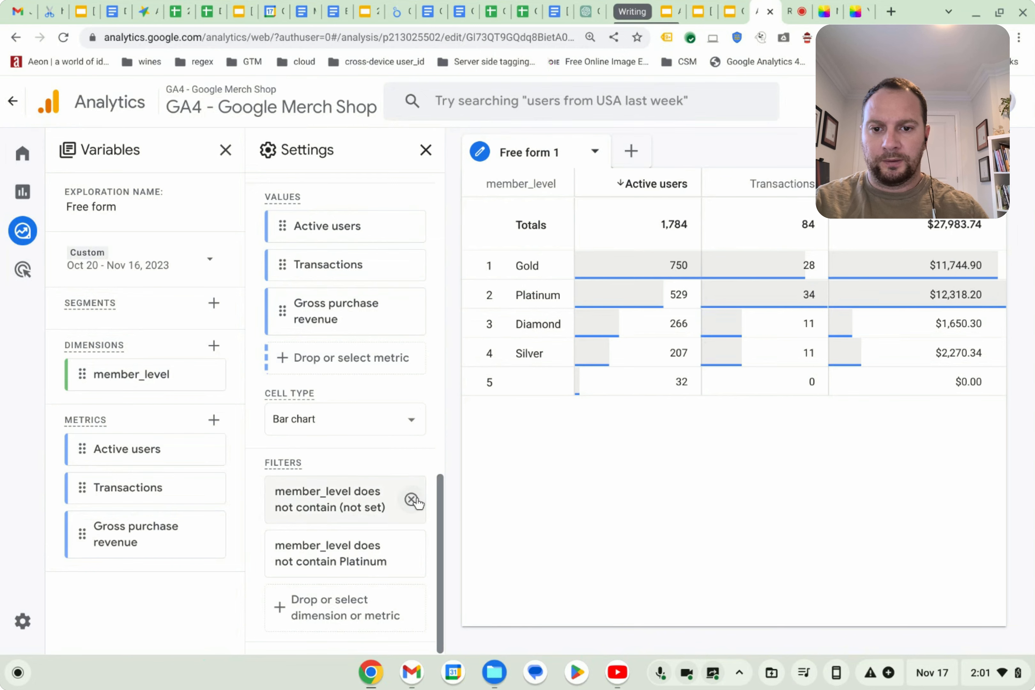
Replace the (not set) and Platinum filters with a single filter where member_level exactly matches Silver.
click(413, 500)
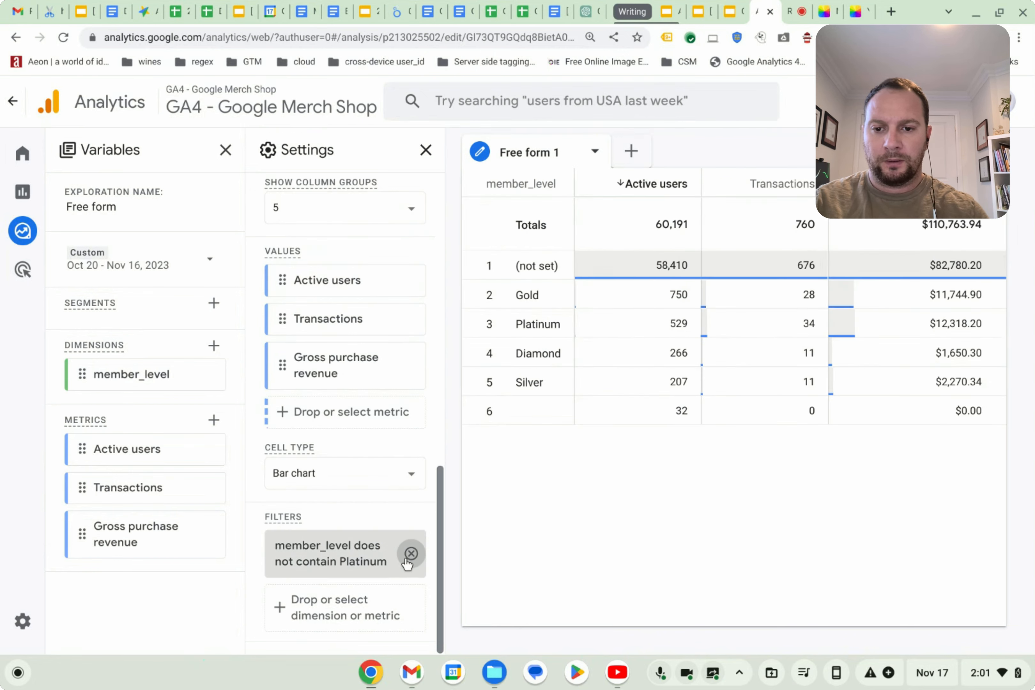
click(411, 557)
click(285, 613)
click(315, 423)
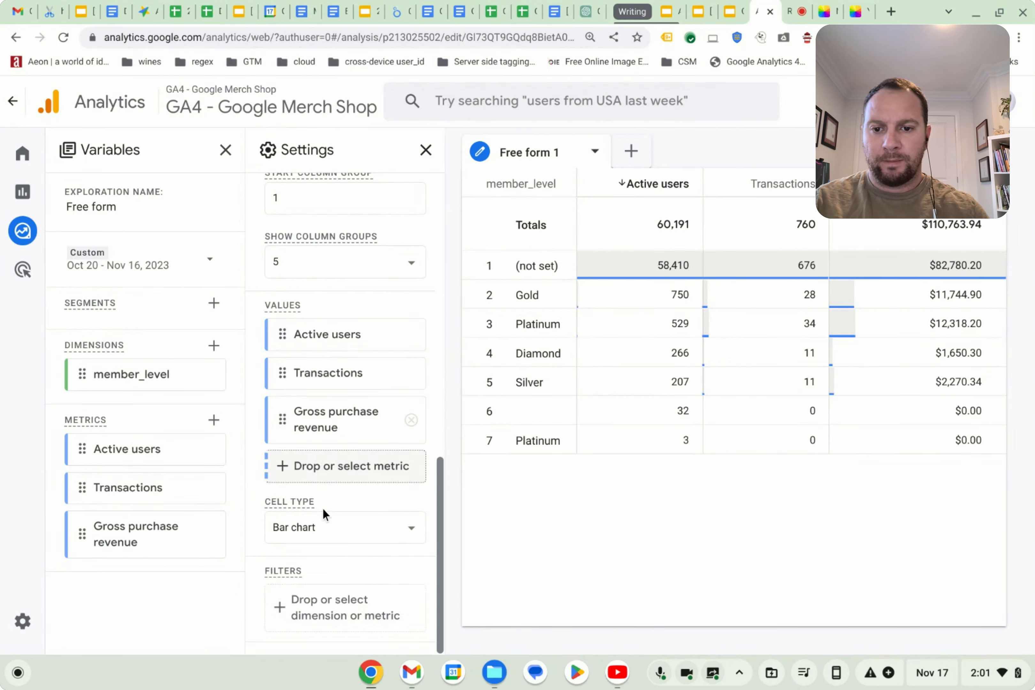
click(339, 485)
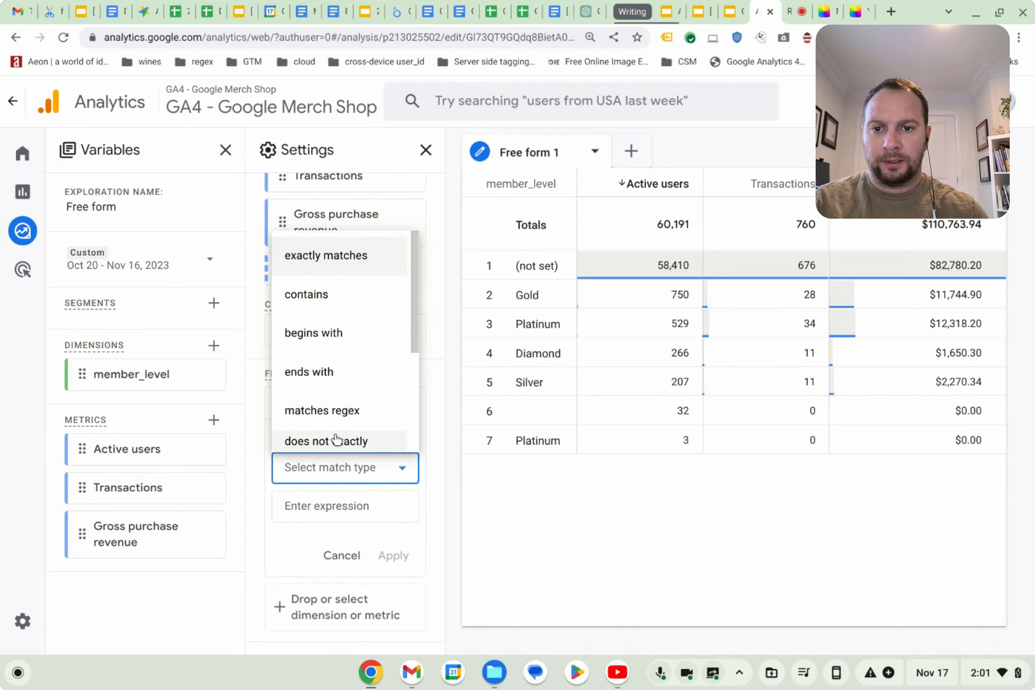
click(347, 264)
click(342, 503)
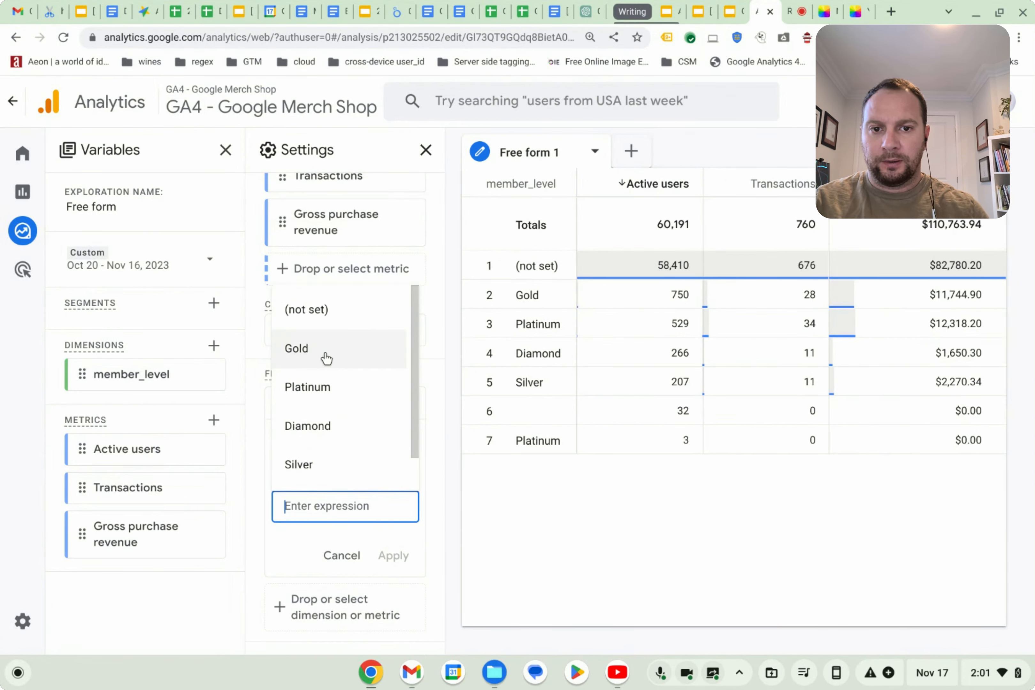
click(324, 464)
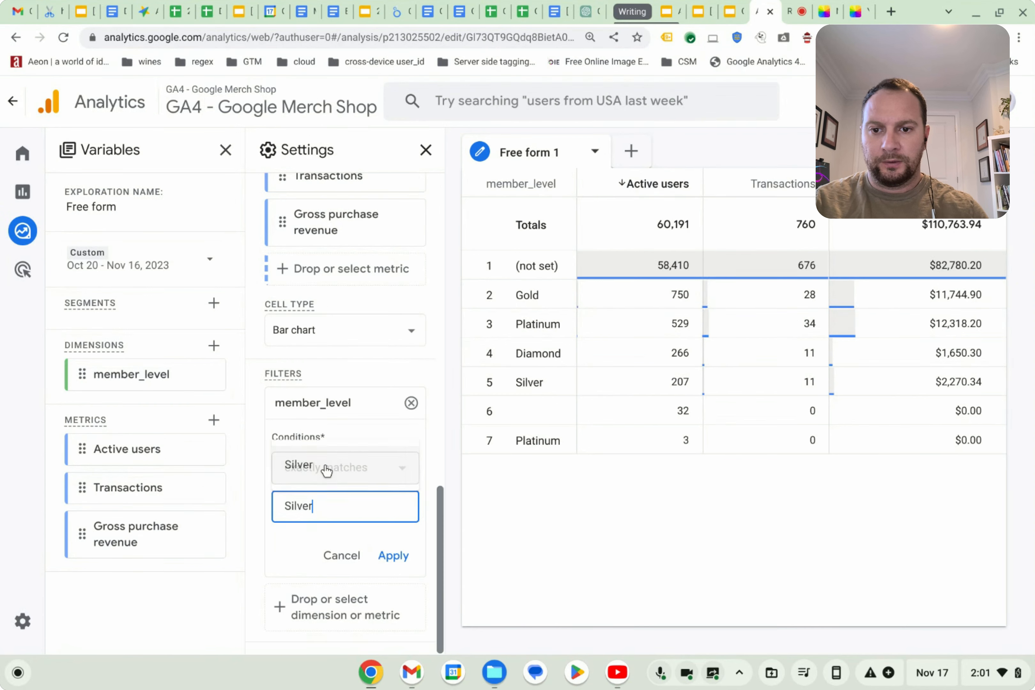
click(401, 556)
Add a filter where member_level exactly matches Gold, then remove it.
click(307, 606)
click(338, 407)
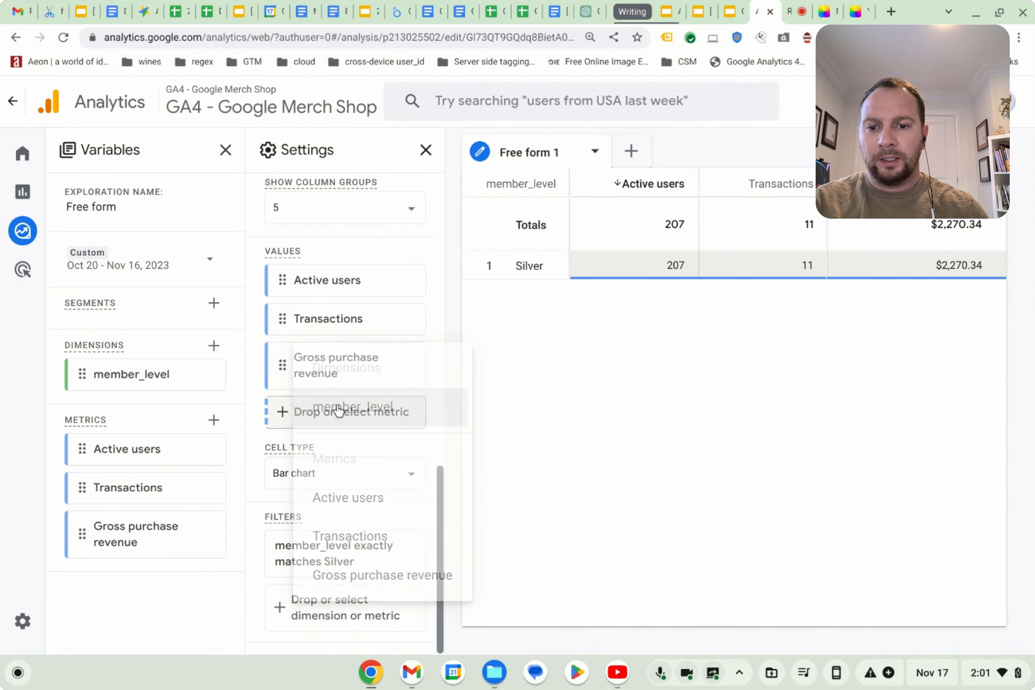
click(351, 508)
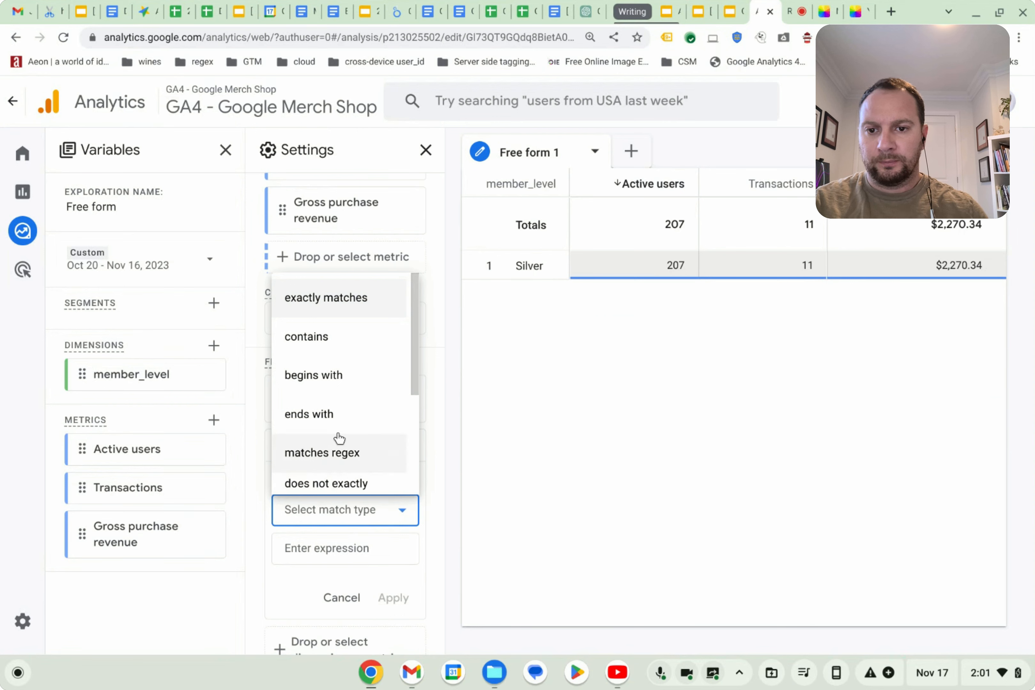
scroll(335, 385, down, 2)
scroll(347, 461, down, 1)
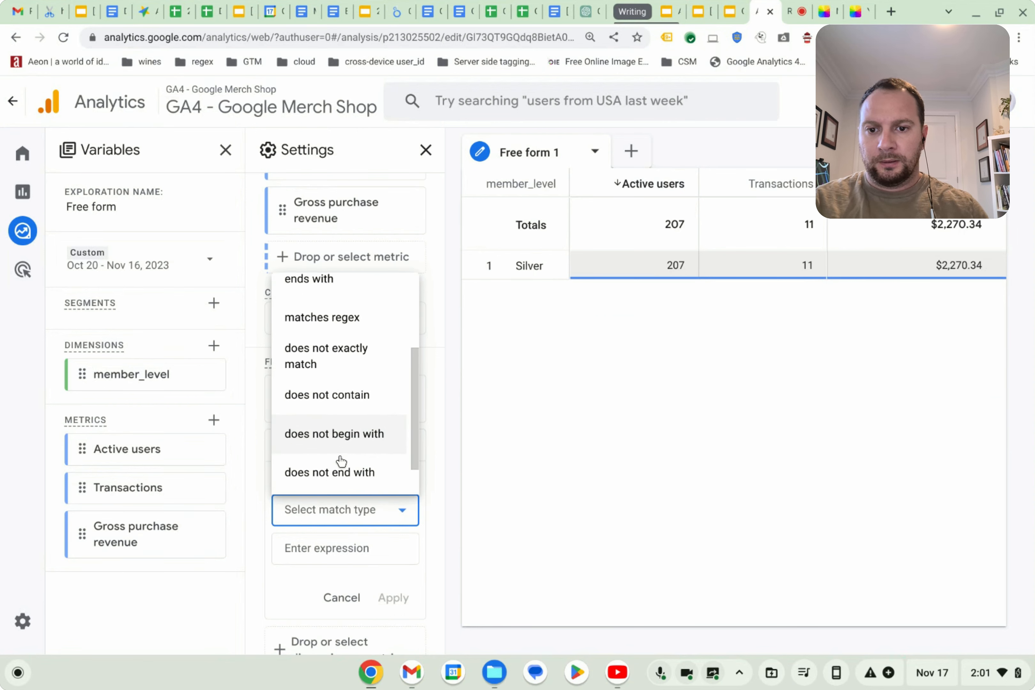
scroll(341, 454, down, 1)
scroll(336, 397, up, 4)
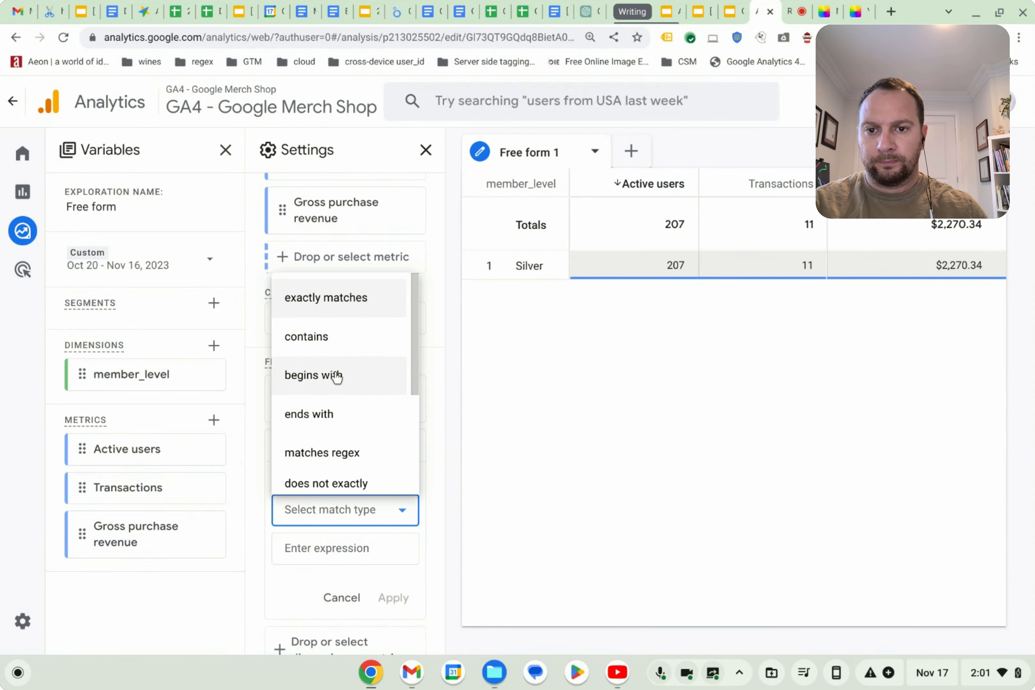
click(341, 300)
click(327, 547)
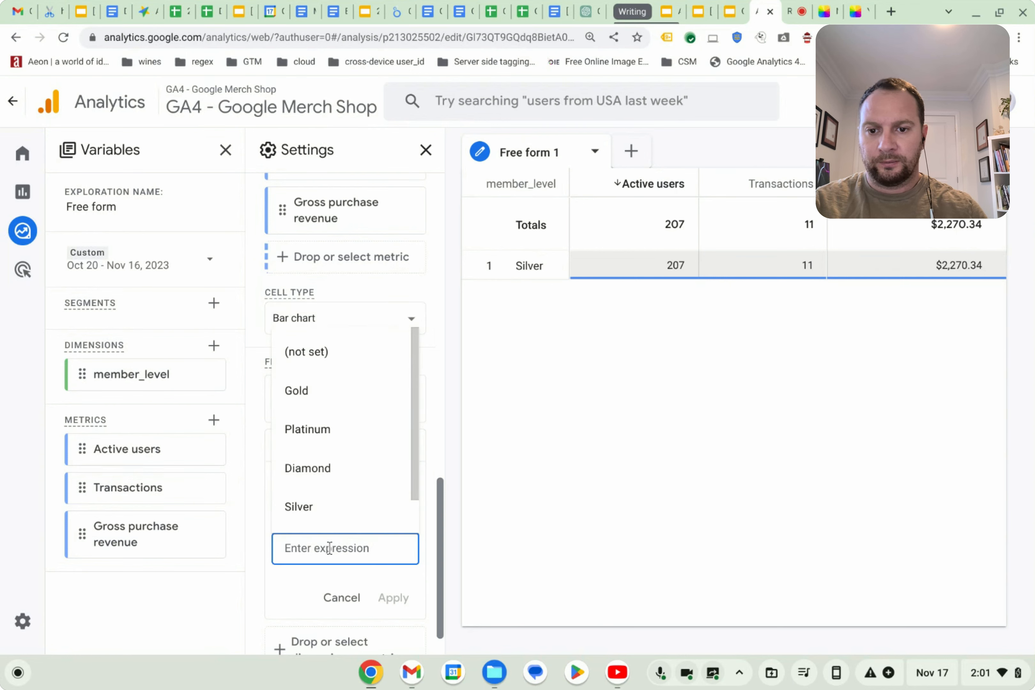
click(324, 400)
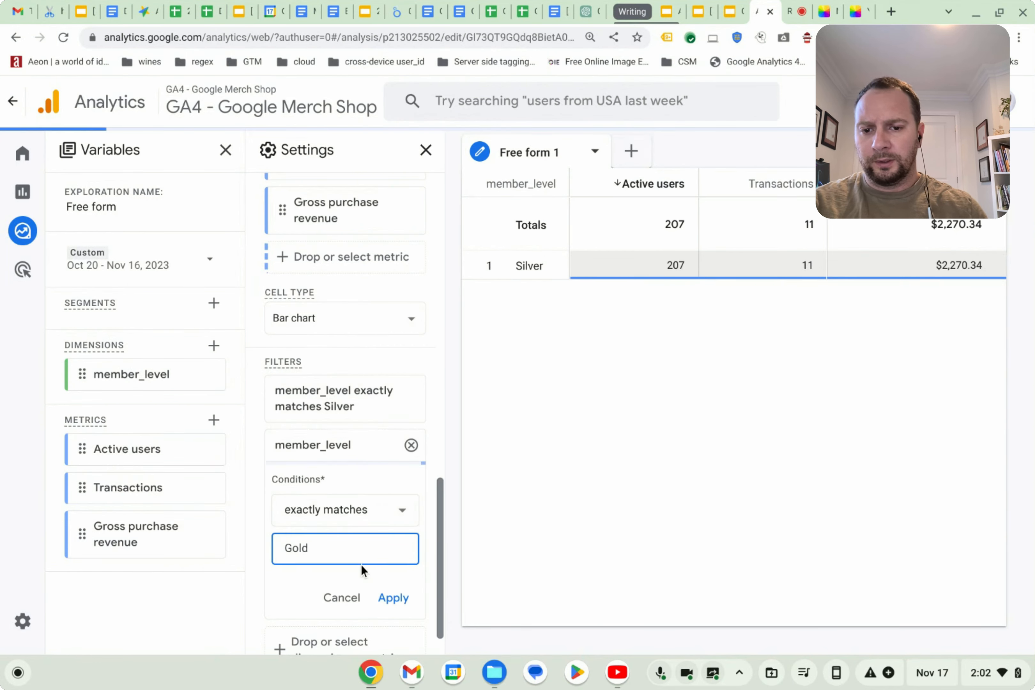
click(393, 598)
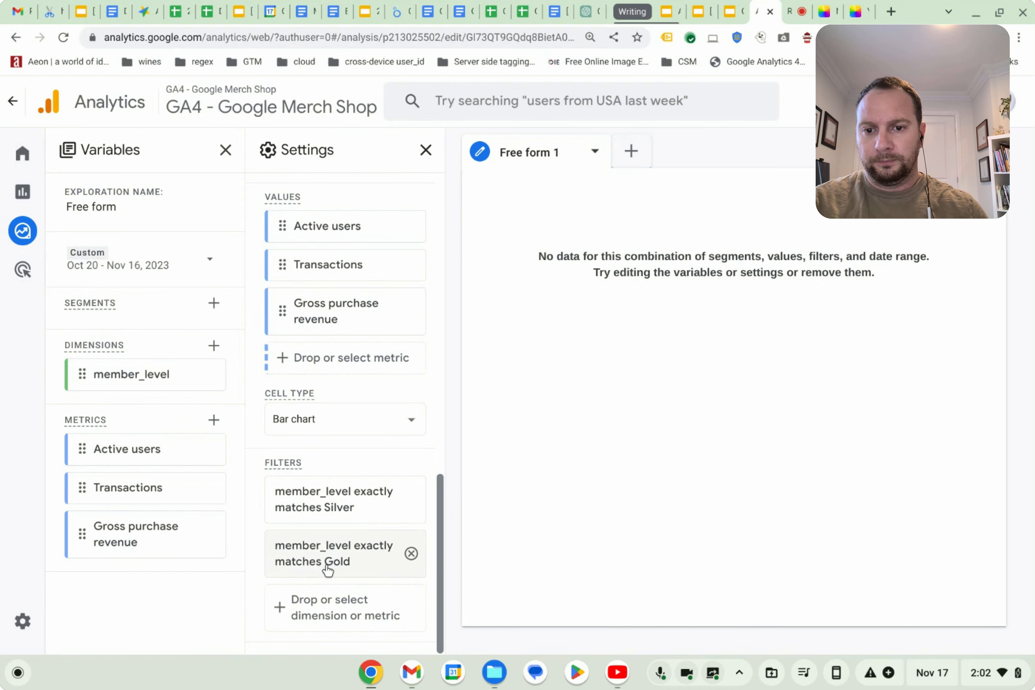
click(411, 555)
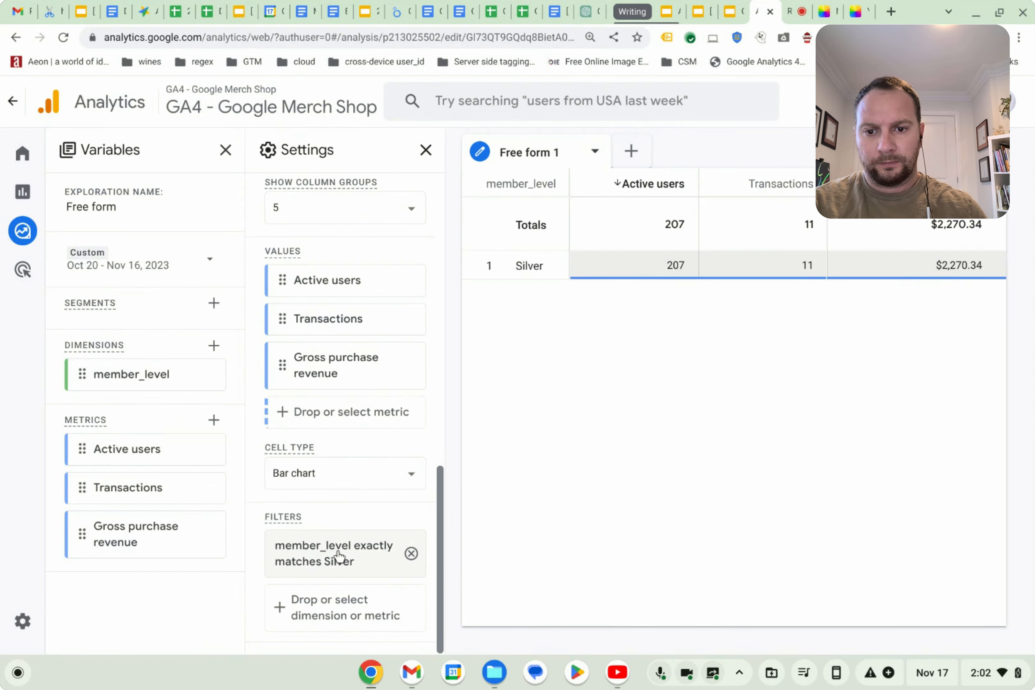
Replace the Silver filter with one where member_level exactly matches Gold, then remove that filter.
click(339, 557)
scroll(354, 589, down, 4)
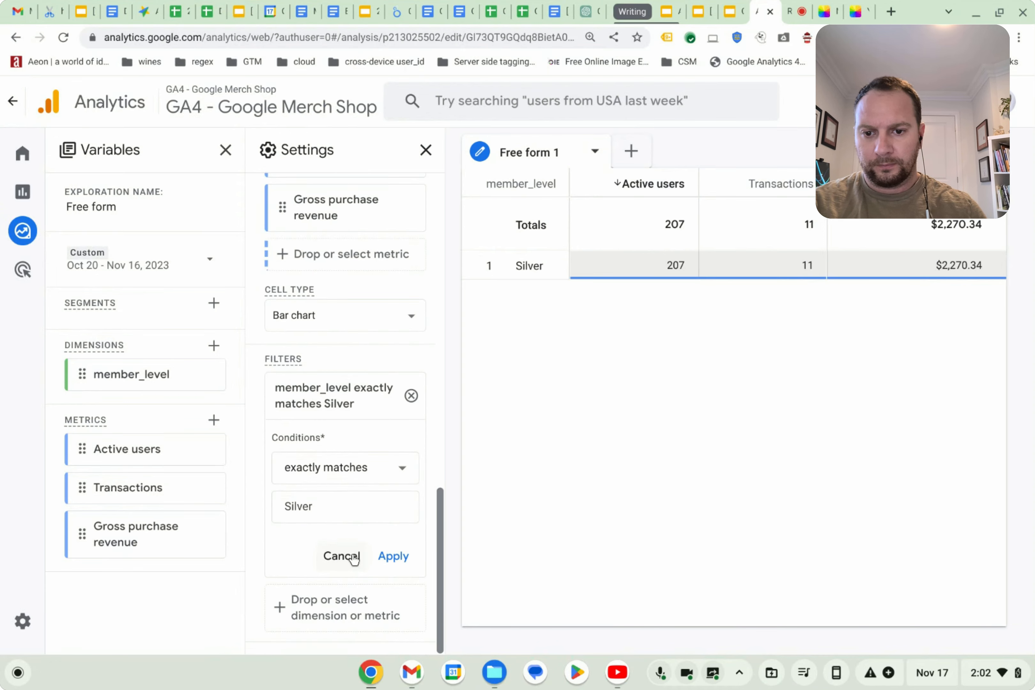
click(312, 607)
click(385, 406)
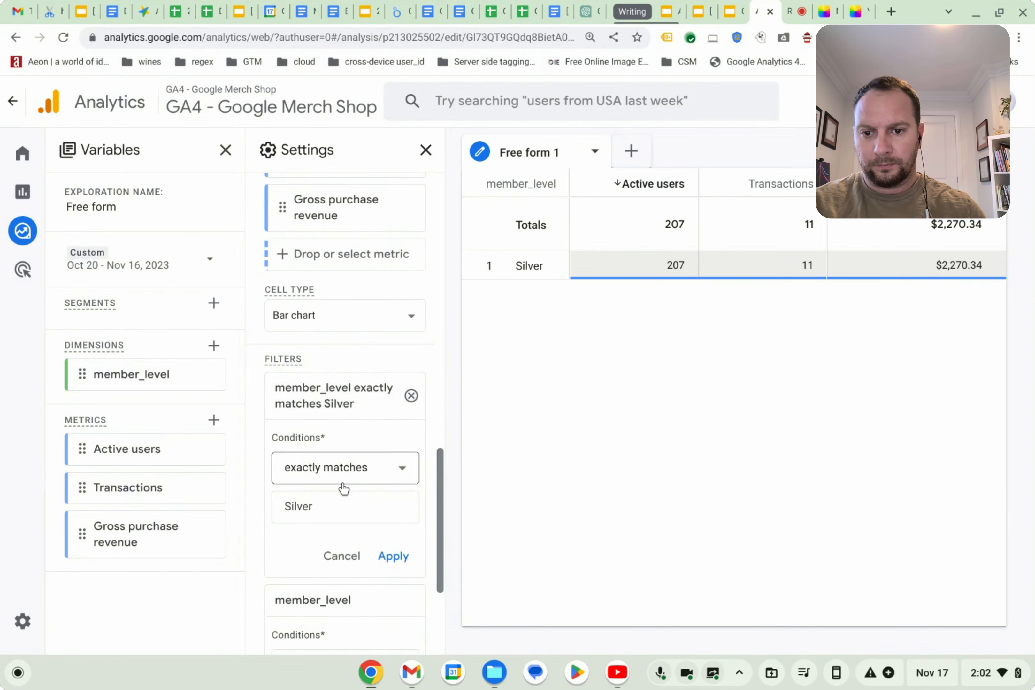
scroll(343, 487, down, 4)
click(339, 467)
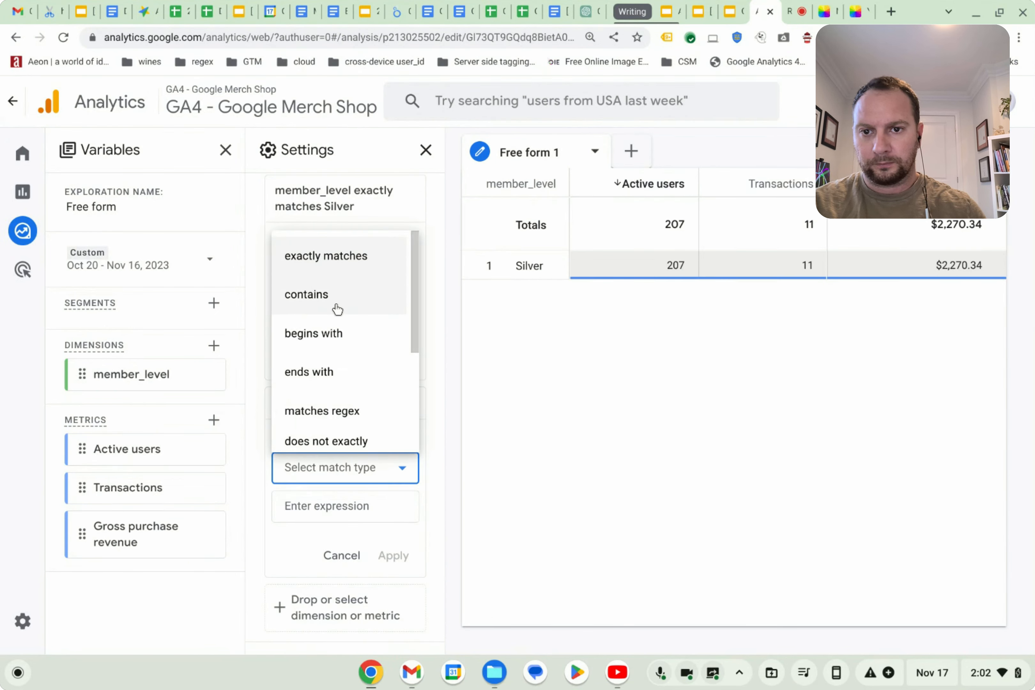
scroll(354, 386, down, 5)
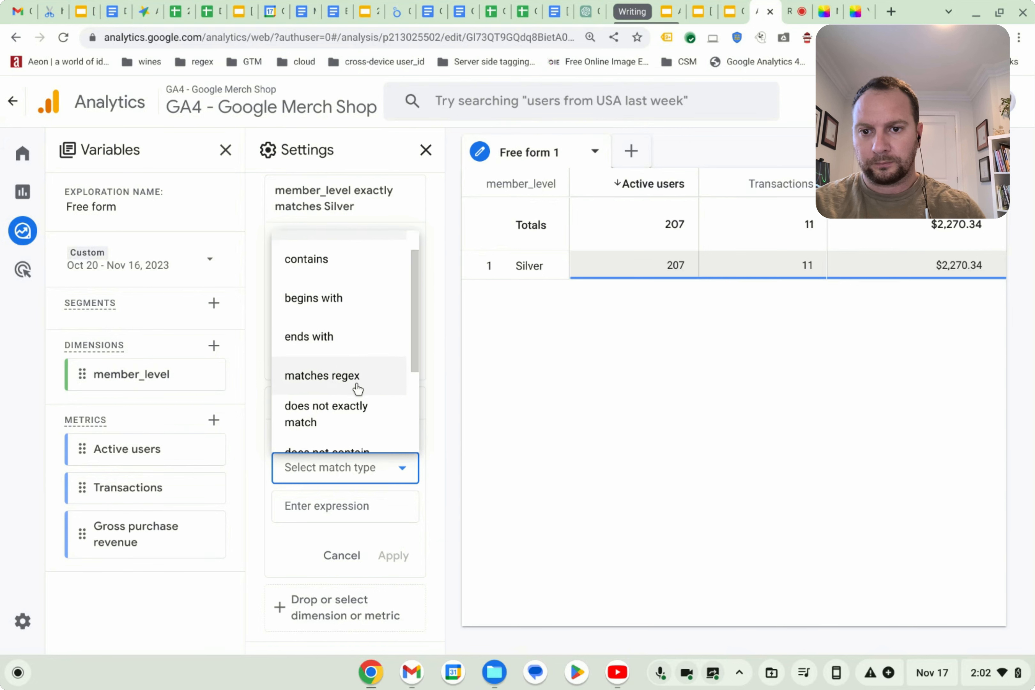
scroll(352, 386, up, 5)
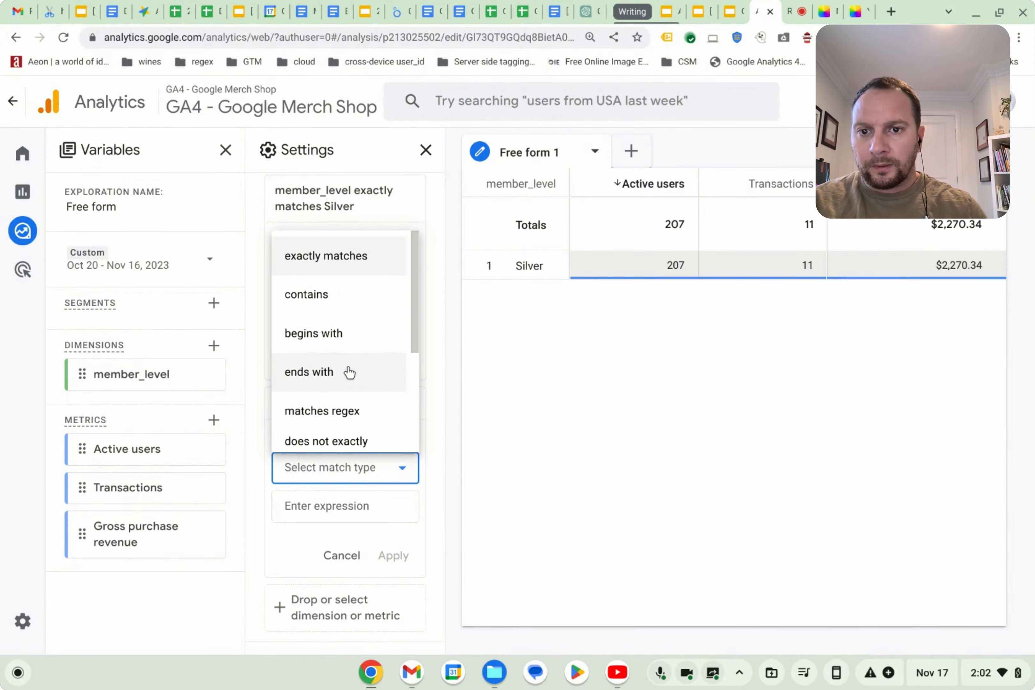
click(332, 261)
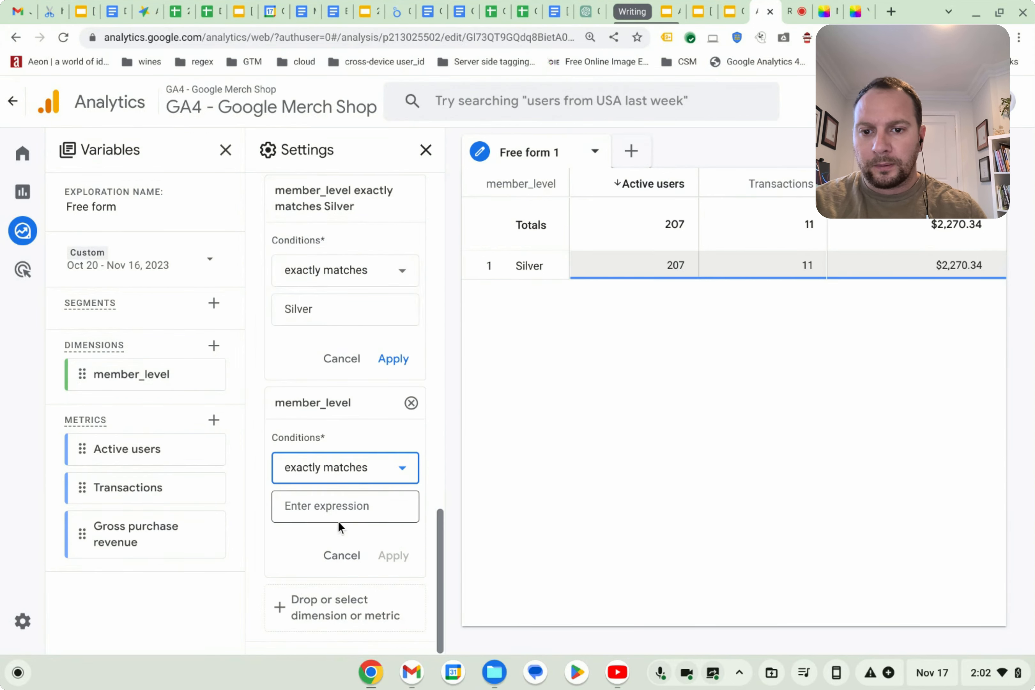
click(340, 506)
click(330, 356)
click(394, 555)
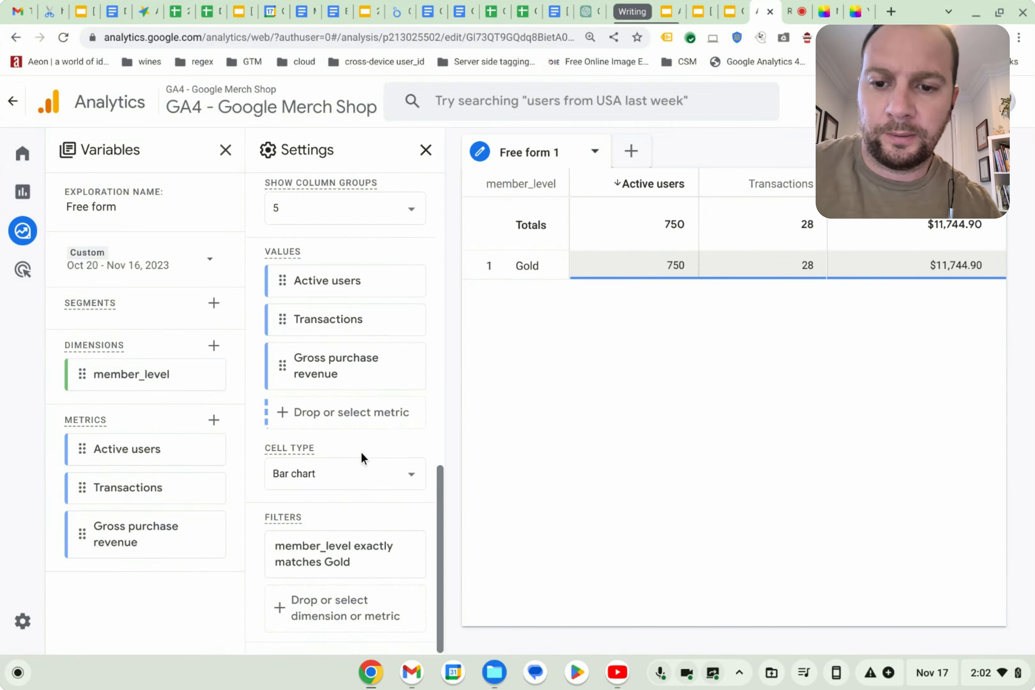
scroll(358, 459, up, 3)
scroll(363, 454, down, 3)
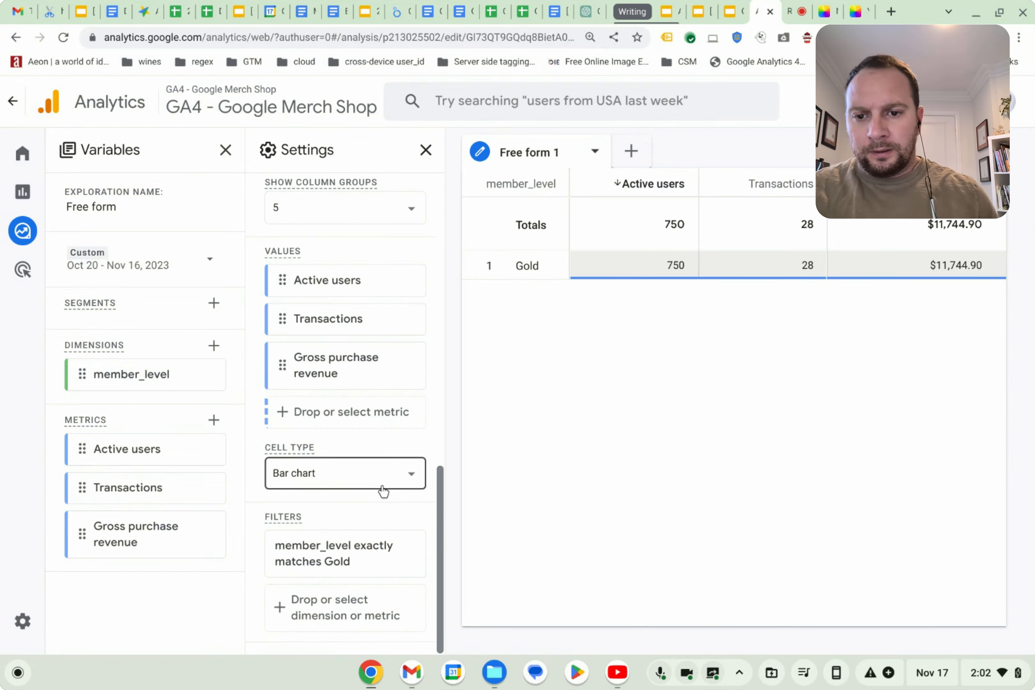
click(408, 555)
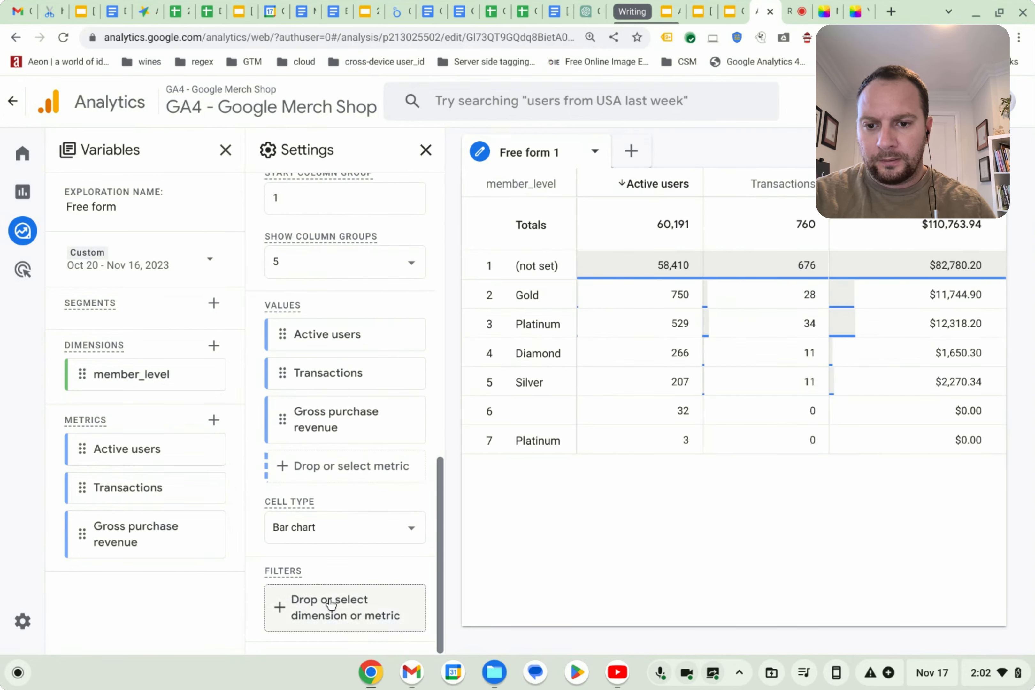
Add a filter where member_level matches regex Gold, Silver, Platinum, Diamond, then remove it.
click(308, 616)
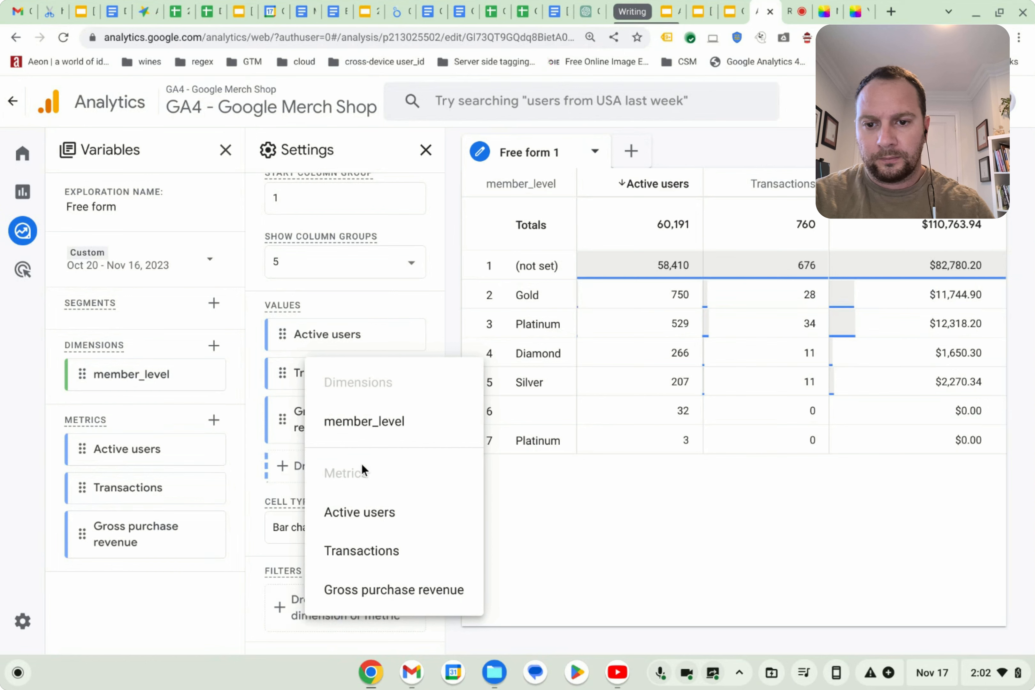
click(373, 421)
scroll(335, 510, down, 4)
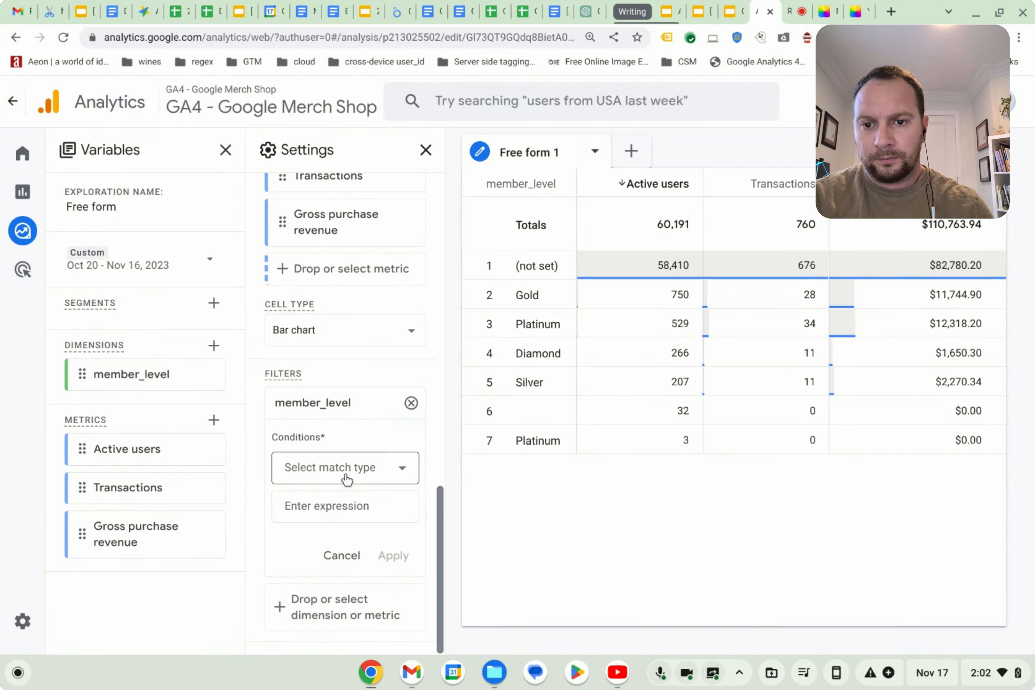
click(338, 468)
scroll(319, 373, down, 3)
scroll(318, 373, down, 1)
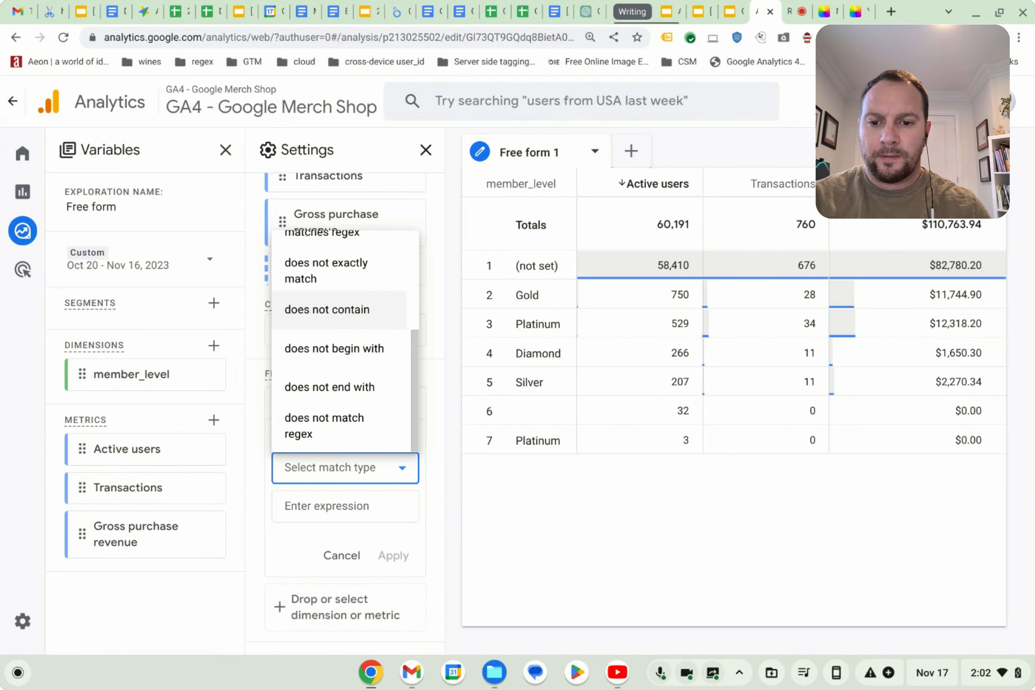
scroll(326, 331, up, 2)
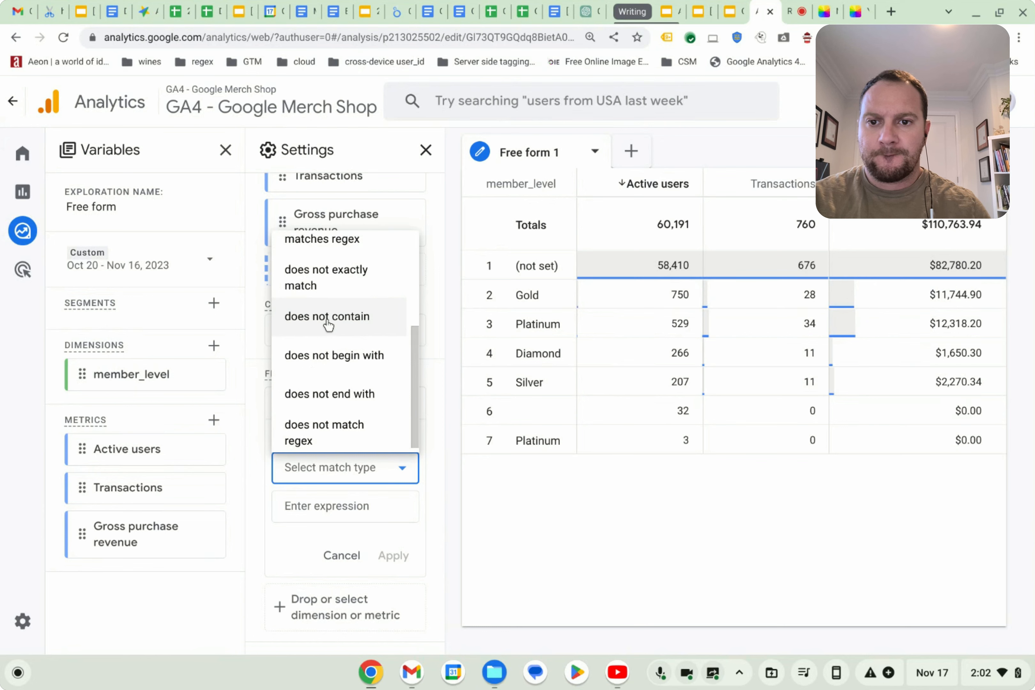
click(345, 345)
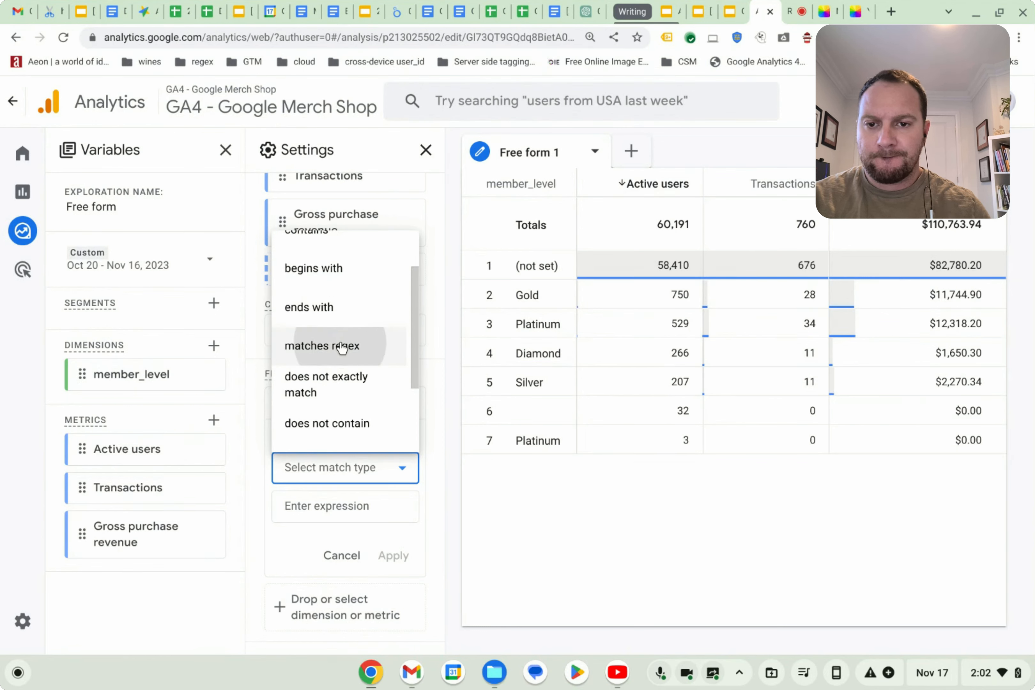
click(341, 513)
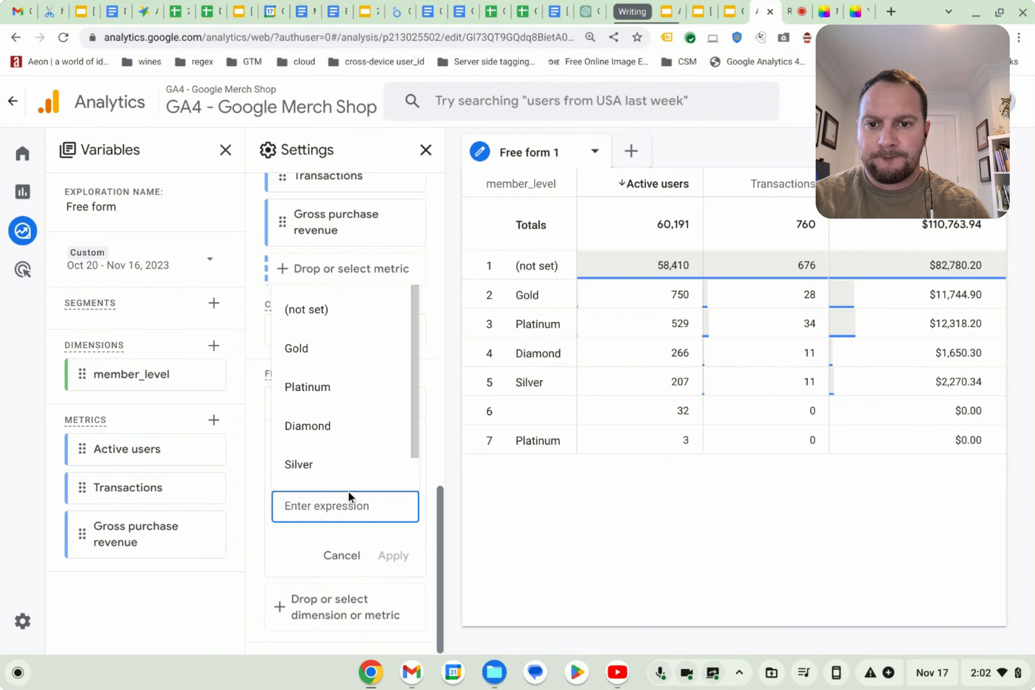
click(306, 359)
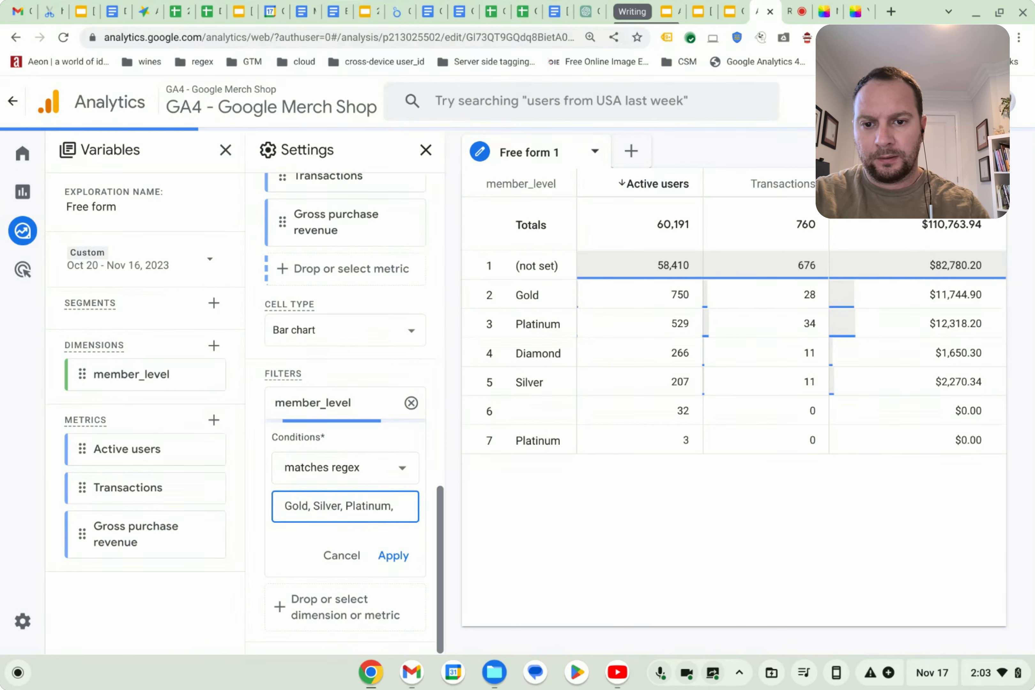
text(d)
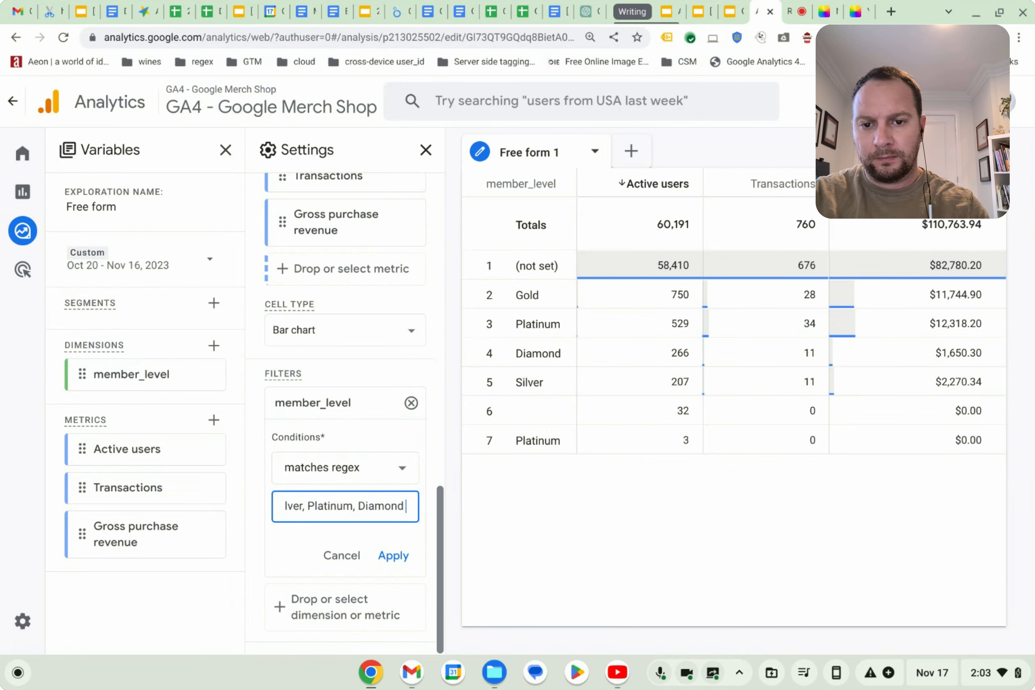
click(392, 554)
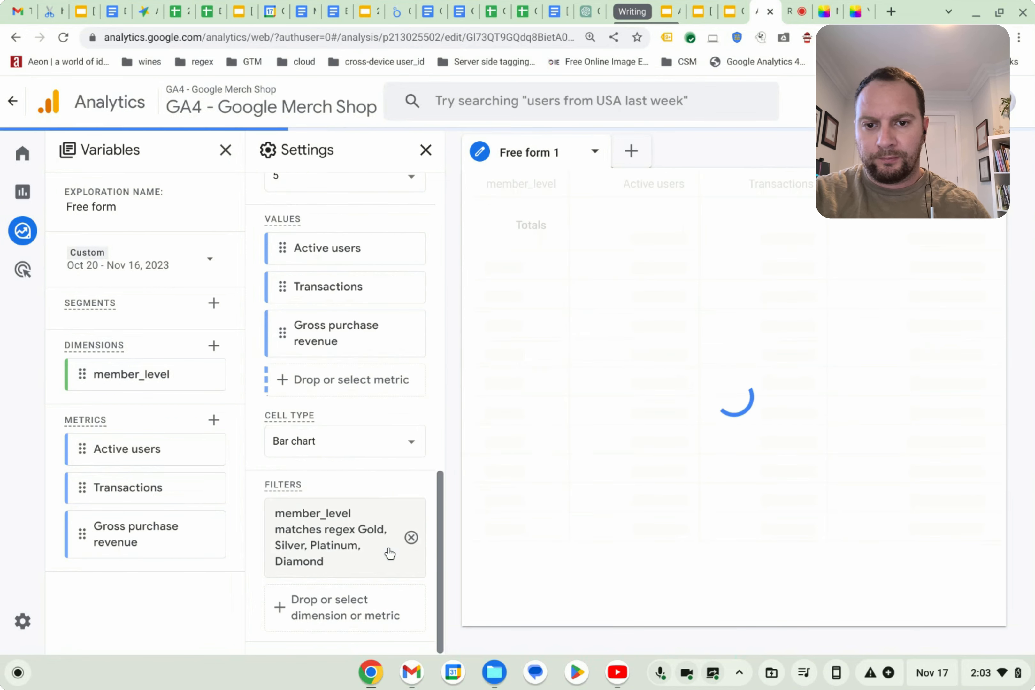
click(410, 537)
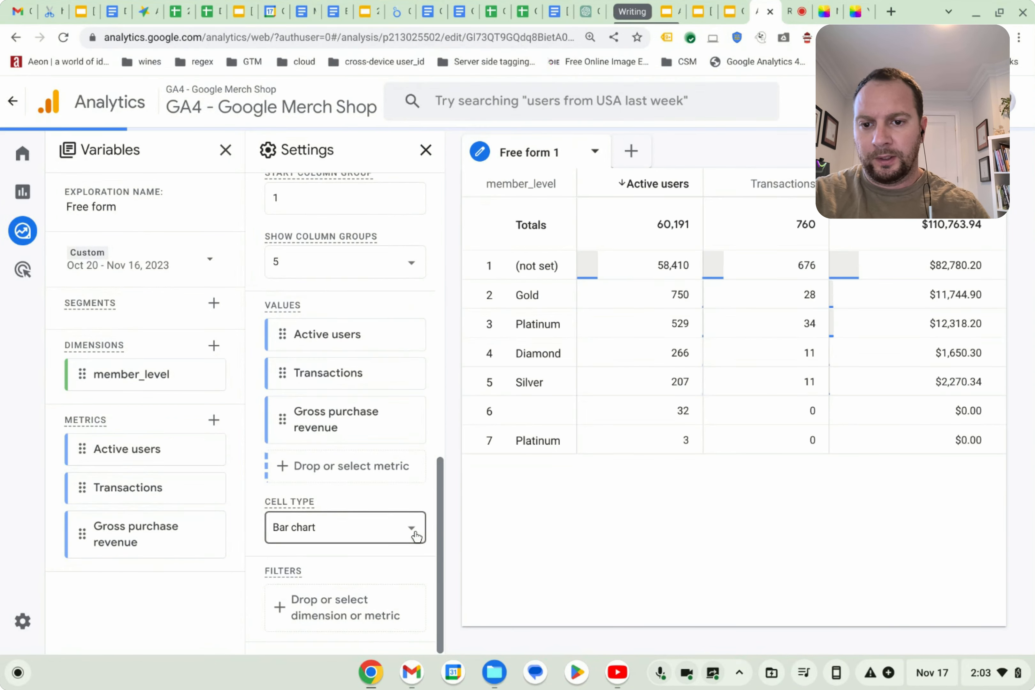
Add a filter where member_level contains Gold.
click(330, 604)
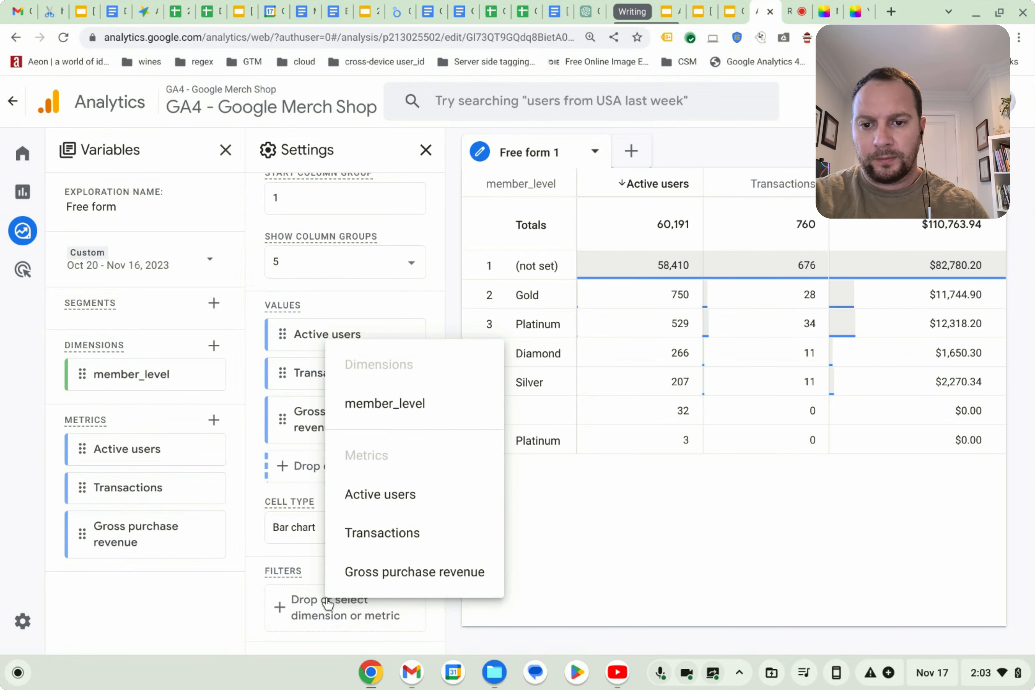
click(400, 412)
scroll(351, 490, down, 4)
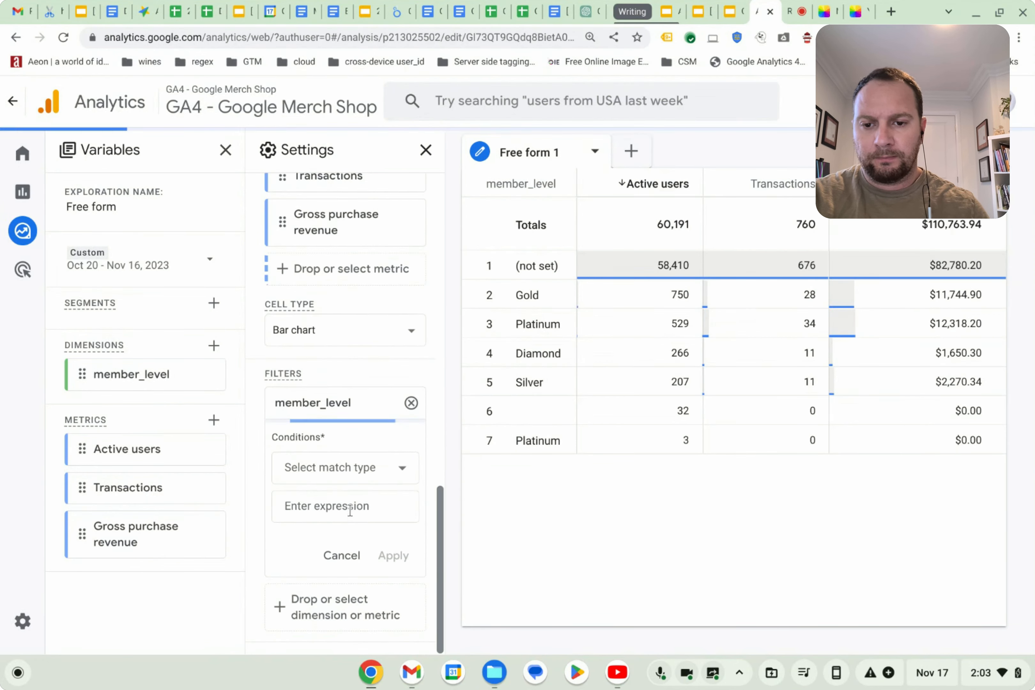
click(354, 472)
scroll(349, 330, down, 3)
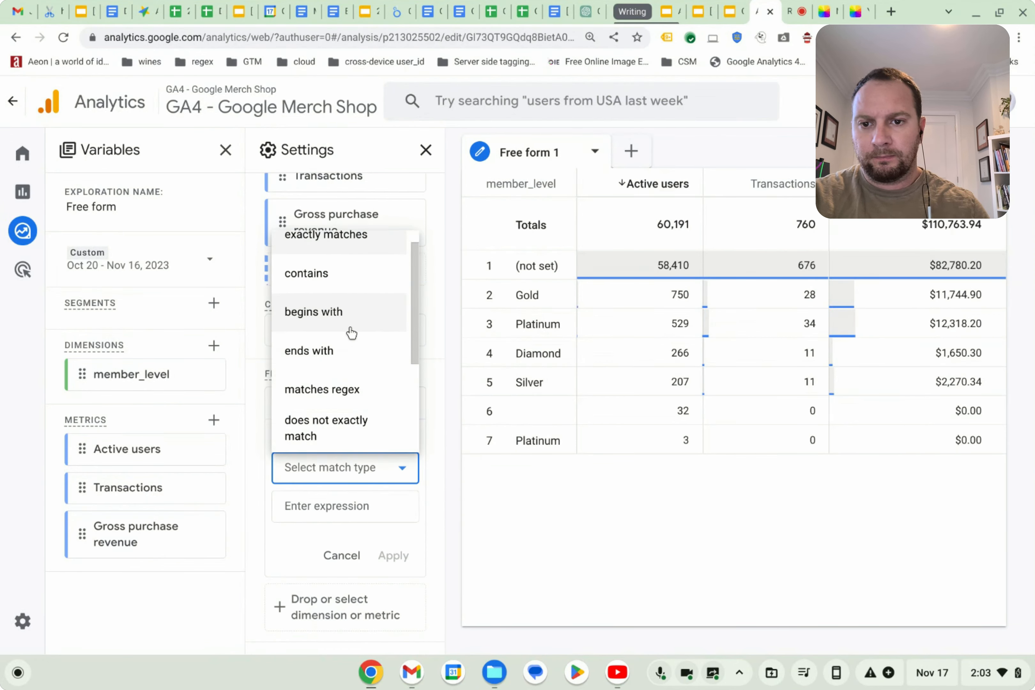
scroll(346, 427, down, 1)
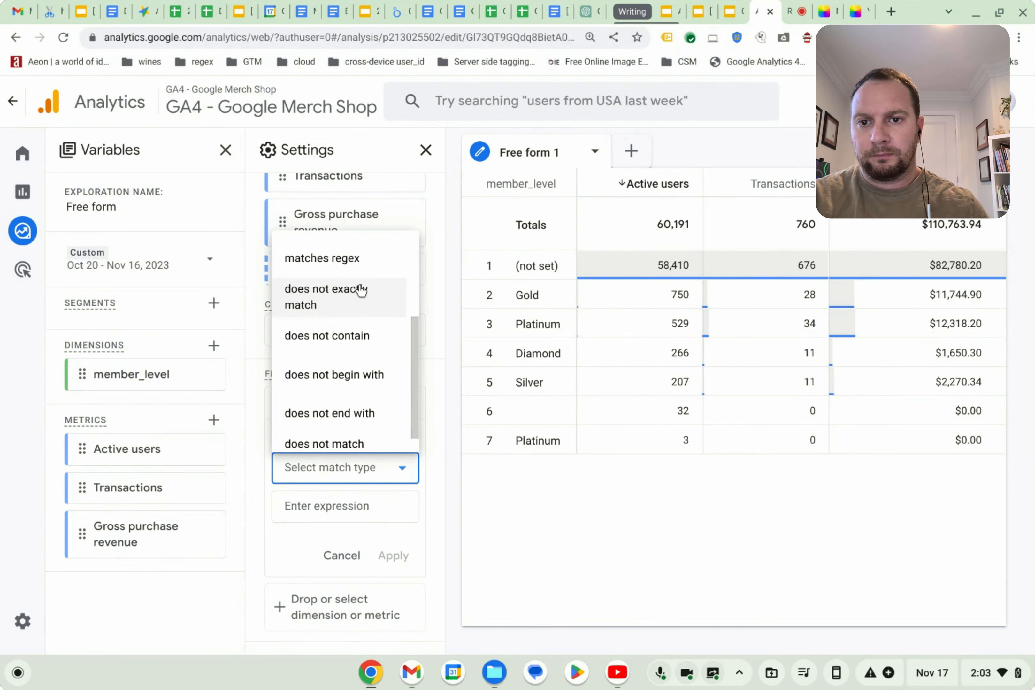
scroll(359, 305, up, 4)
scroll(361, 295, down, 2)
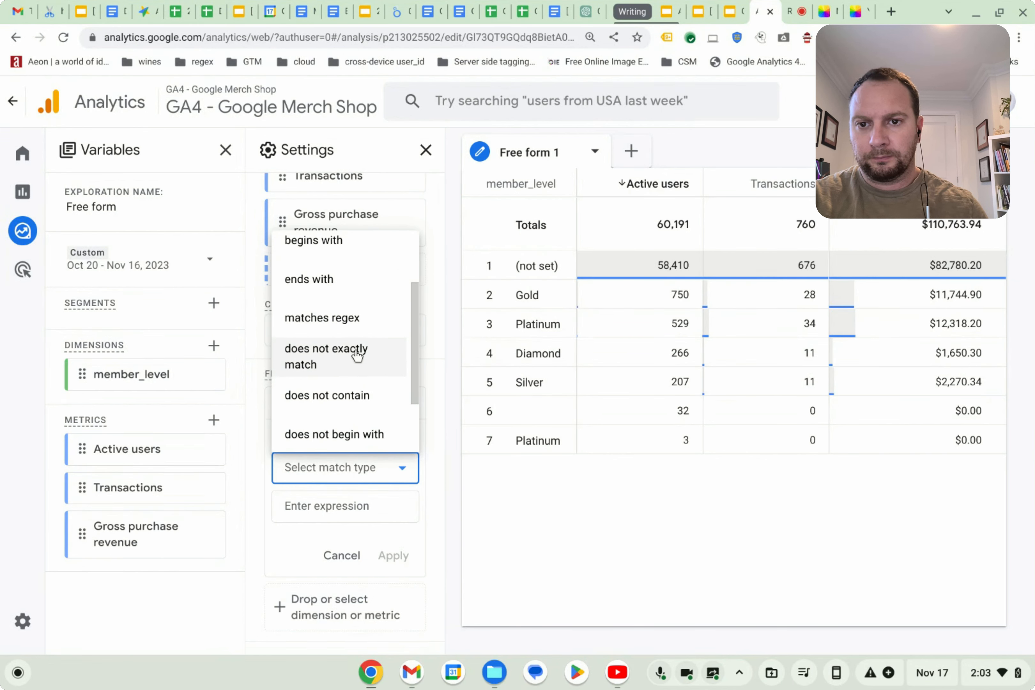
scroll(356, 349, up, 2)
click(342, 295)
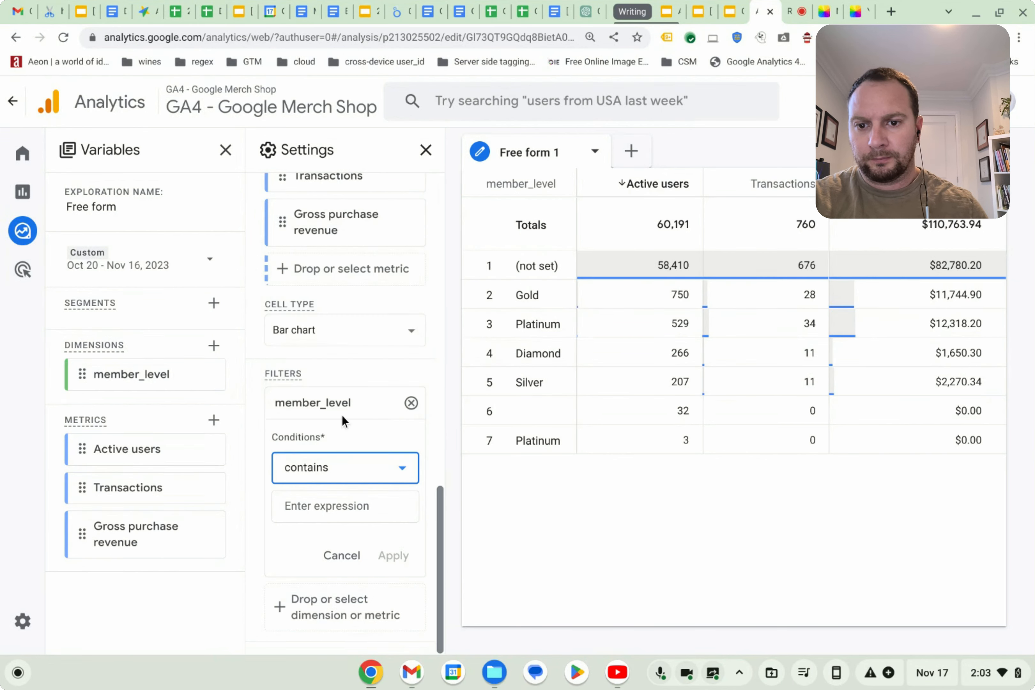
click(343, 505)
click(319, 356)
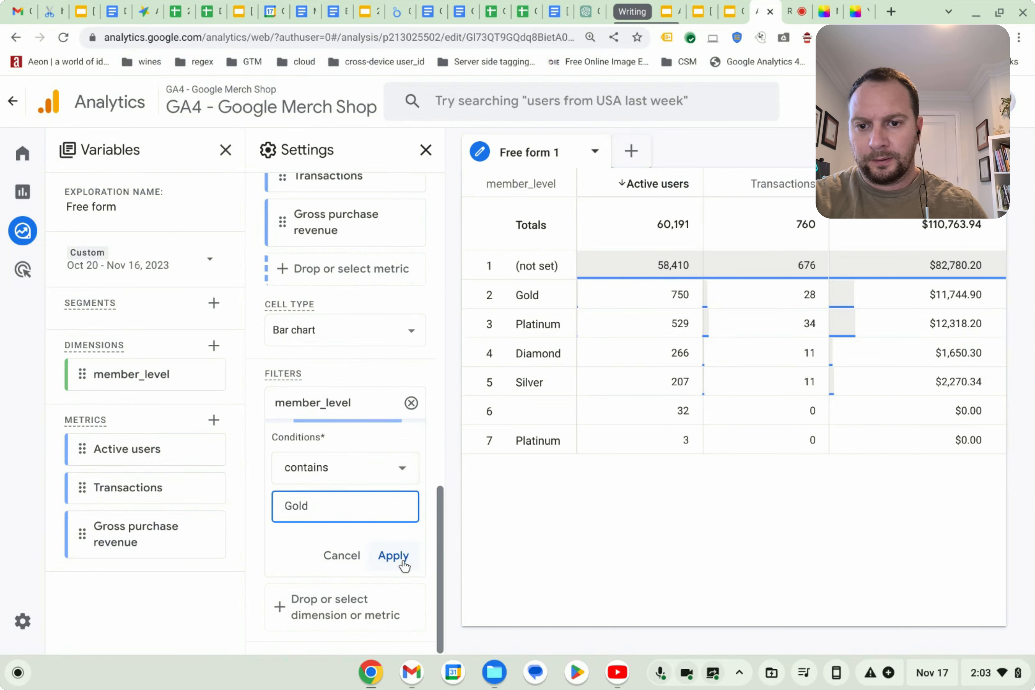
click(393, 556)
Add a second filter where member_level contains Platinum, then remove both filters.
click(343, 599)
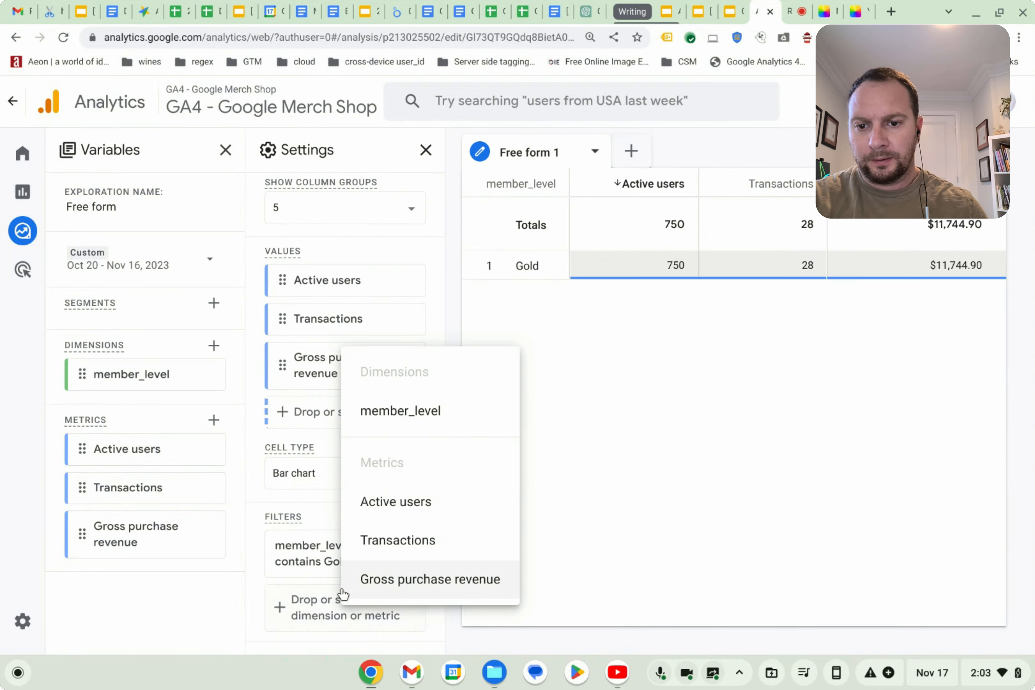
click(400, 410)
scroll(366, 579, down, 4)
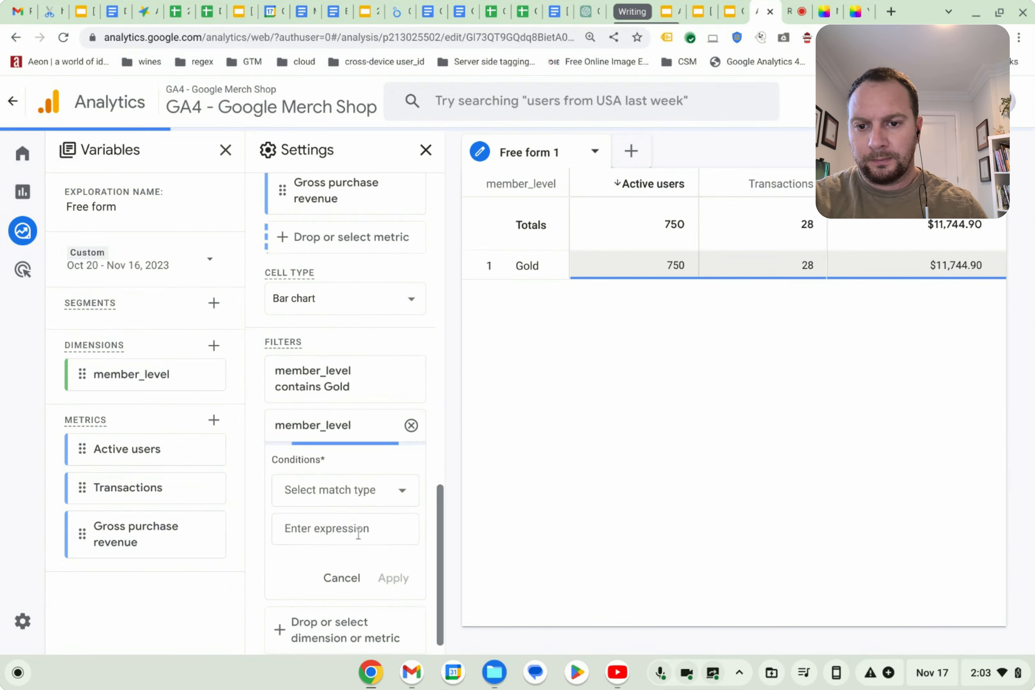
click(356, 494)
click(342, 318)
click(345, 529)
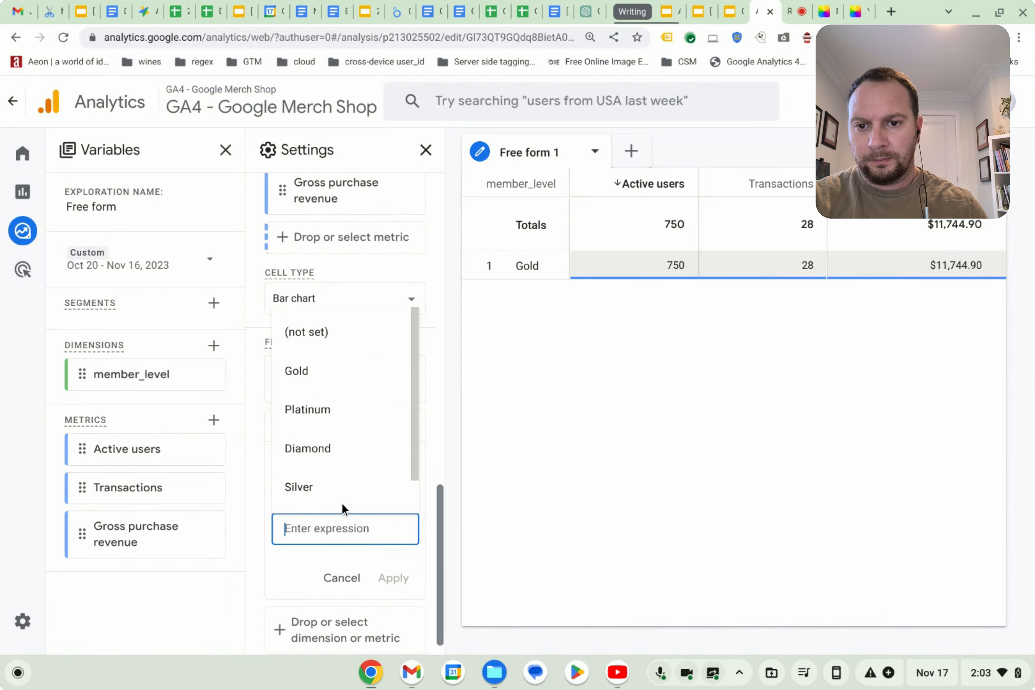
click(326, 410)
click(395, 578)
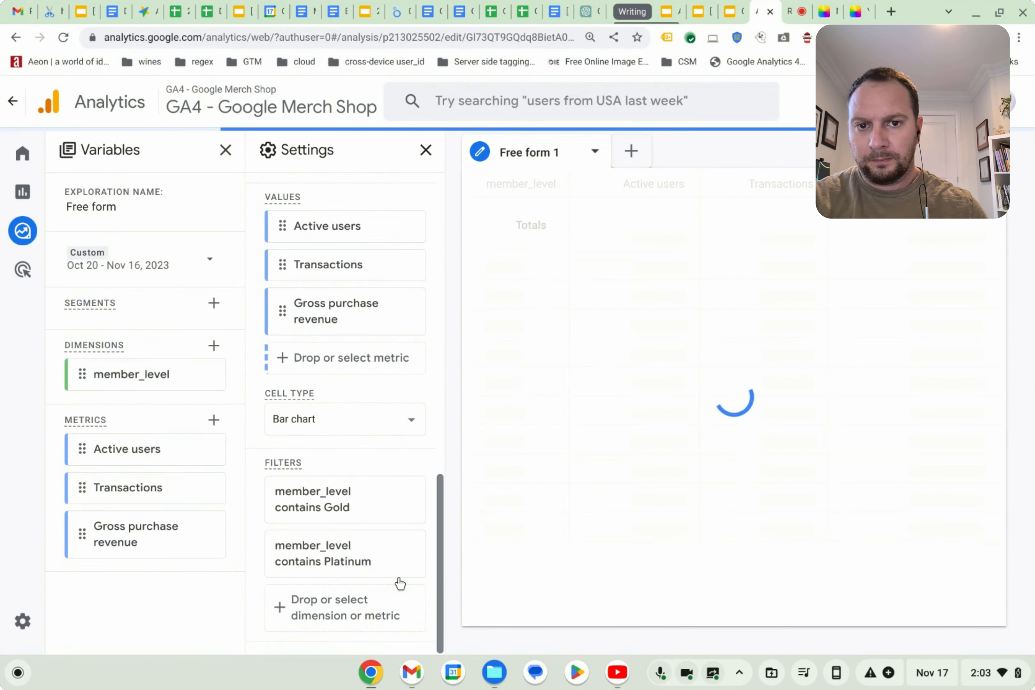
click(411, 553)
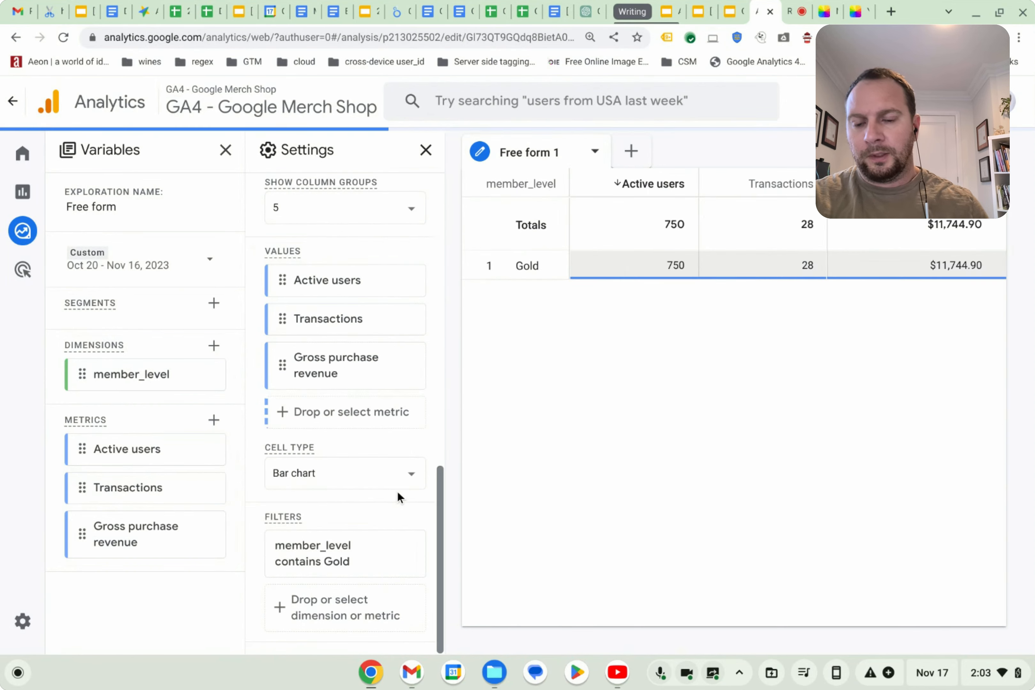
click(411, 556)
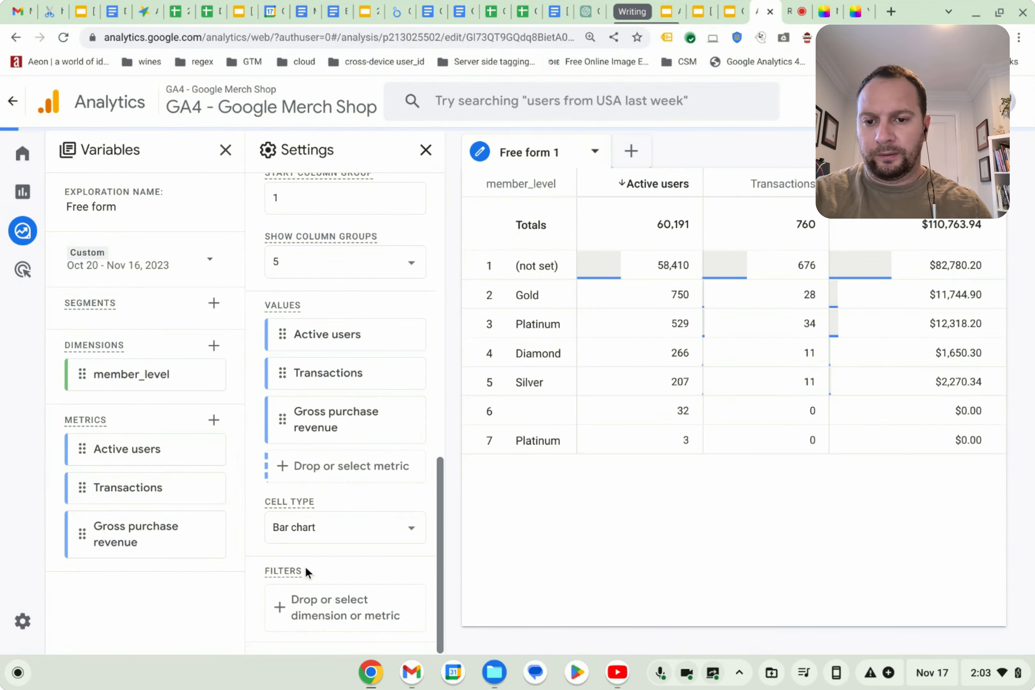
Add a filter where member_level does not contain (not set).
click(328, 614)
click(399, 431)
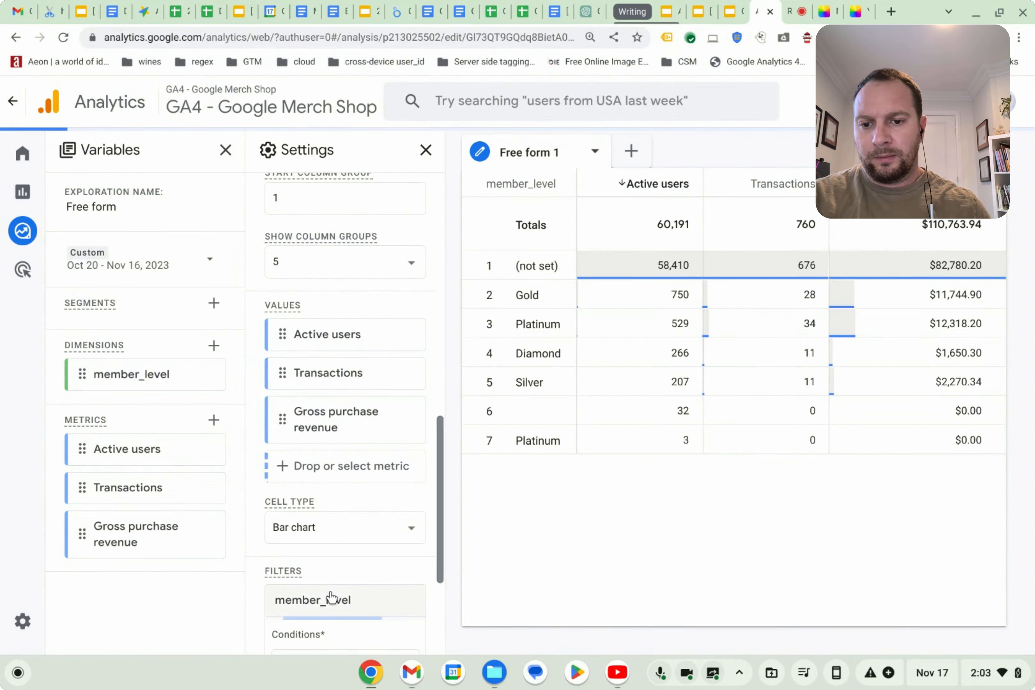
scroll(330, 579, down, 4)
click(332, 508)
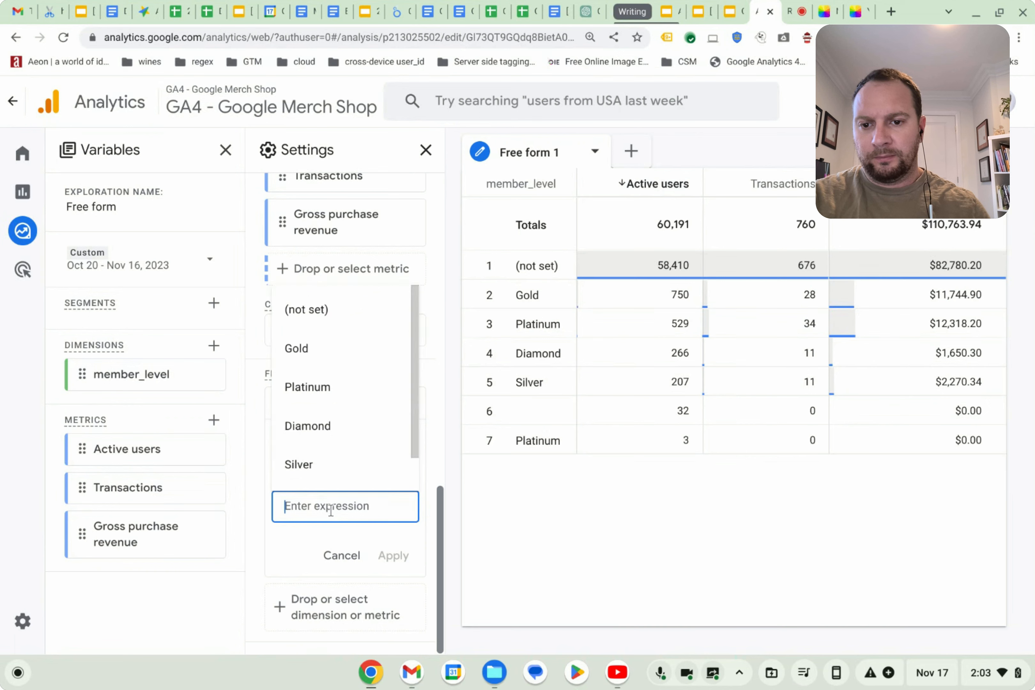
click(328, 351)
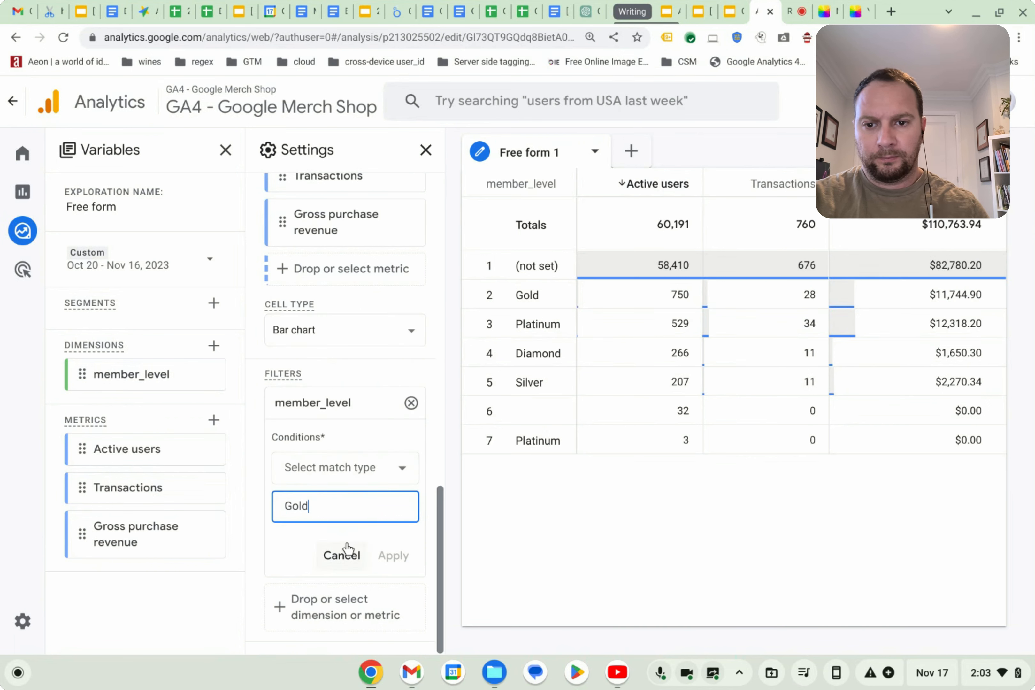
click(358, 467)
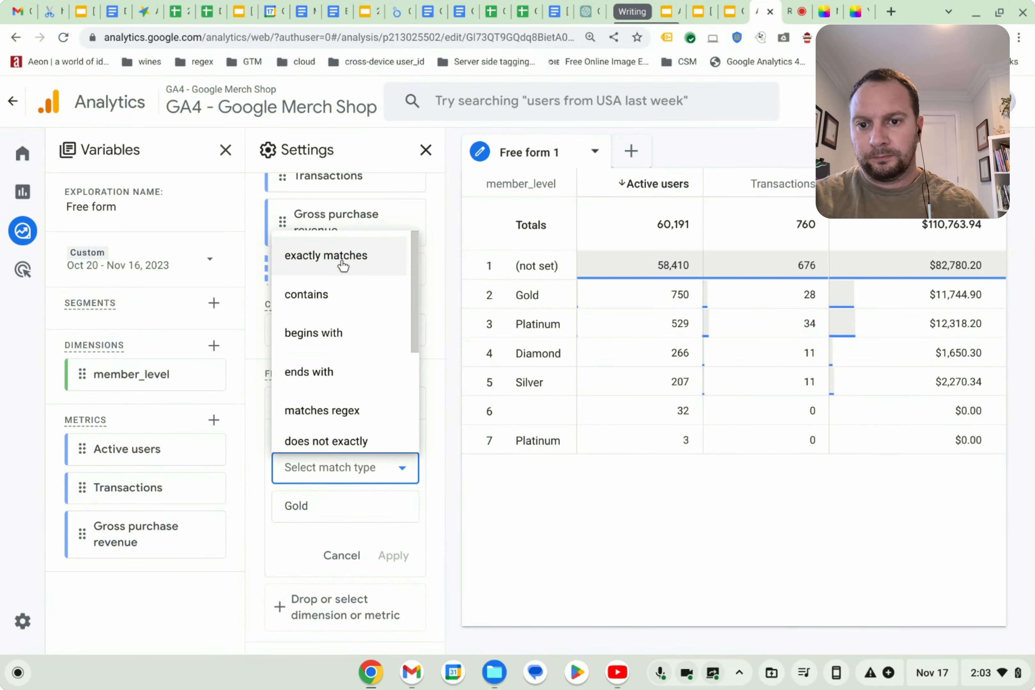
scroll(343, 289, down, 3)
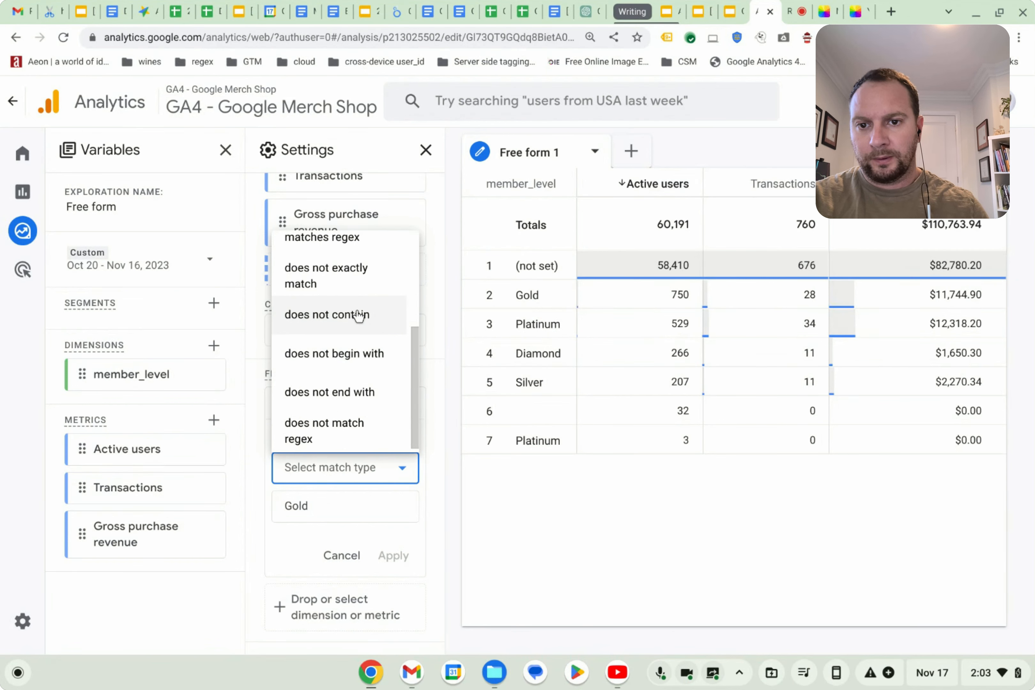
click(359, 316)
click(348, 507)
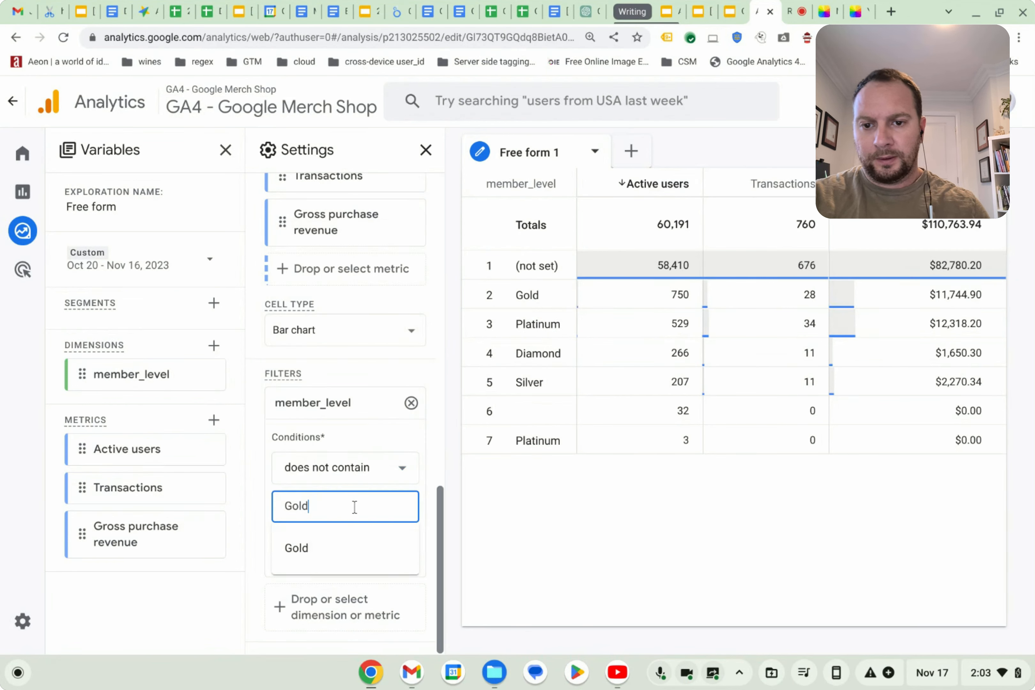
key(ctrl+a)
key(BackSpace)
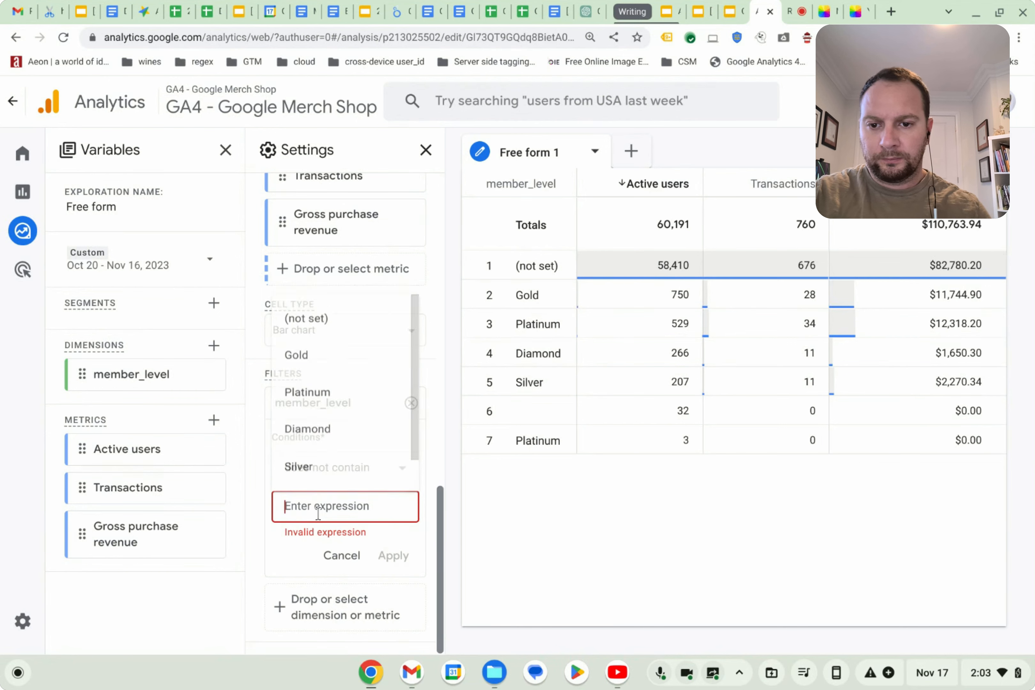
click(342, 313)
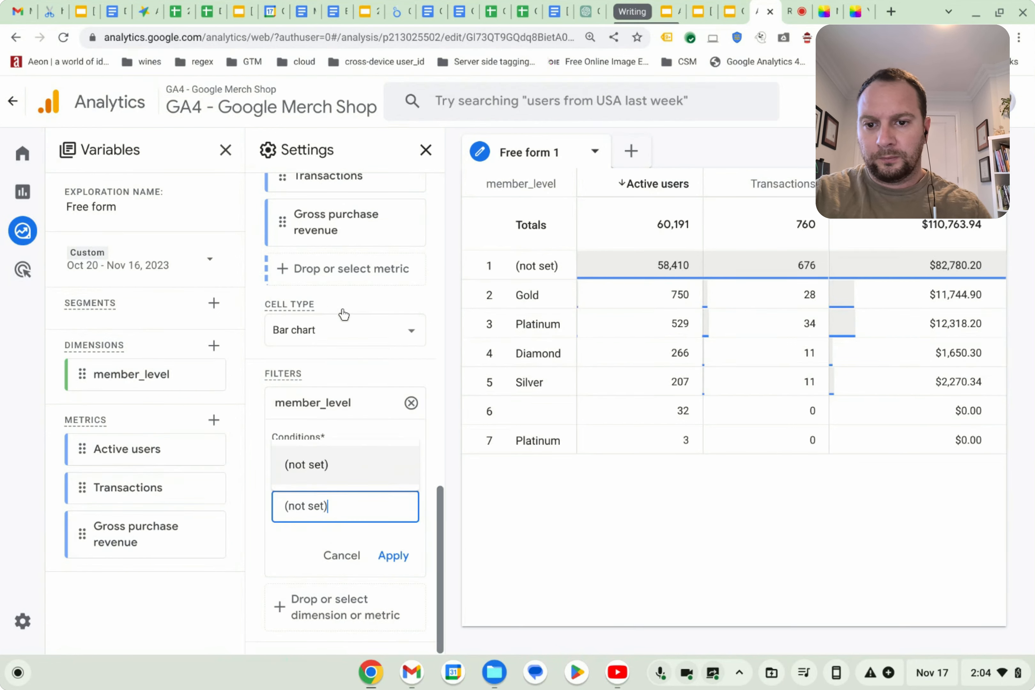
click(389, 552)
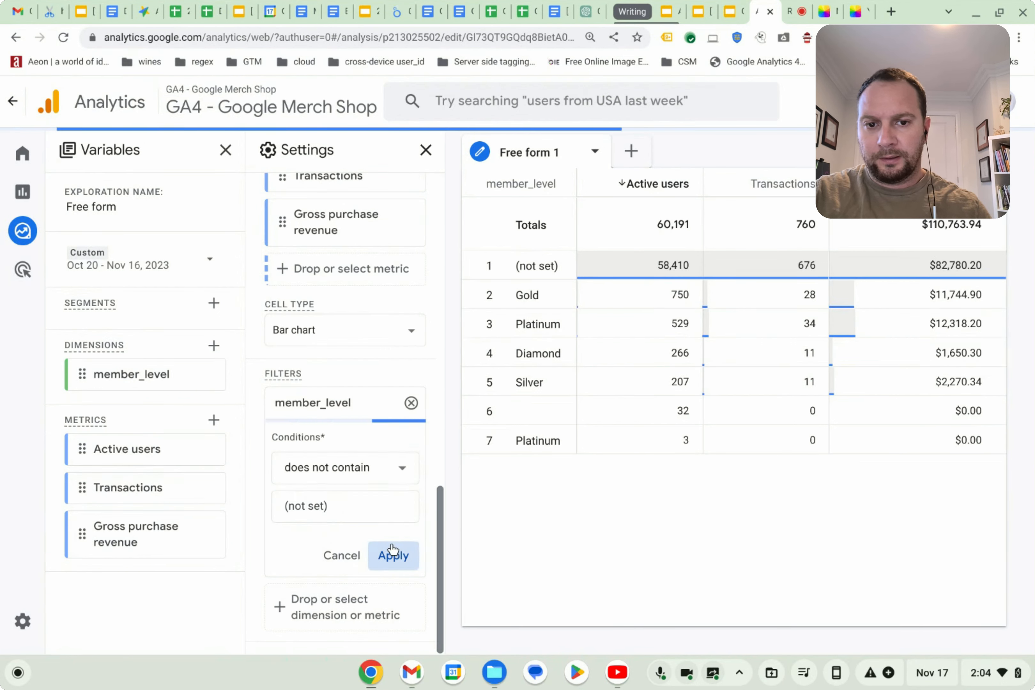
Add a second filter where member_level does not contain Platinum.
click(347, 623)
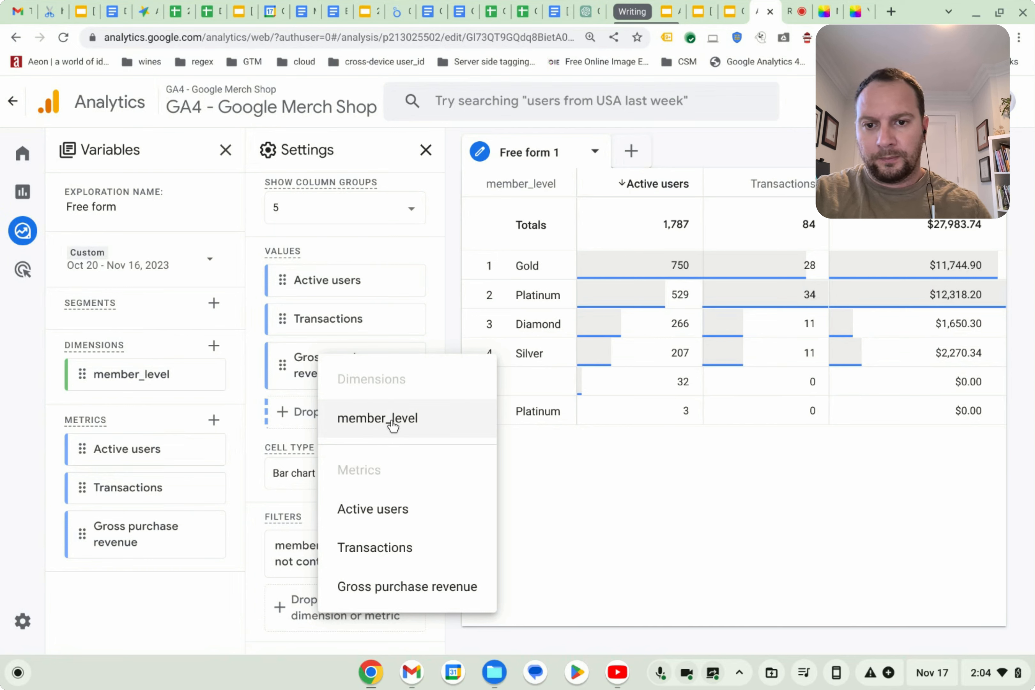
click(378, 419)
scroll(325, 484, down, 3)
click(342, 467)
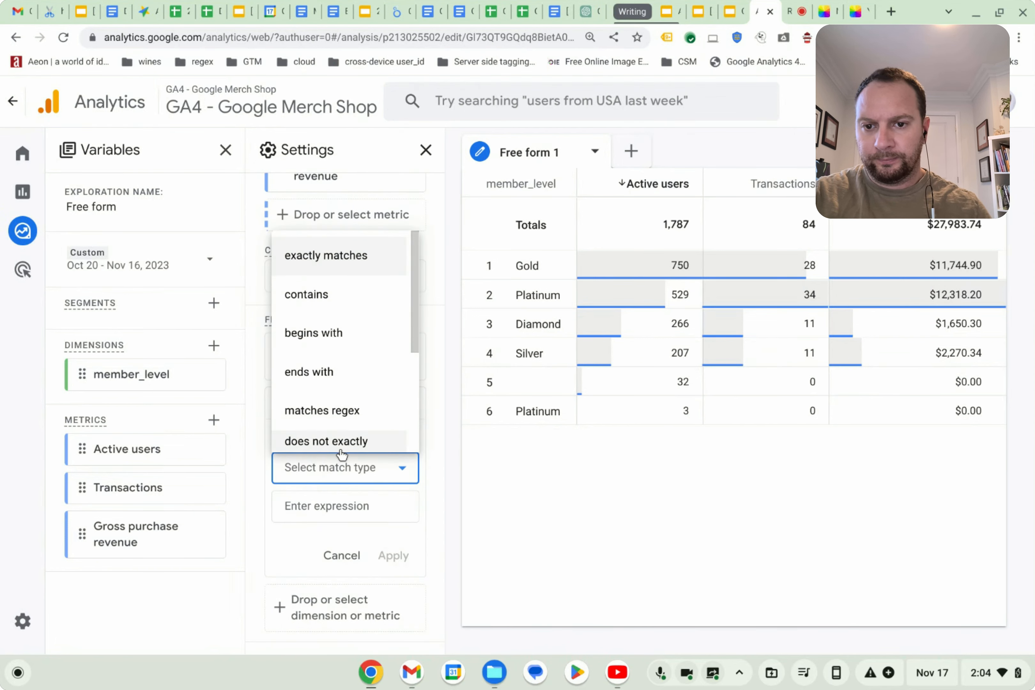
scroll(342, 441, down, 4)
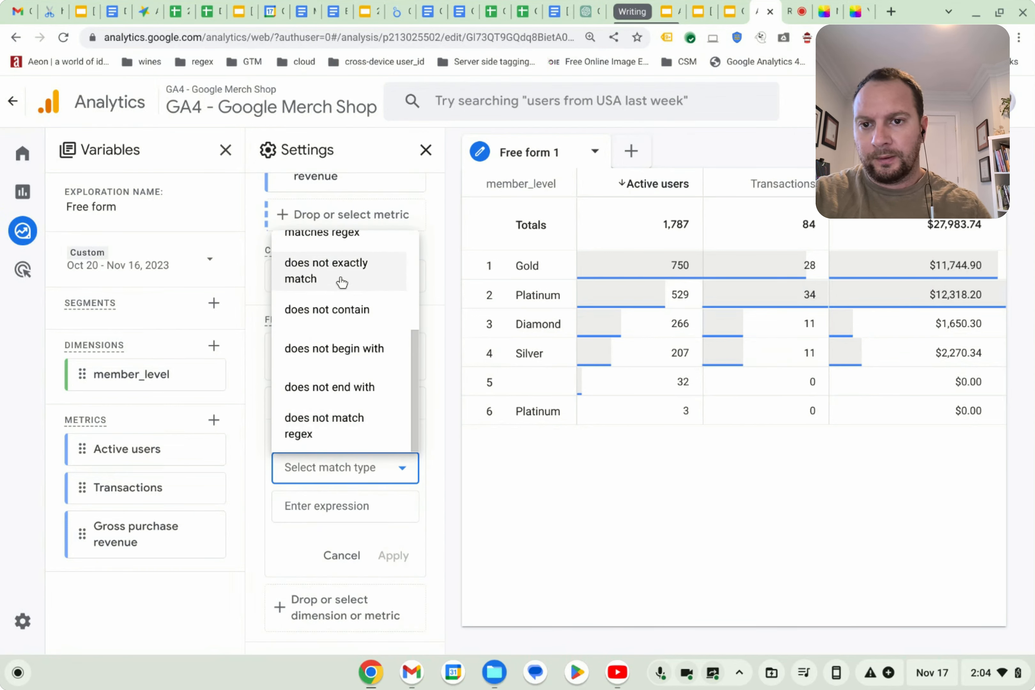
click(346, 308)
click(336, 506)
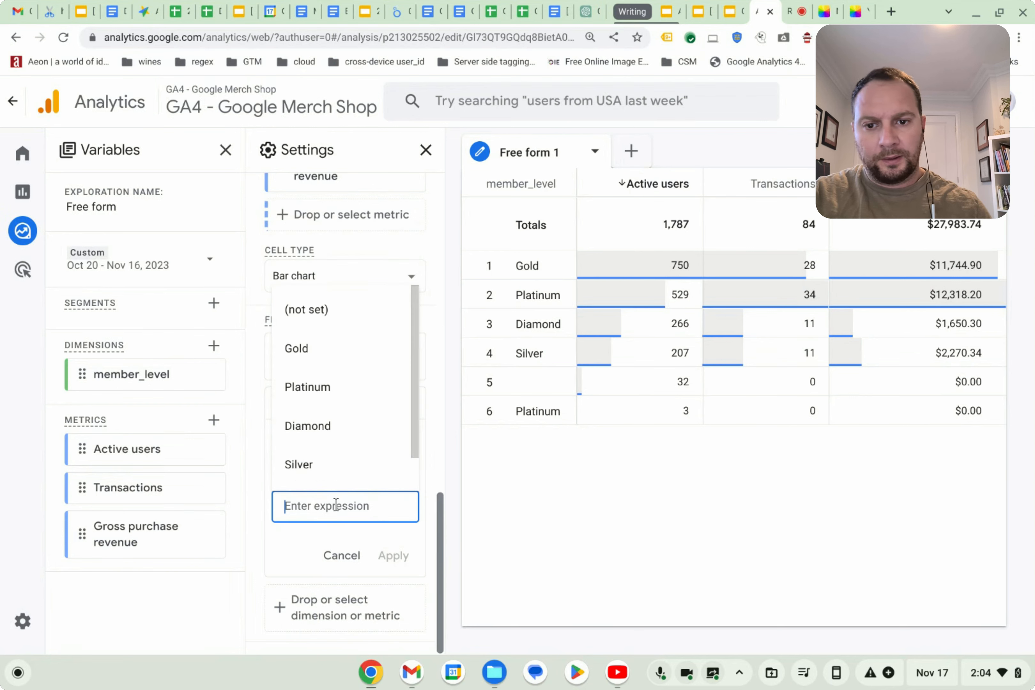
scroll(348, 460, down, 1)
click(342, 464)
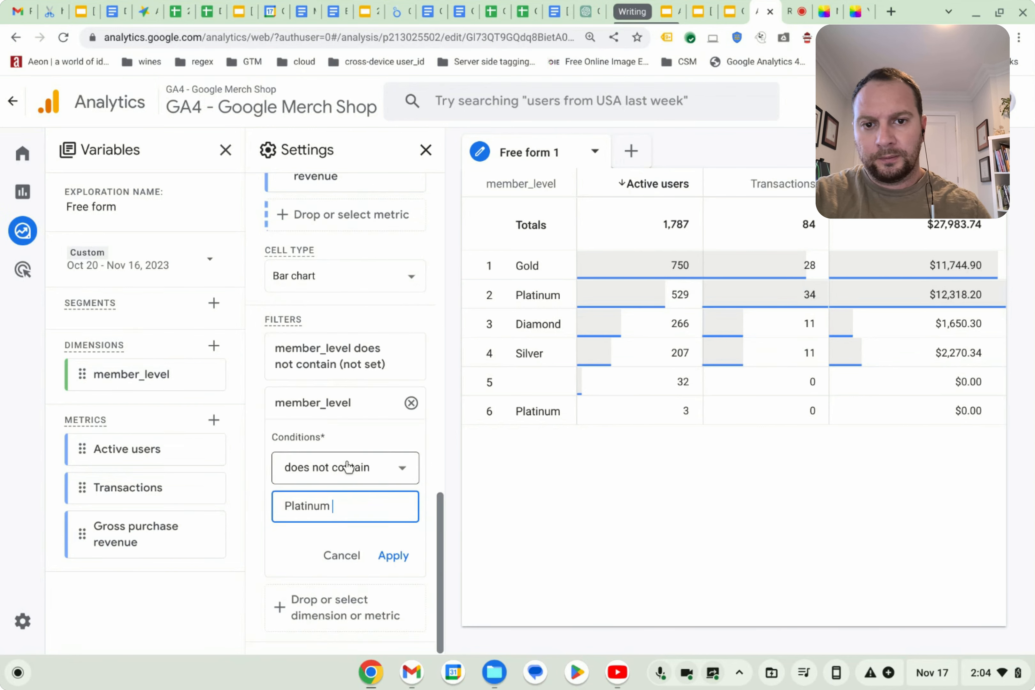
click(404, 562)
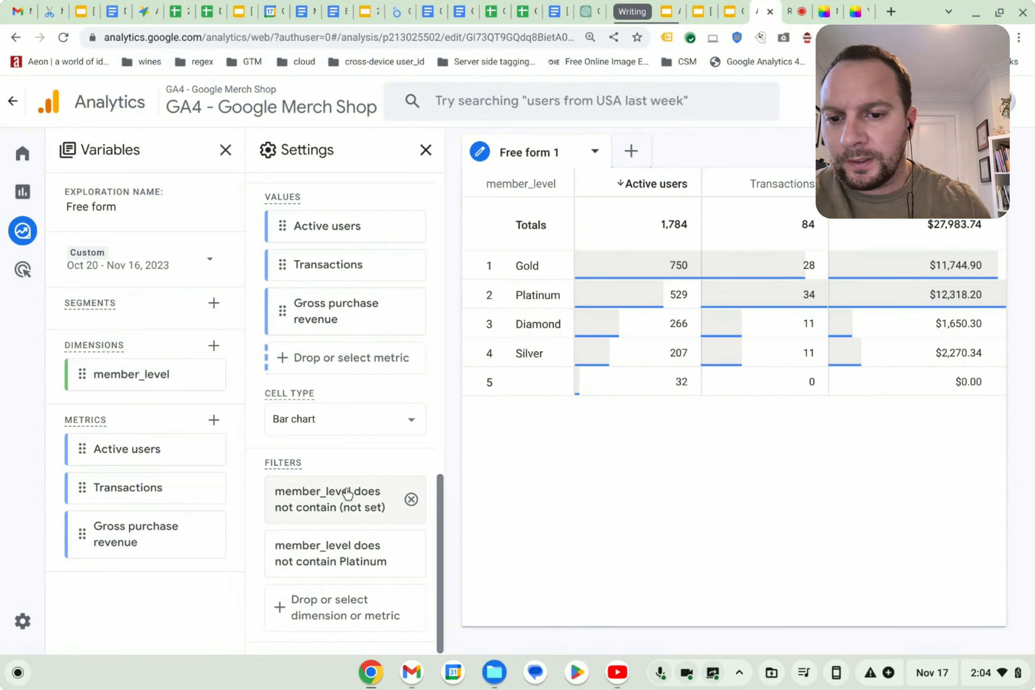
Review the tab settings for show rows and show column groups.
scroll(337, 485, up, 5)
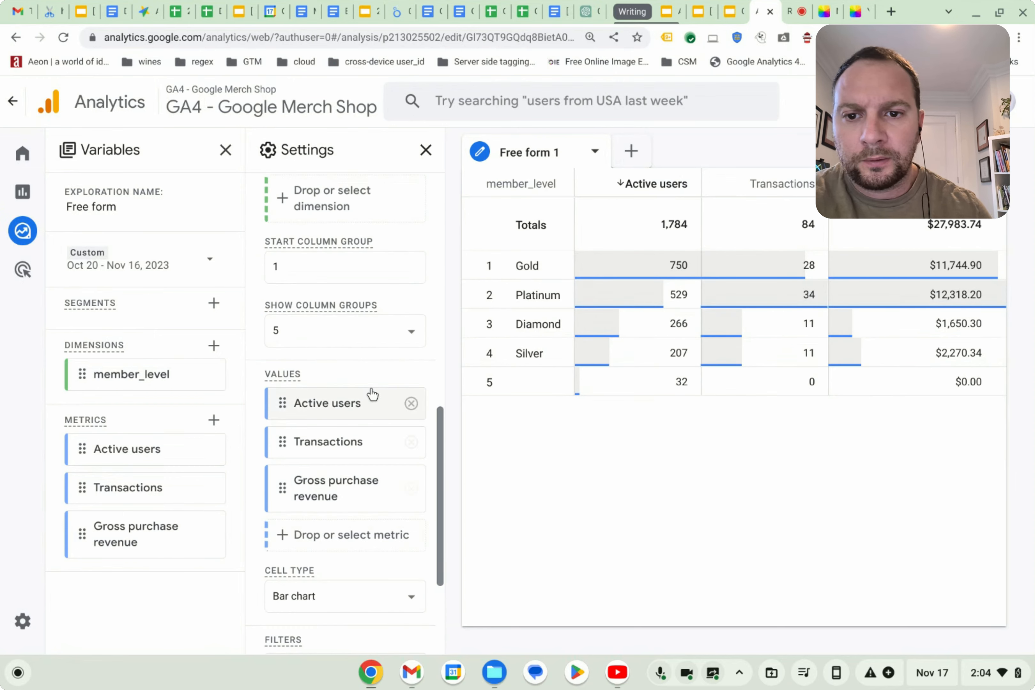
click(370, 341)
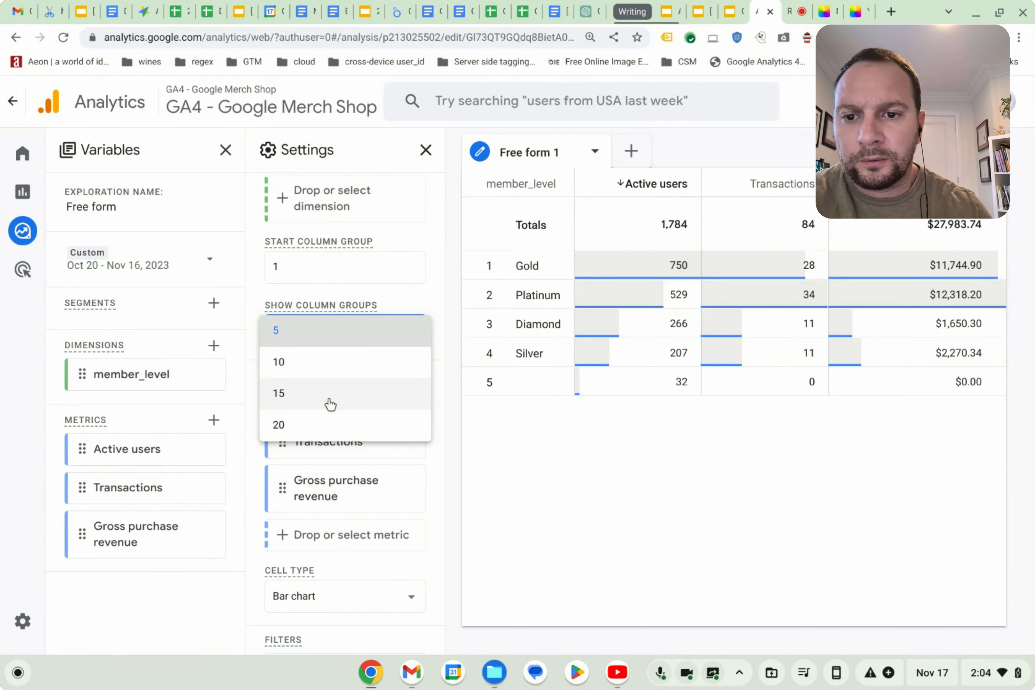
click(376, 323)
scroll(366, 359, up, 3)
scroll(366, 360, up, 5)
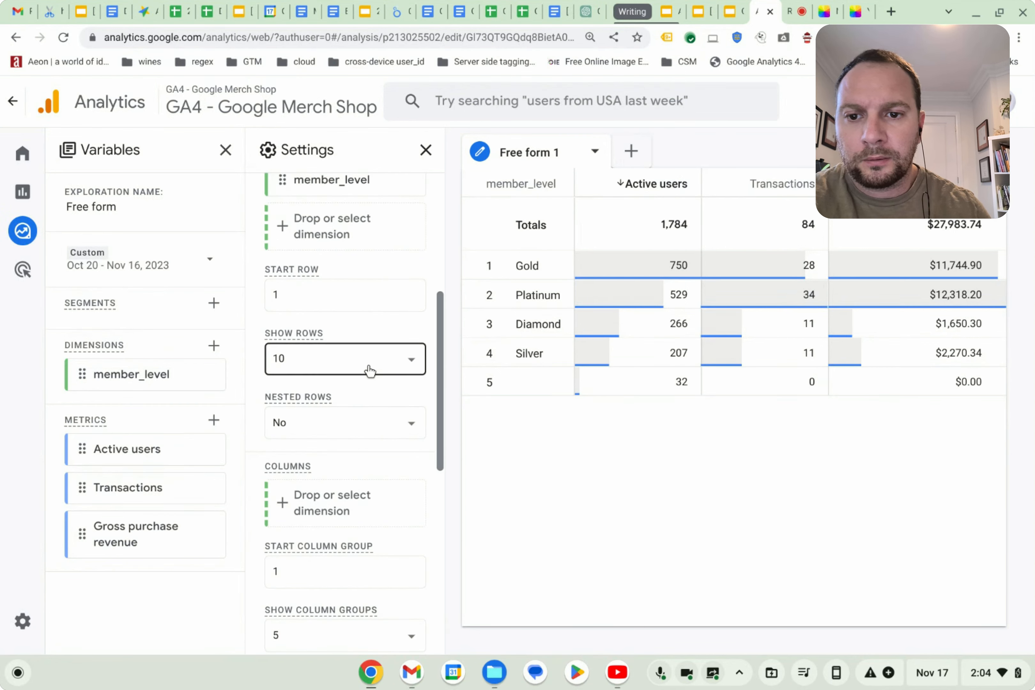
click(367, 366)
click(387, 312)
scroll(352, 423, up, 6)
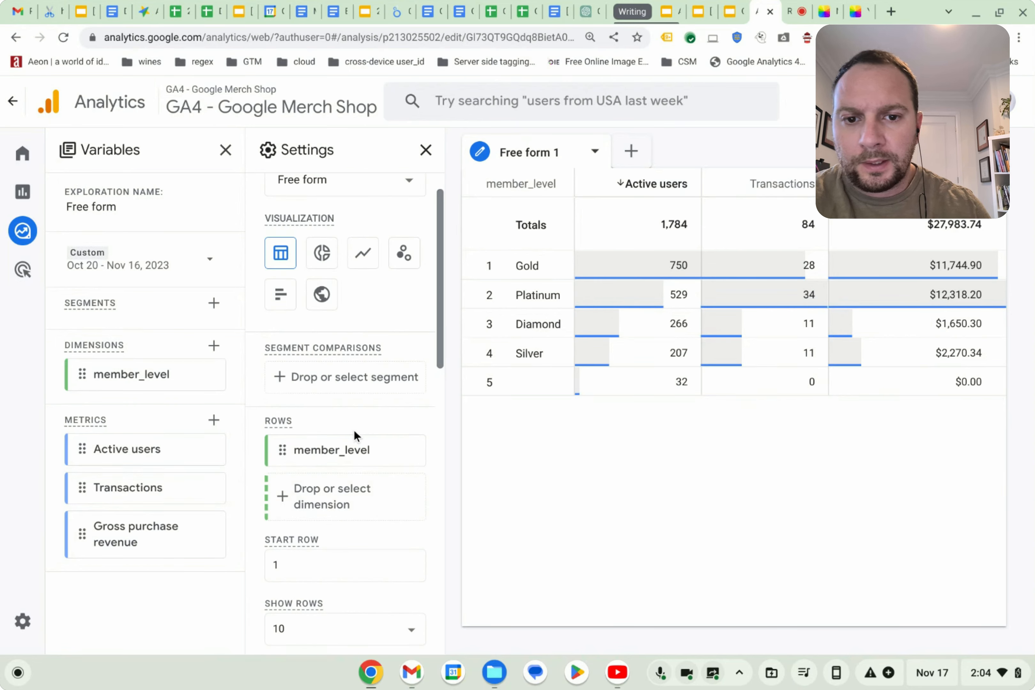
scroll(353, 429, up, 2)
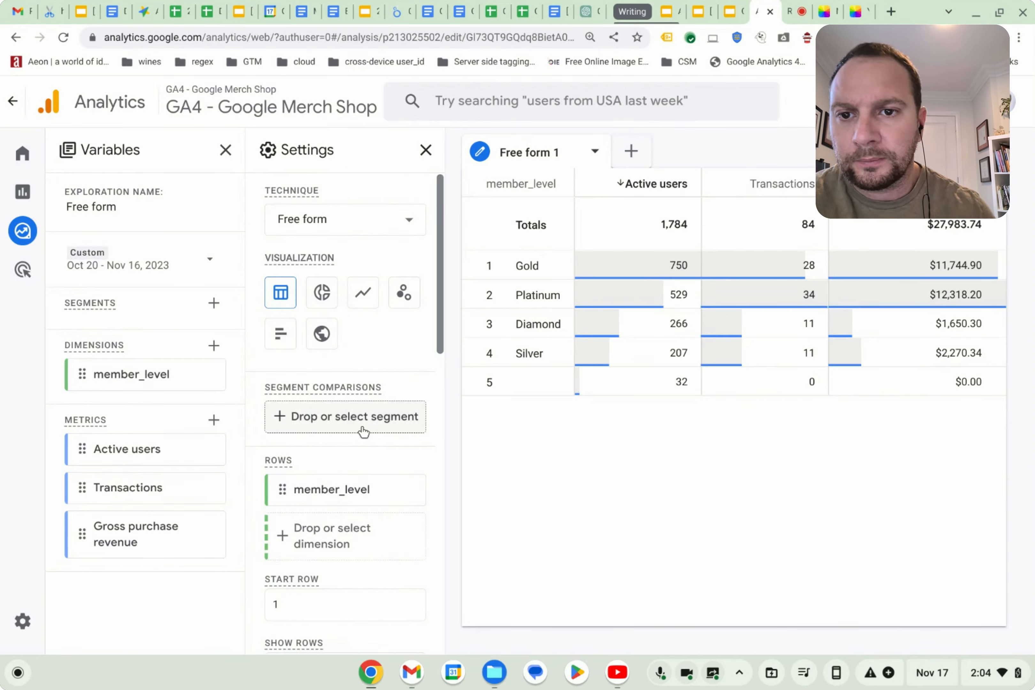
scroll(352, 430, down, 5)
scroll(348, 432, down, 8)
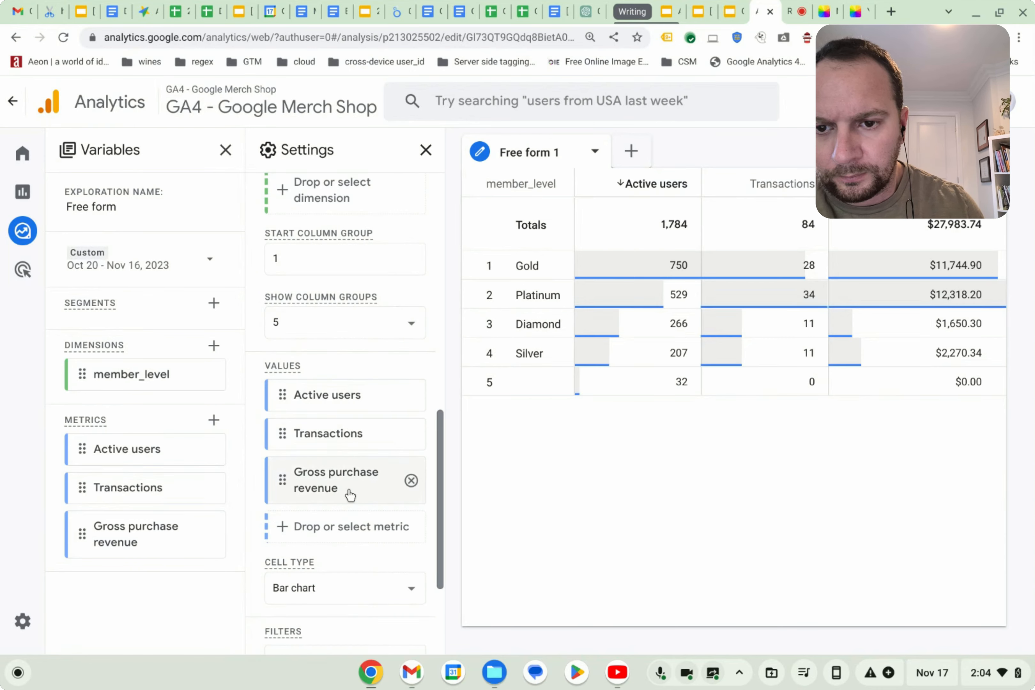
scroll(351, 497, down, 4)
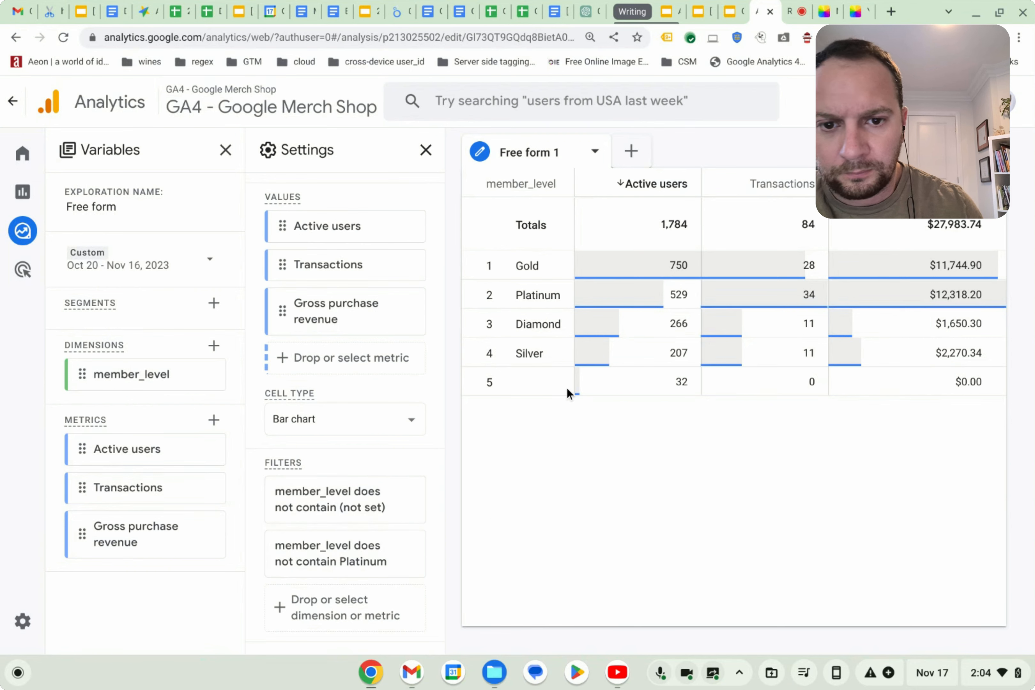
double_click(509, 381)
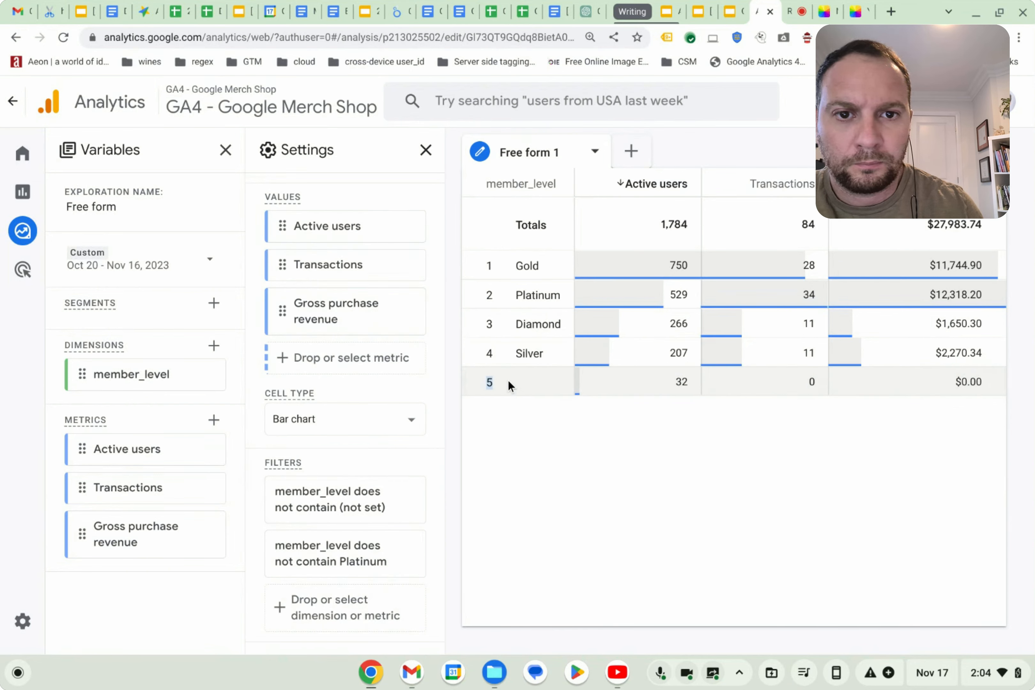
click(595, 152)
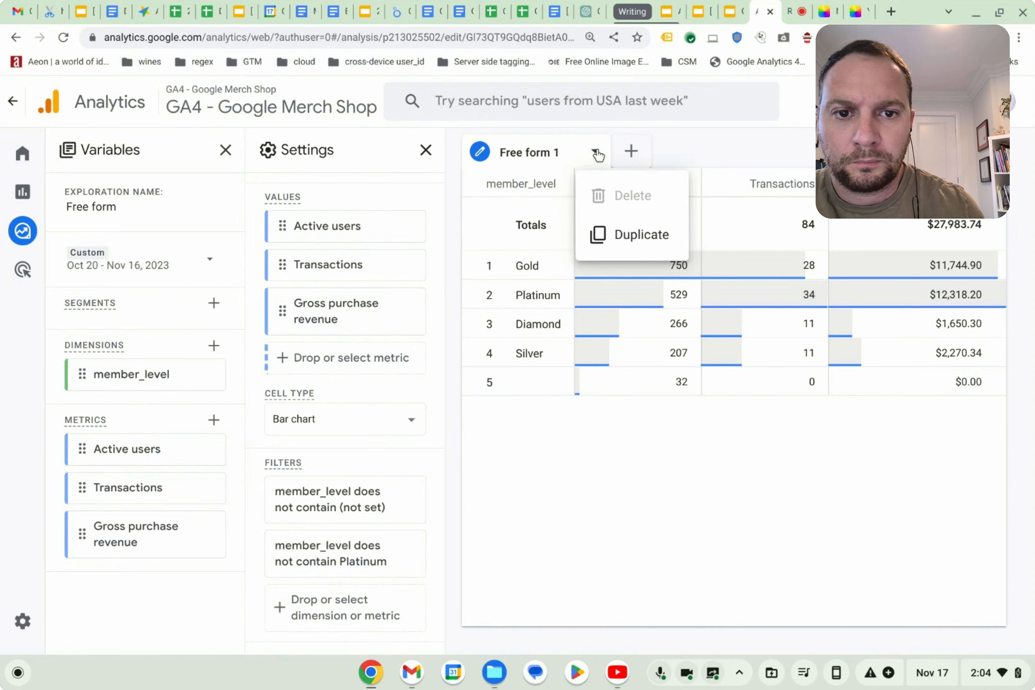
click(706, 152)
scroll(349, 464, up, 15)
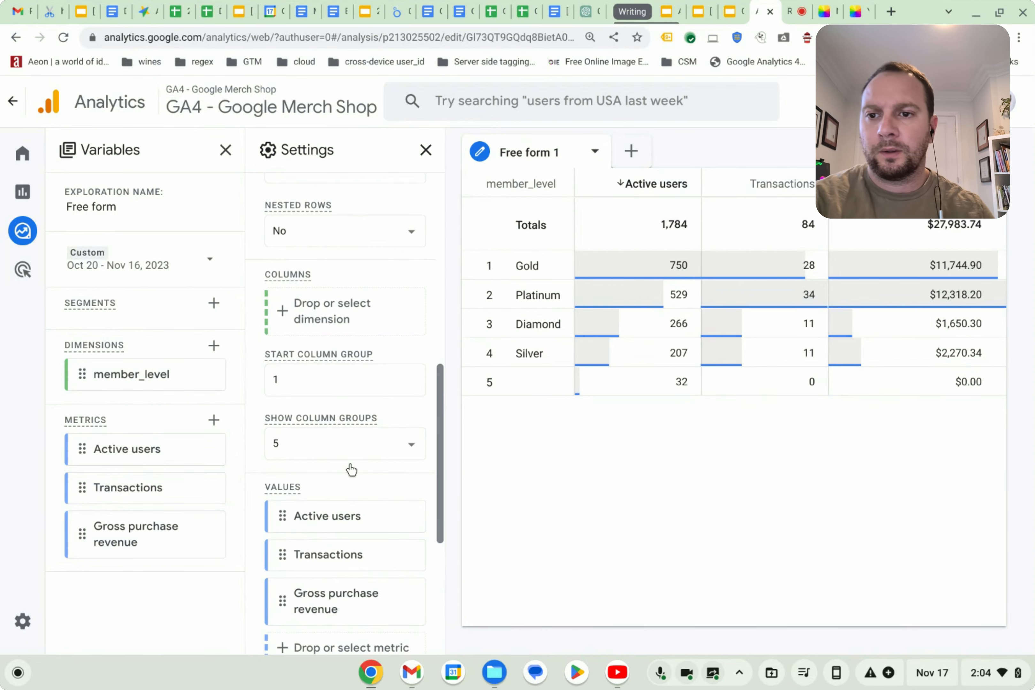
Raise the start row to 2 and set it back to 1.
click(377, 445)
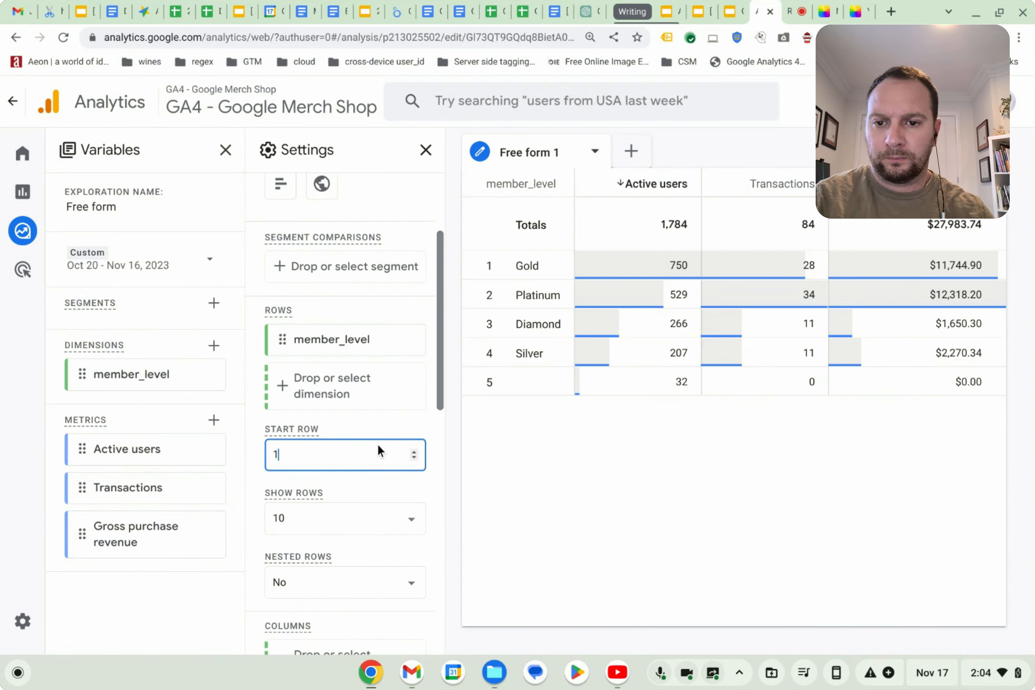
click(413, 451)
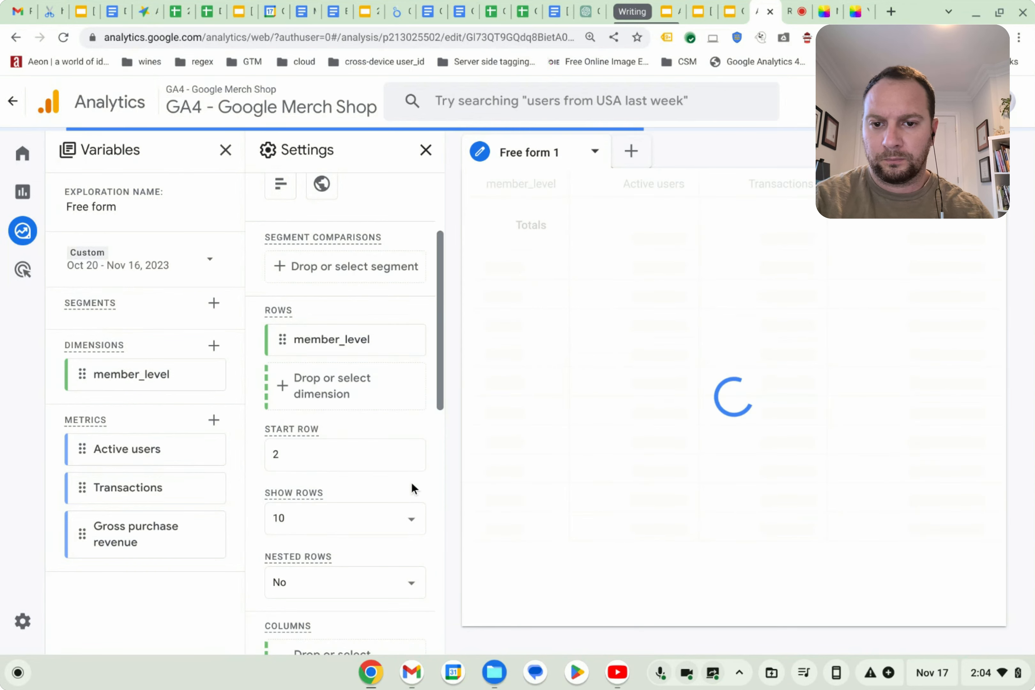
click(415, 457)
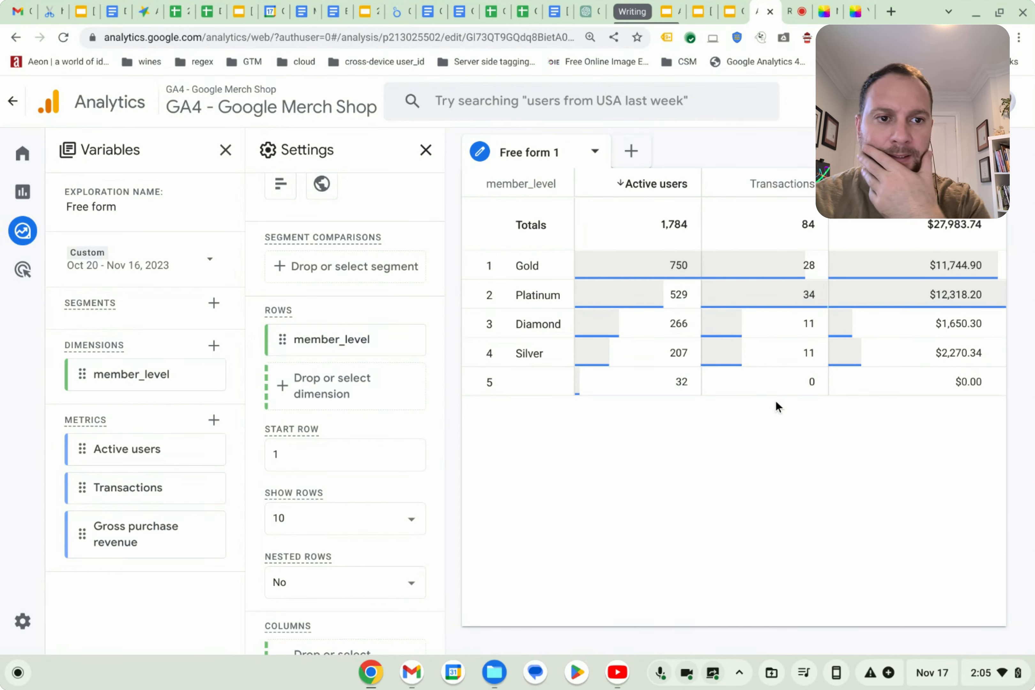
Set the exploration date range to This week.
click(181, 266)
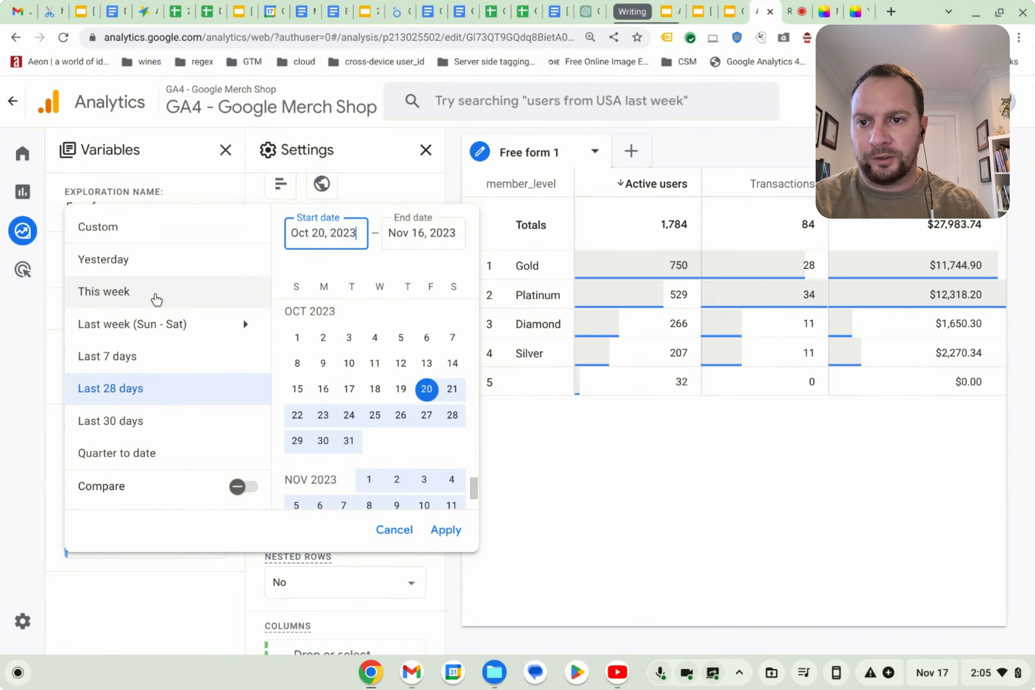
click(154, 296)
click(446, 530)
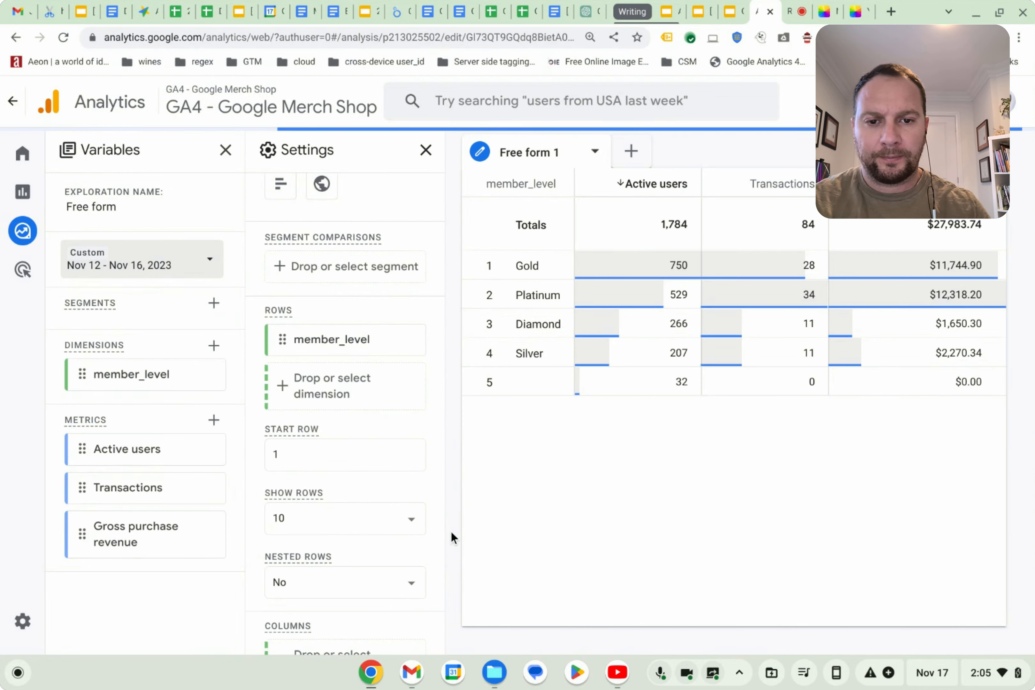
Set a custom date range from Nov 1 to Nov 2, 2023.
click(168, 256)
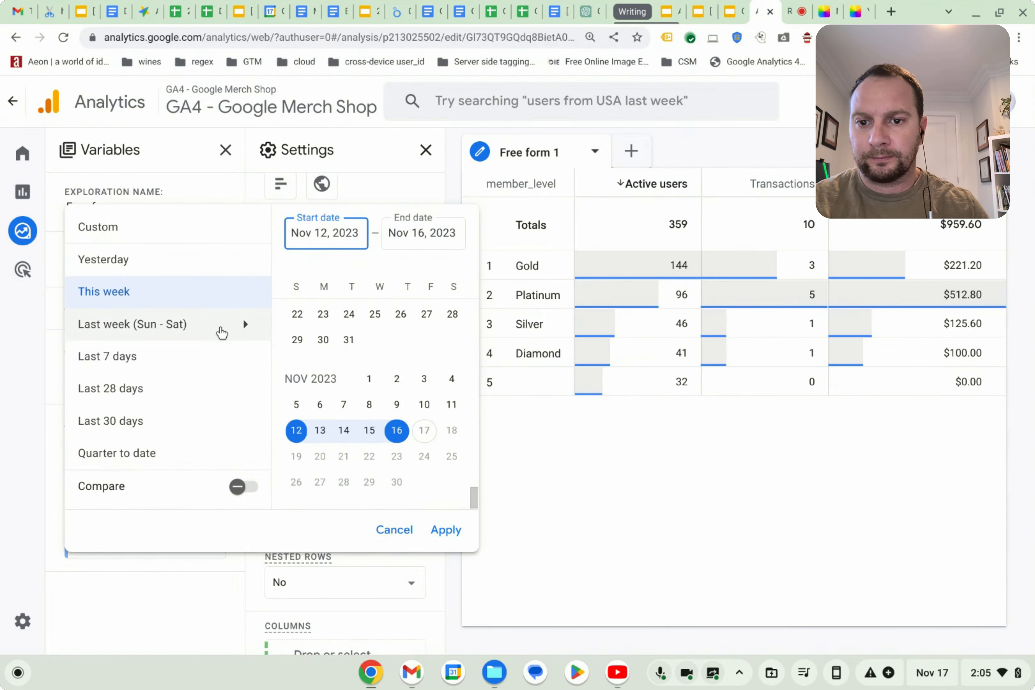
click(369, 378)
click(397, 379)
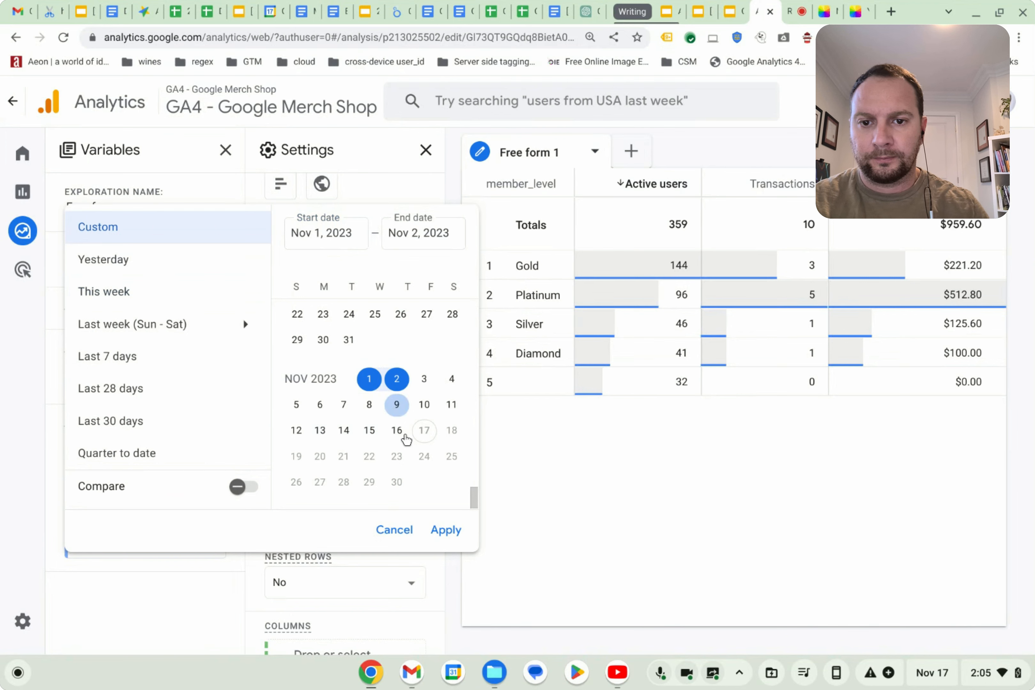
click(446, 530)
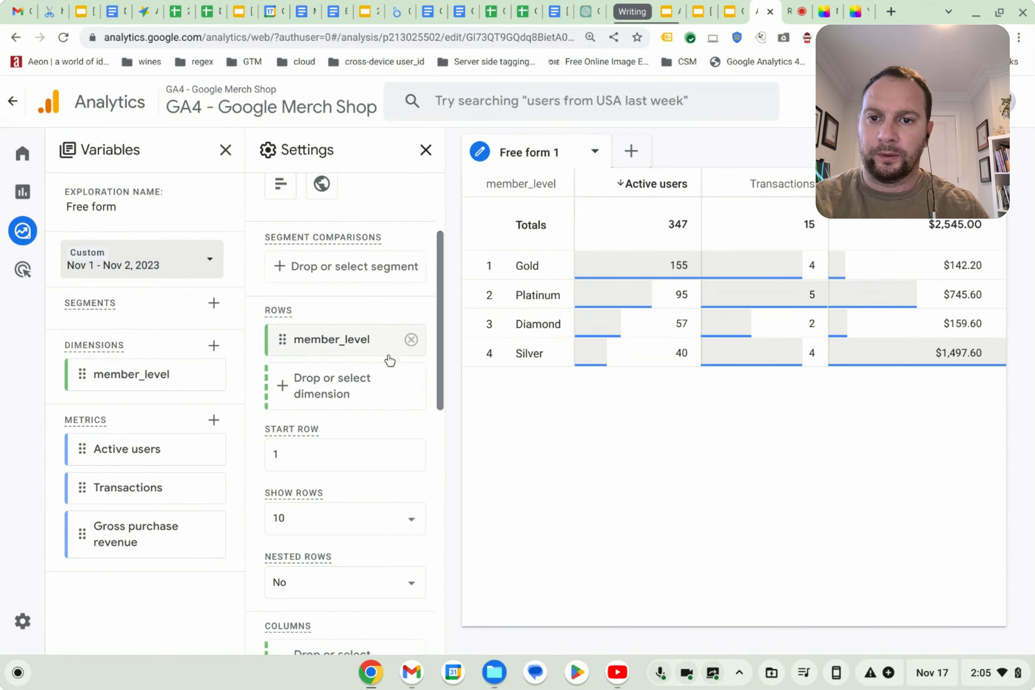
Set a custom date range from Oct 31 to Nov 8, 2023 and apply it.
click(189, 268)
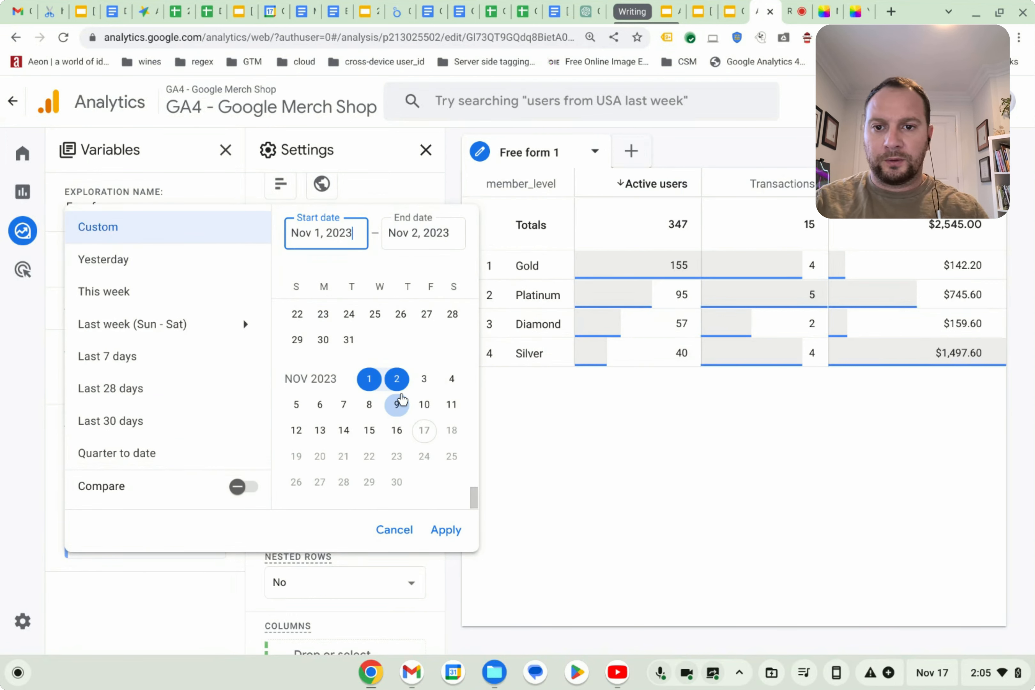
click(348, 339)
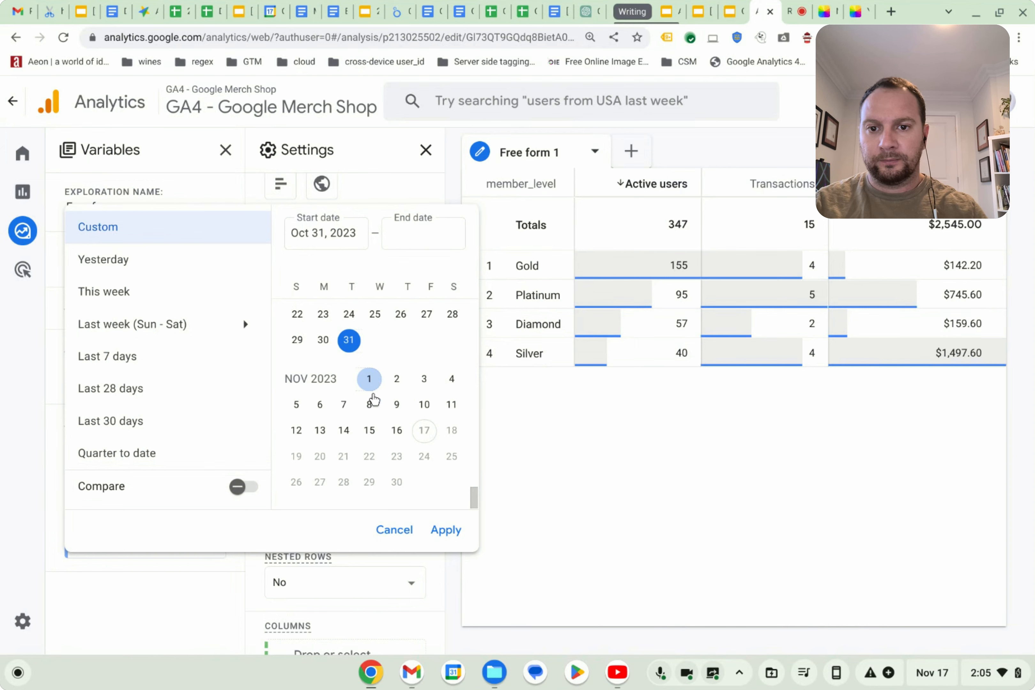
click(369, 404)
click(447, 531)
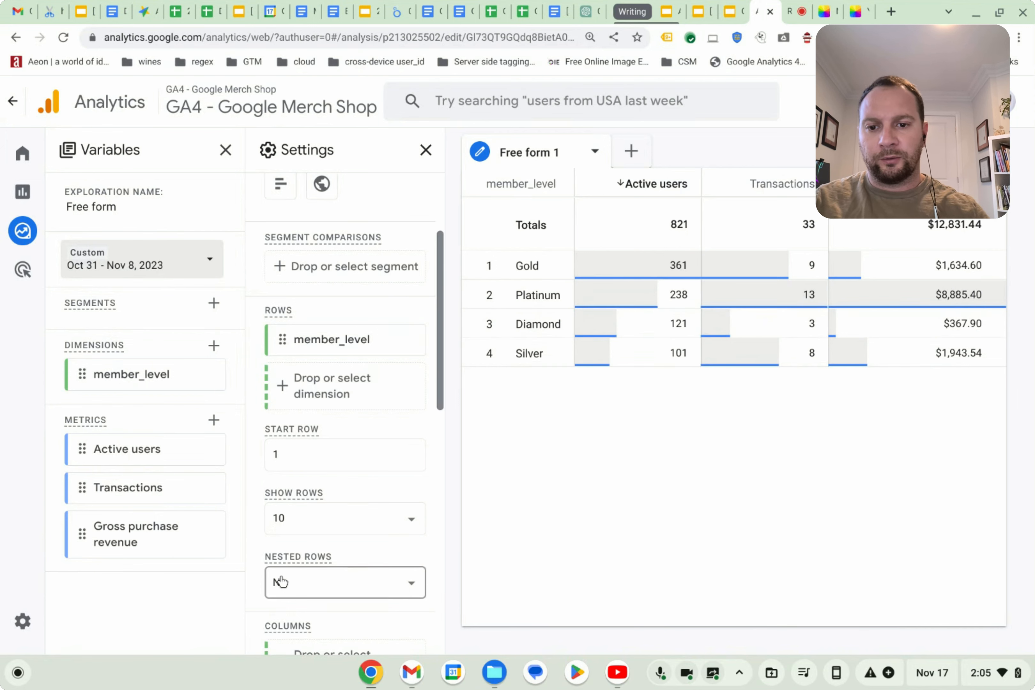
Sort the table by Active users in ascending order.
scroll(278, 582, down, 8)
scroll(316, 542, down, 5)
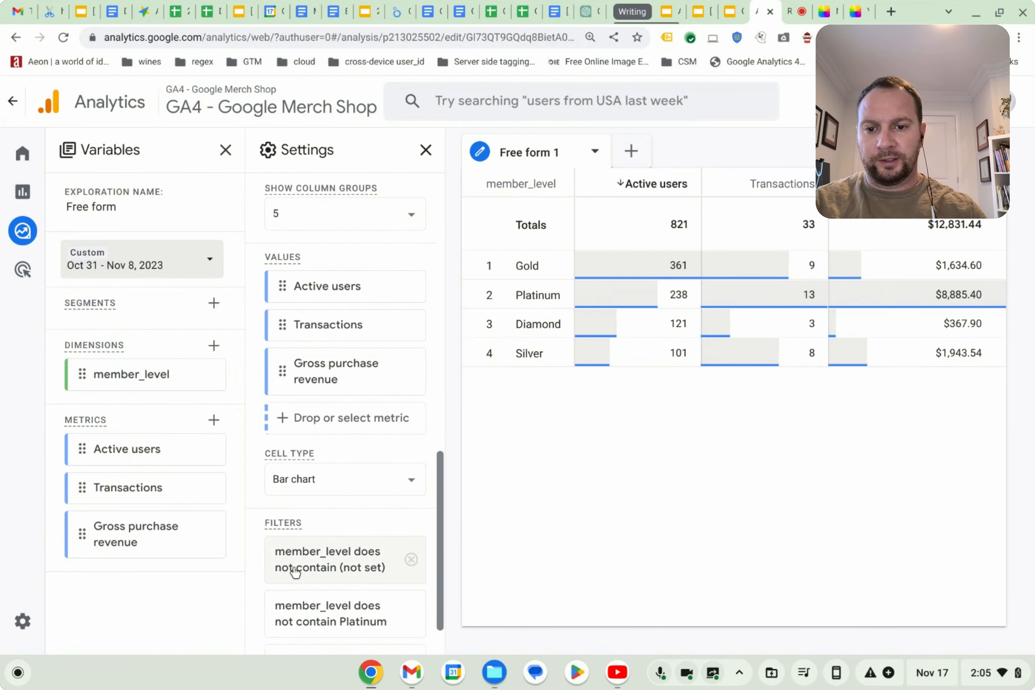
scroll(335, 629, down, 2)
scroll(372, 467, up, 7)
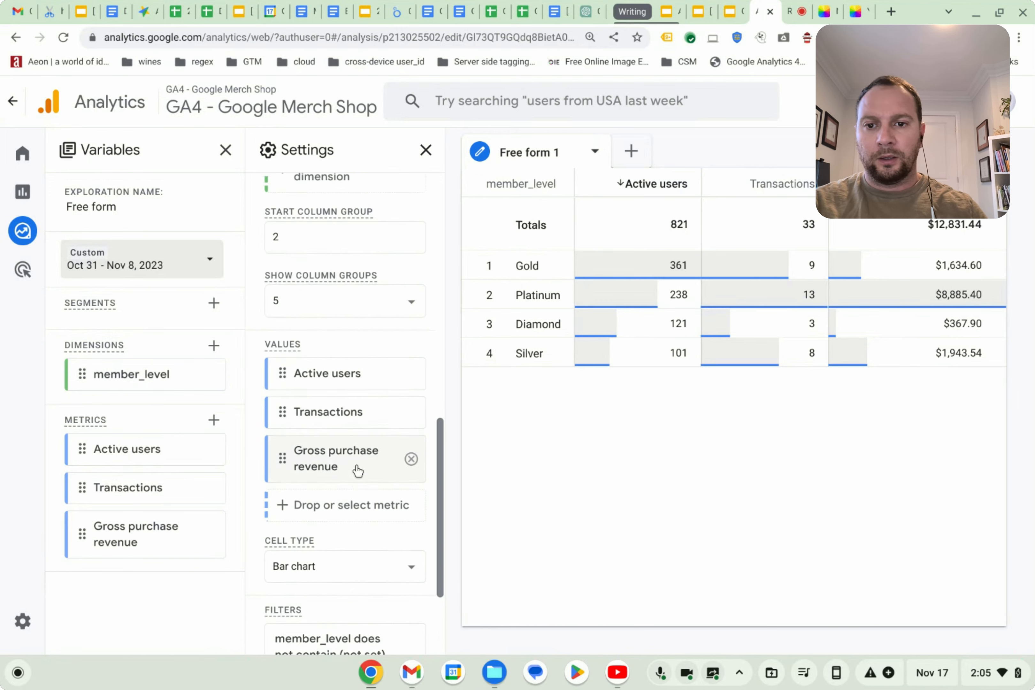
scroll(347, 480, up, 3)
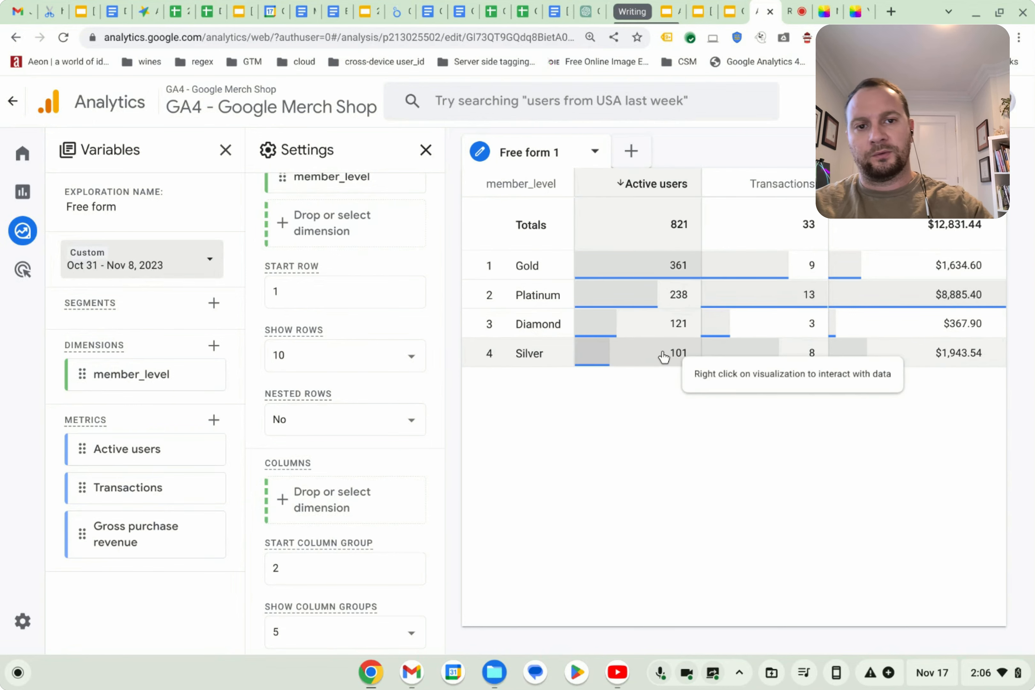
click(619, 182)
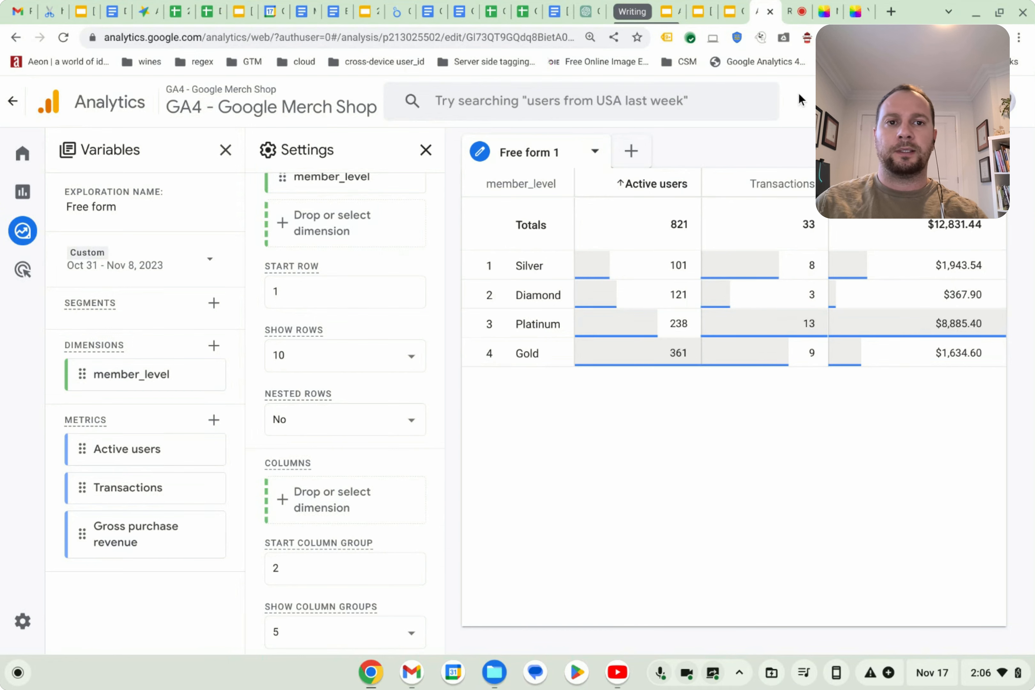
click(798, 14)
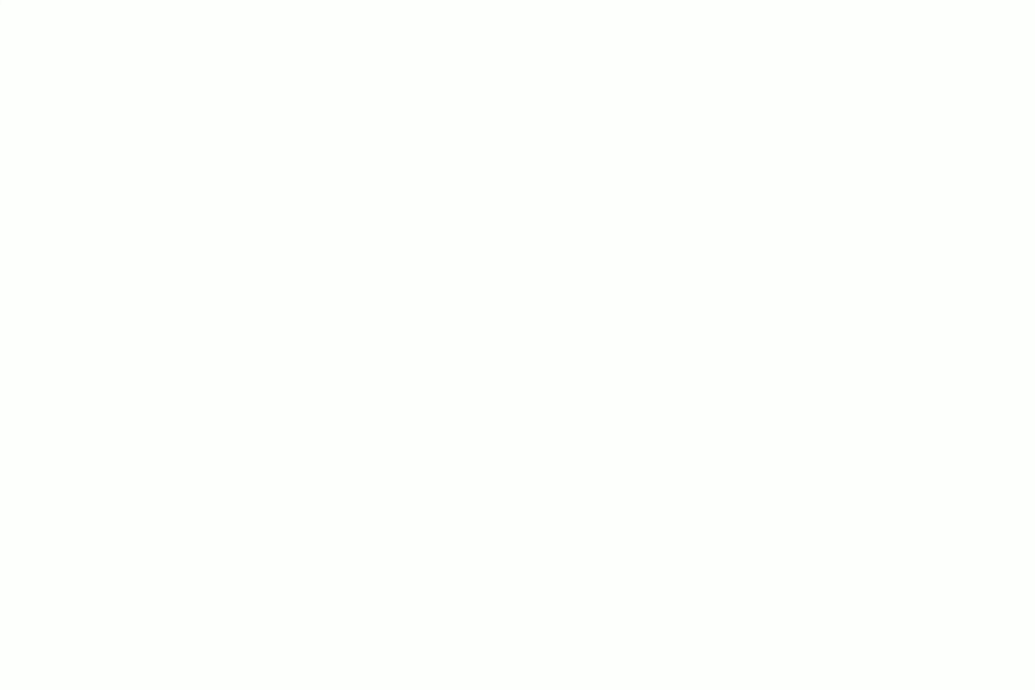